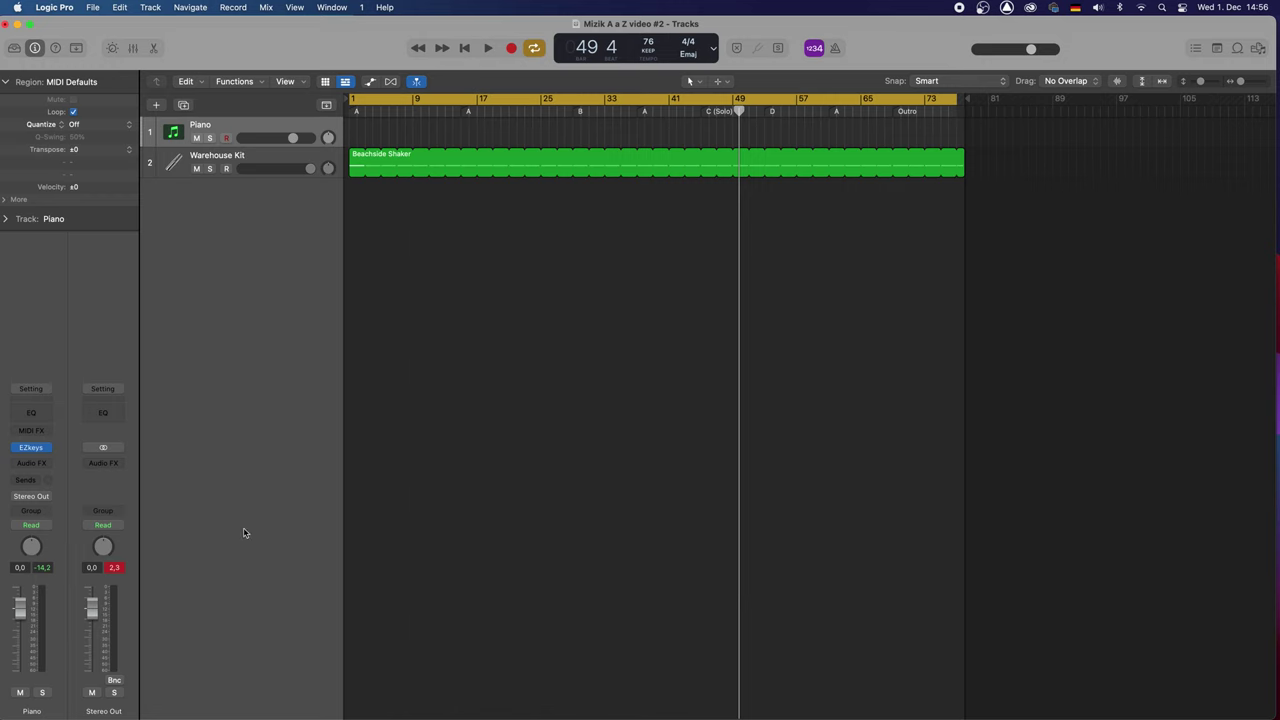
Open the Piano track's EZkeys instrument window and move it clear of the track headers
mouse_move(32, 454)
left_click(32, 449)
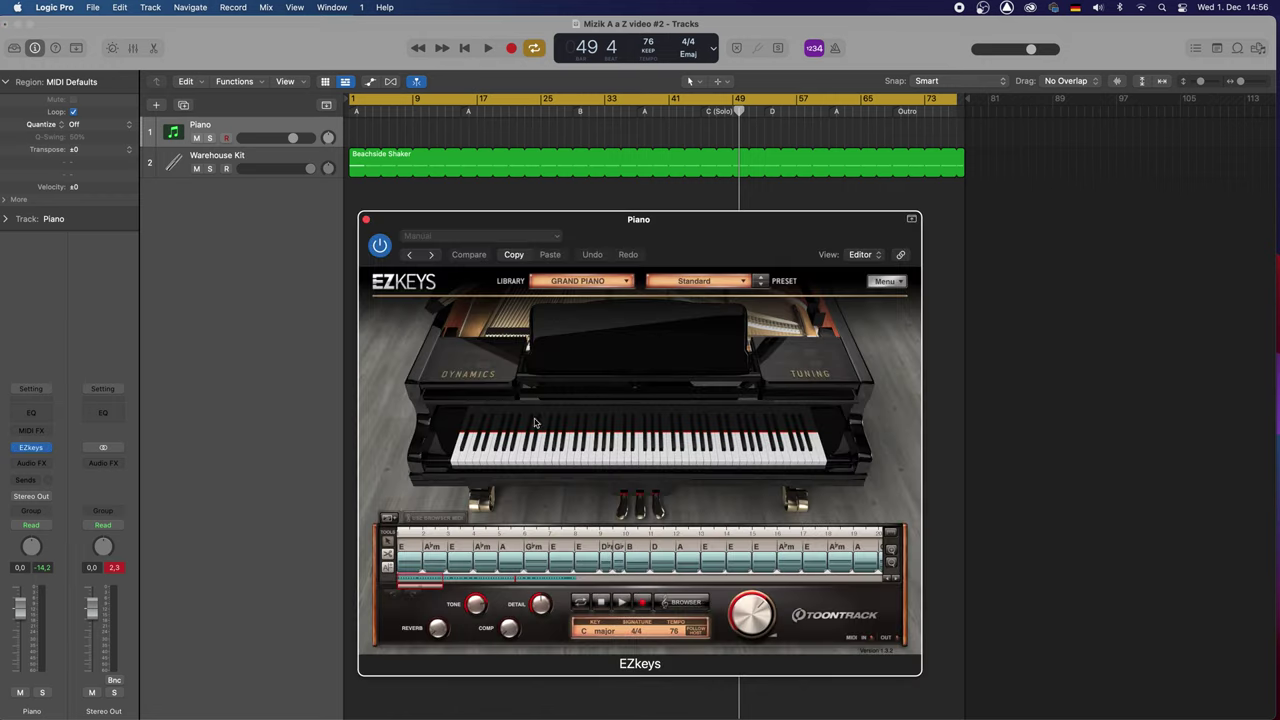
left_click_drag(710, 236, 1045, 245)
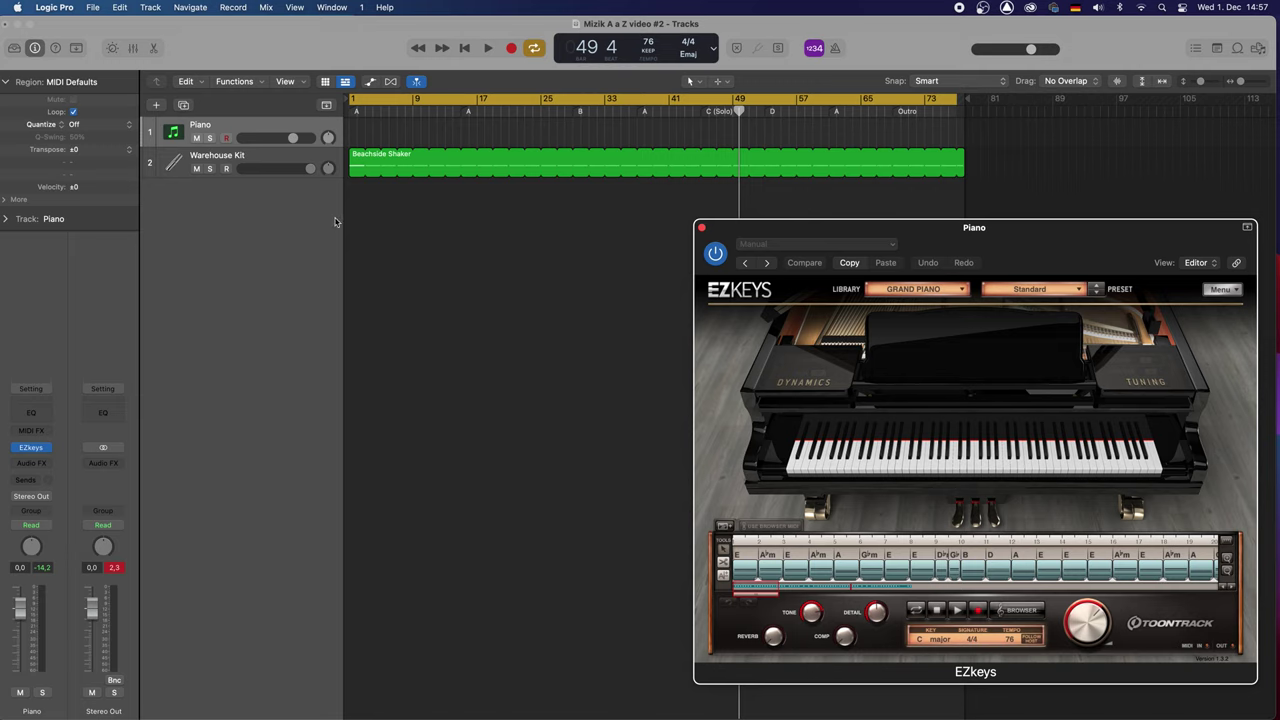
Create one new software instrument track and set its instrument to No Plug-in
left_click(156, 105)
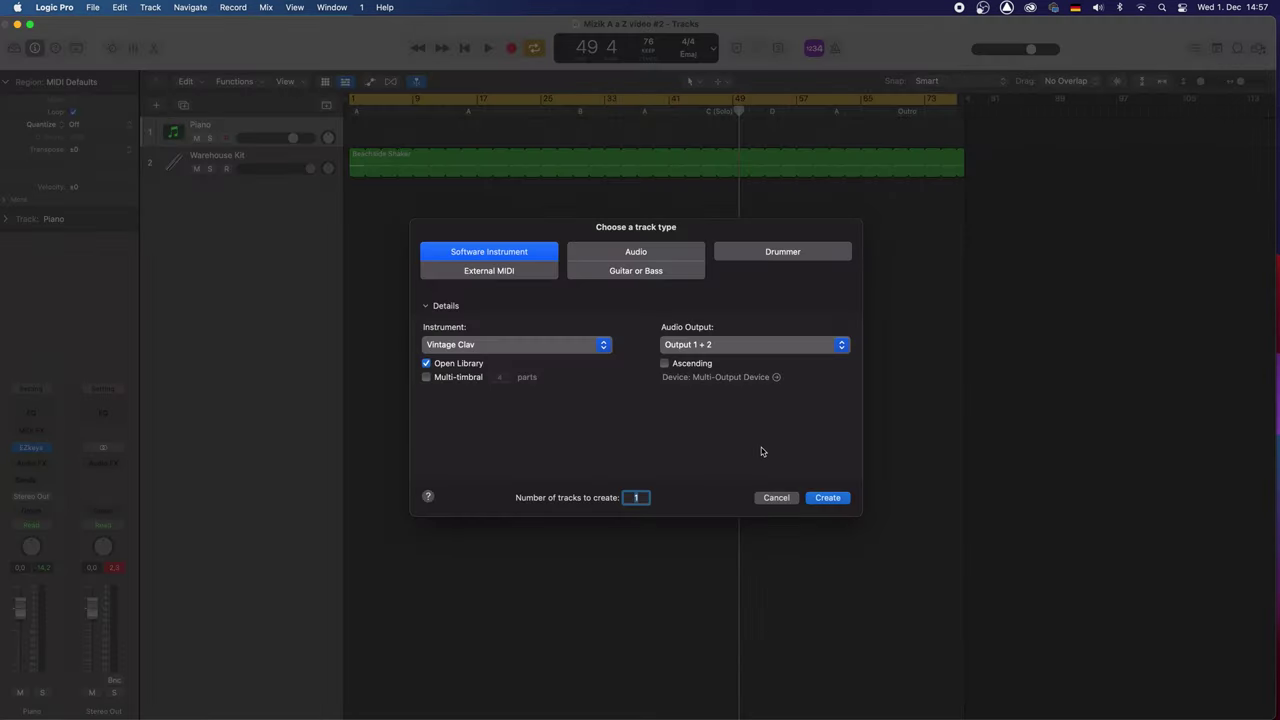
left_click(828, 497)
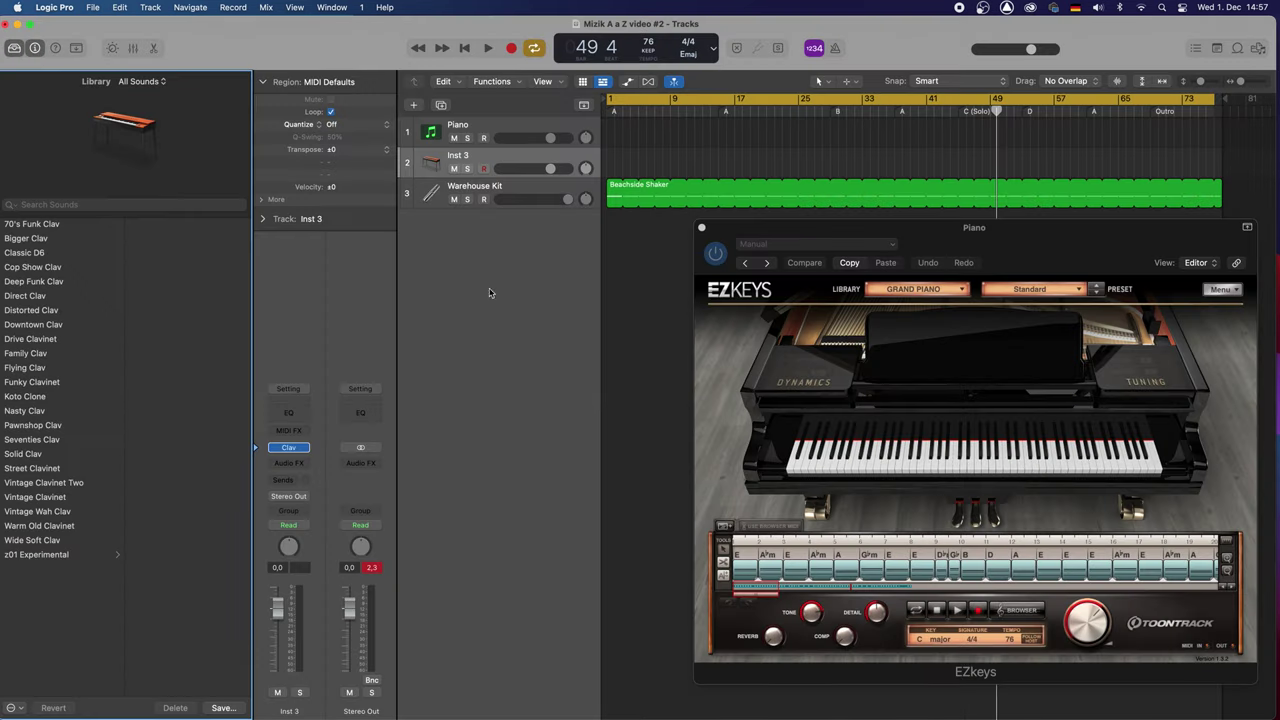
left_click(303, 447)
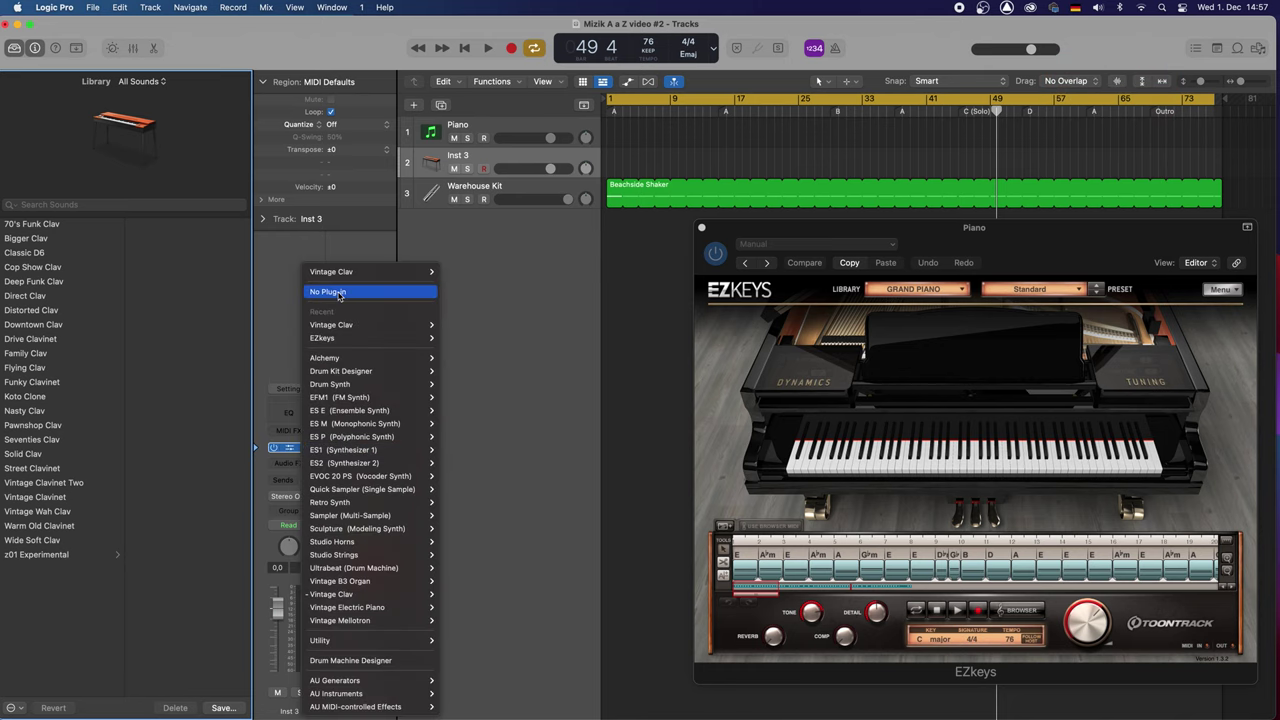
left_click(339, 292)
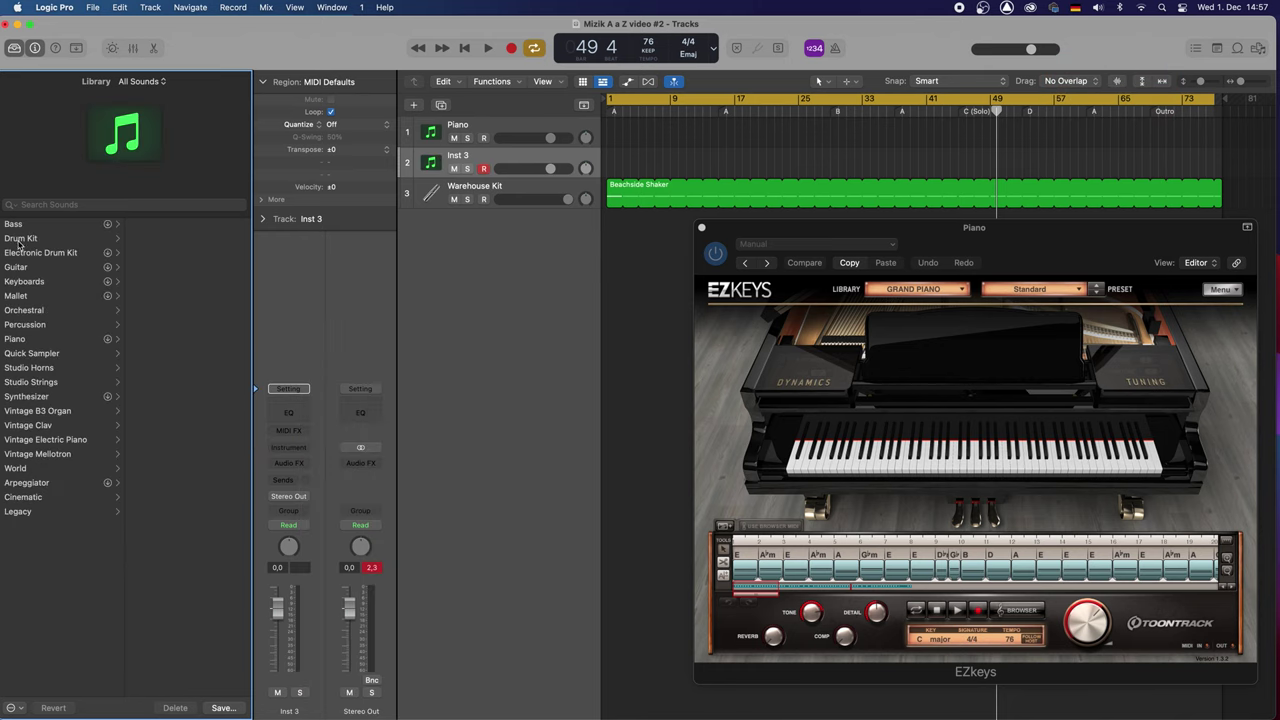
Load the Upright Studio Bass patch from the Bass sounds onto the new track and hide the Library
left_click(22, 226)
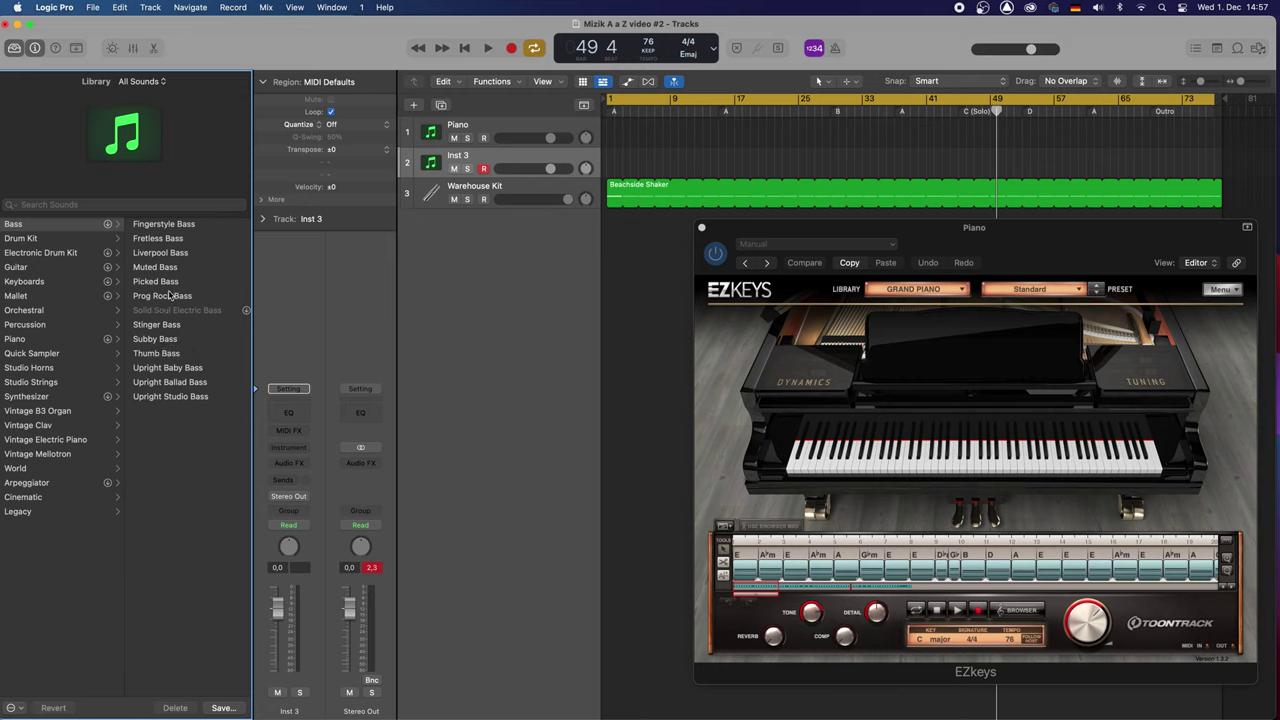
left_click(170, 398)
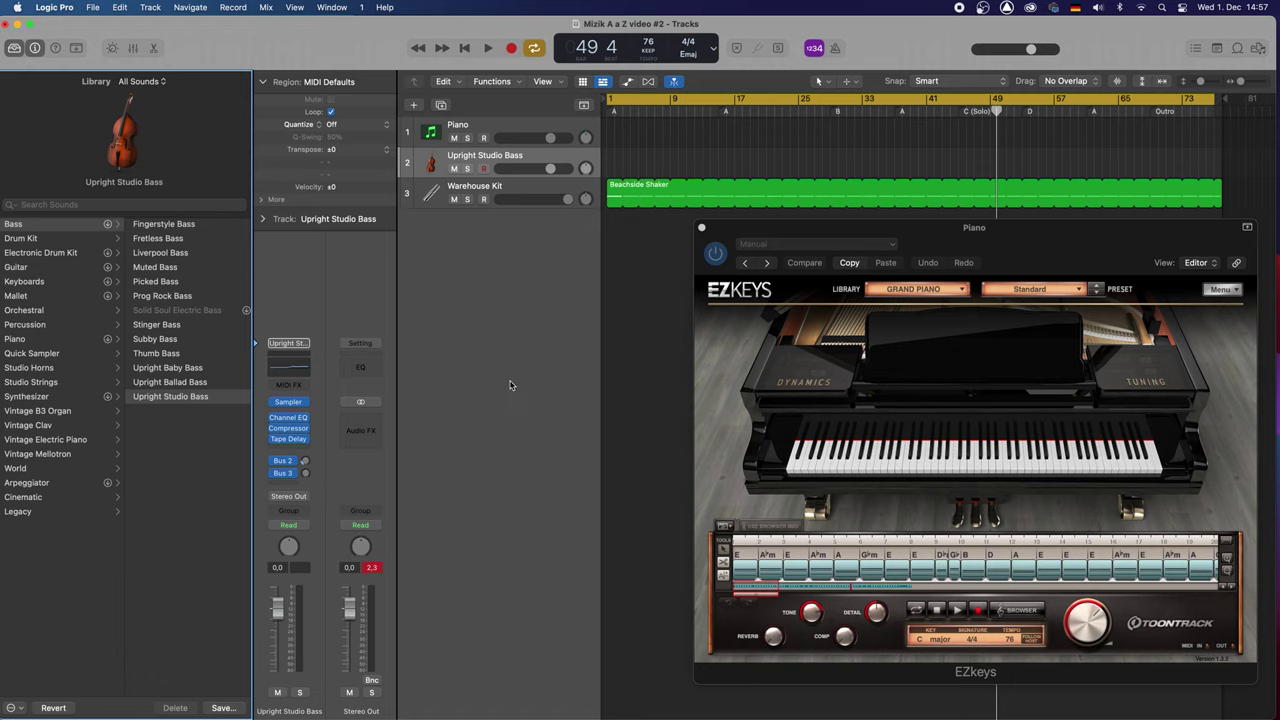
left_click(14, 48)
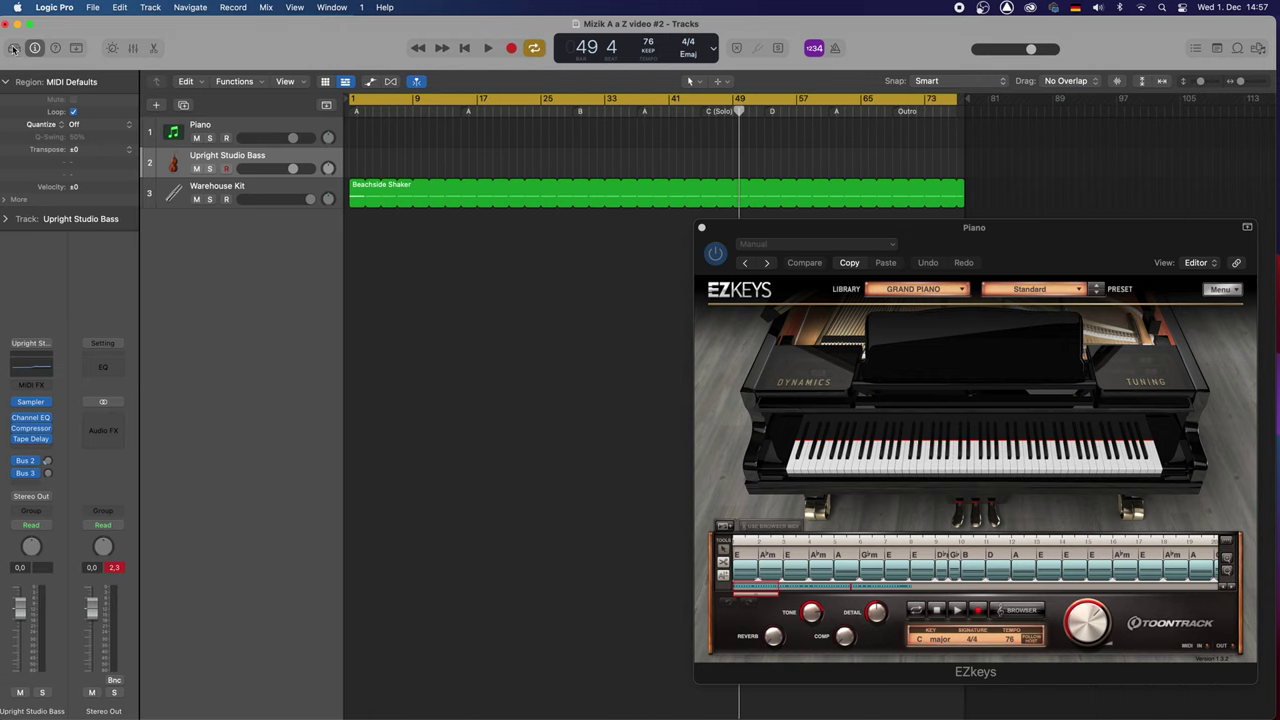
Arm the Upright Studio Bass track and record a bass part from bar 1 to bar 76, with the EZkeys window kept in view
left_click(226, 169)
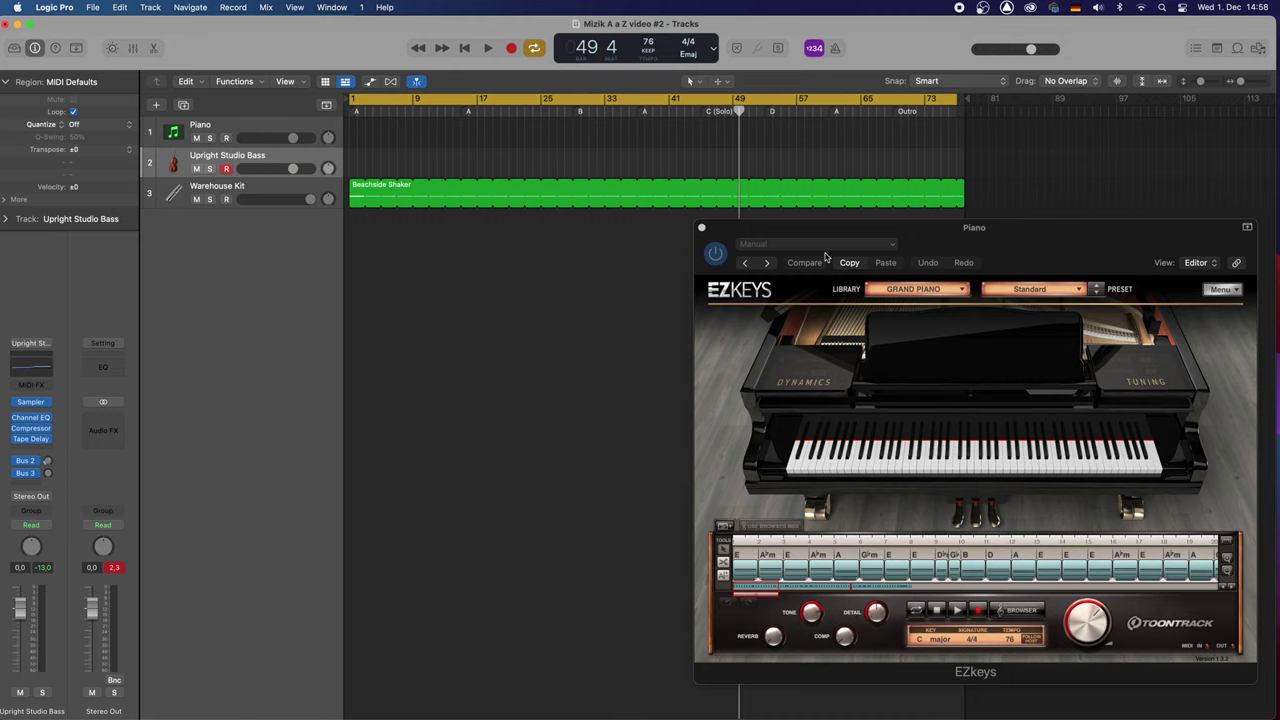
left_click_drag(805, 234, 712, 234)
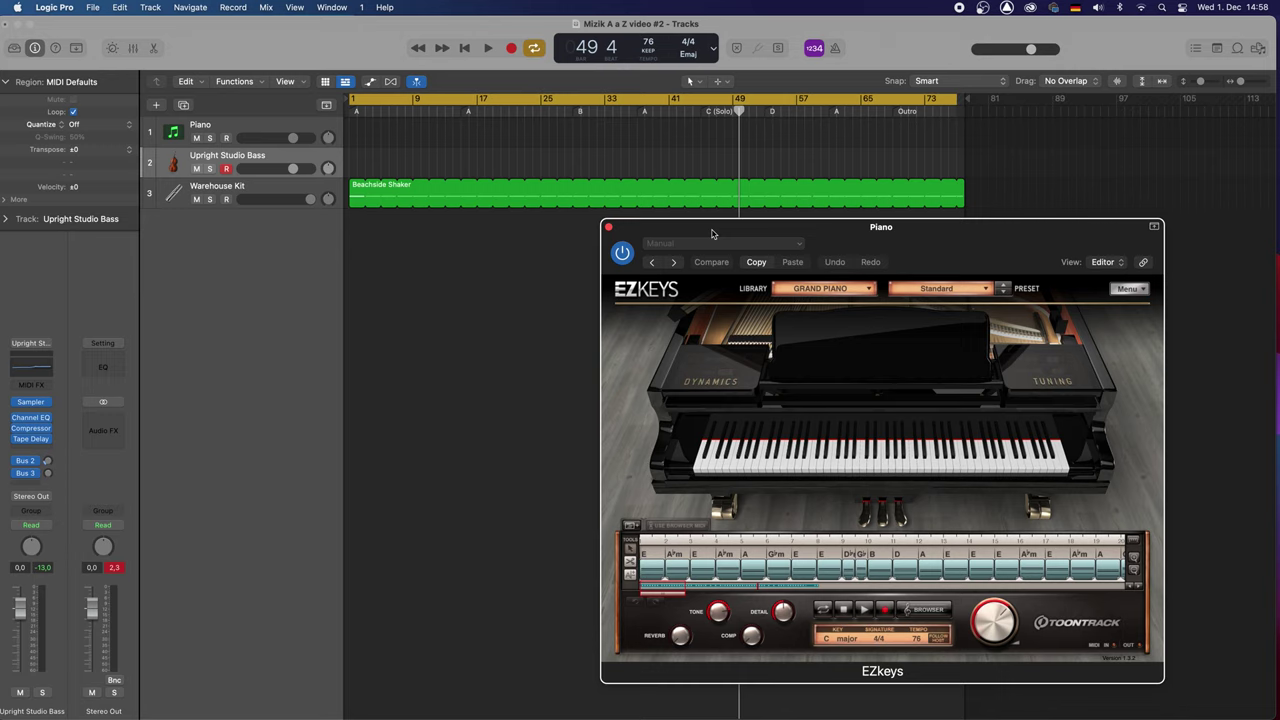
key("r")
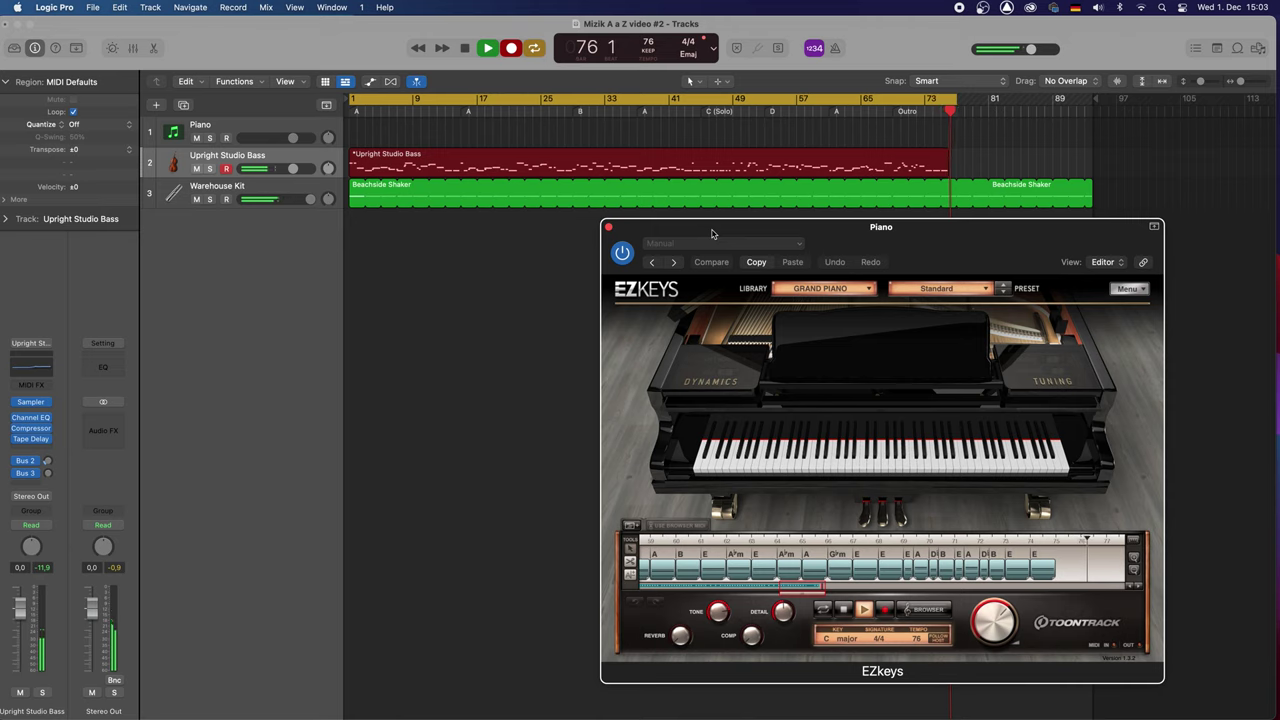
key("space")
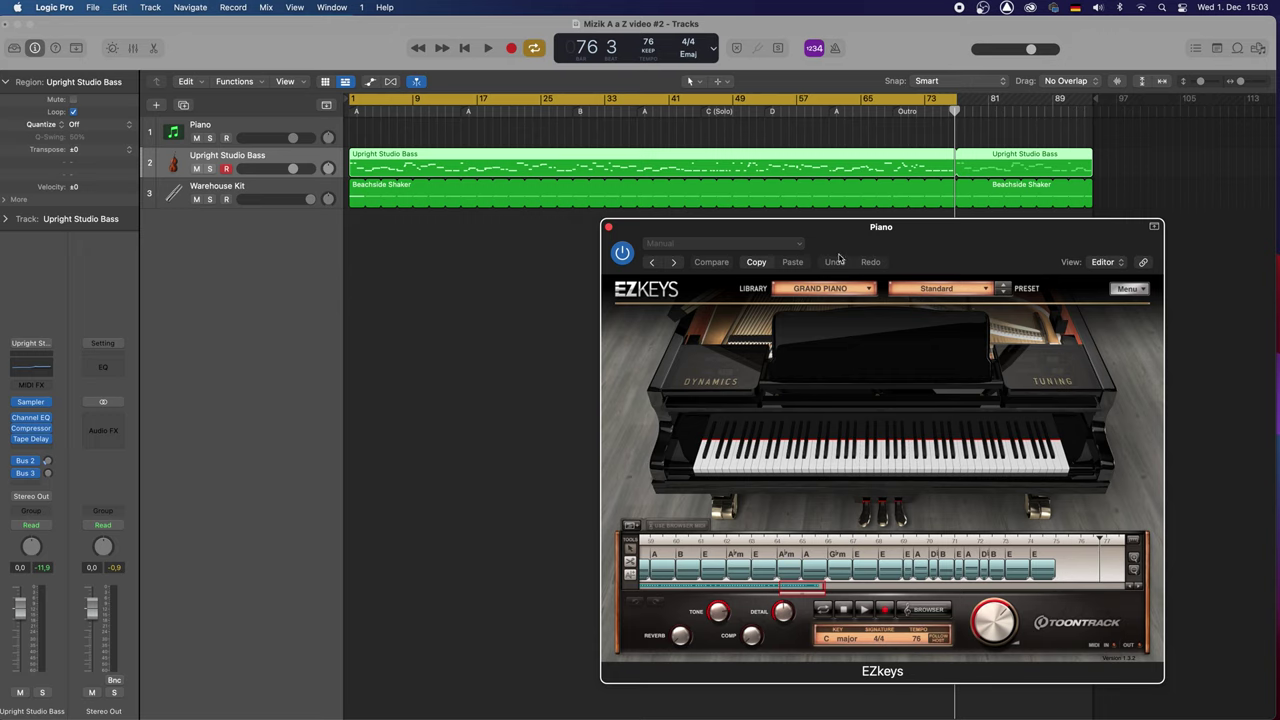
Reposition the EZkeys window and play the song from bar 1 with cycle mode turned off
left_click_drag(911, 235, 860, 239)
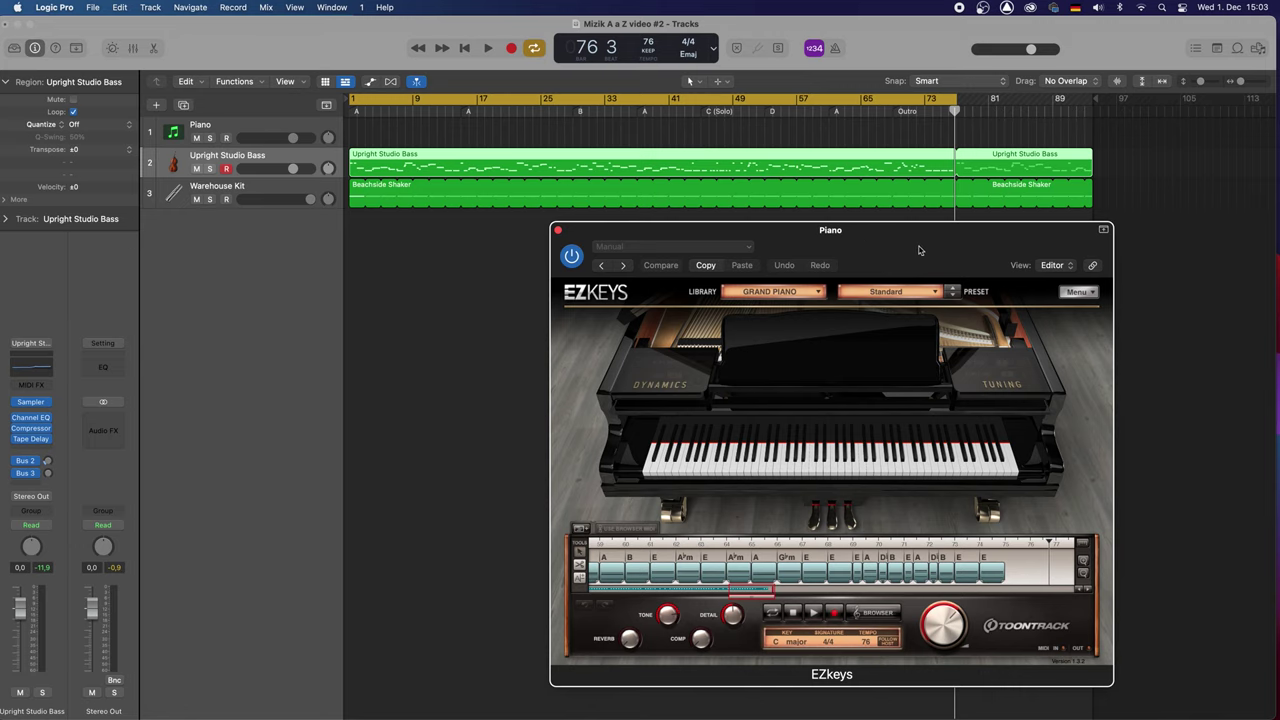
left_click_drag(924, 248, 829, 259)
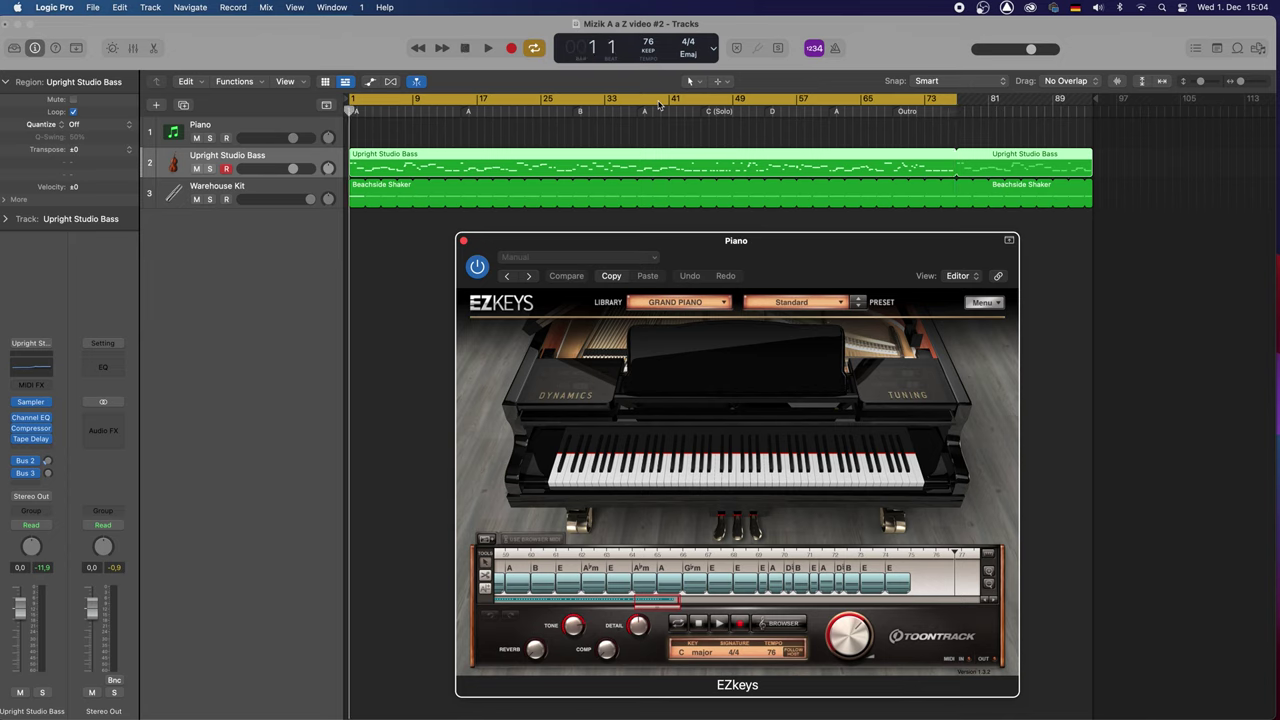
left_click(651, 106)
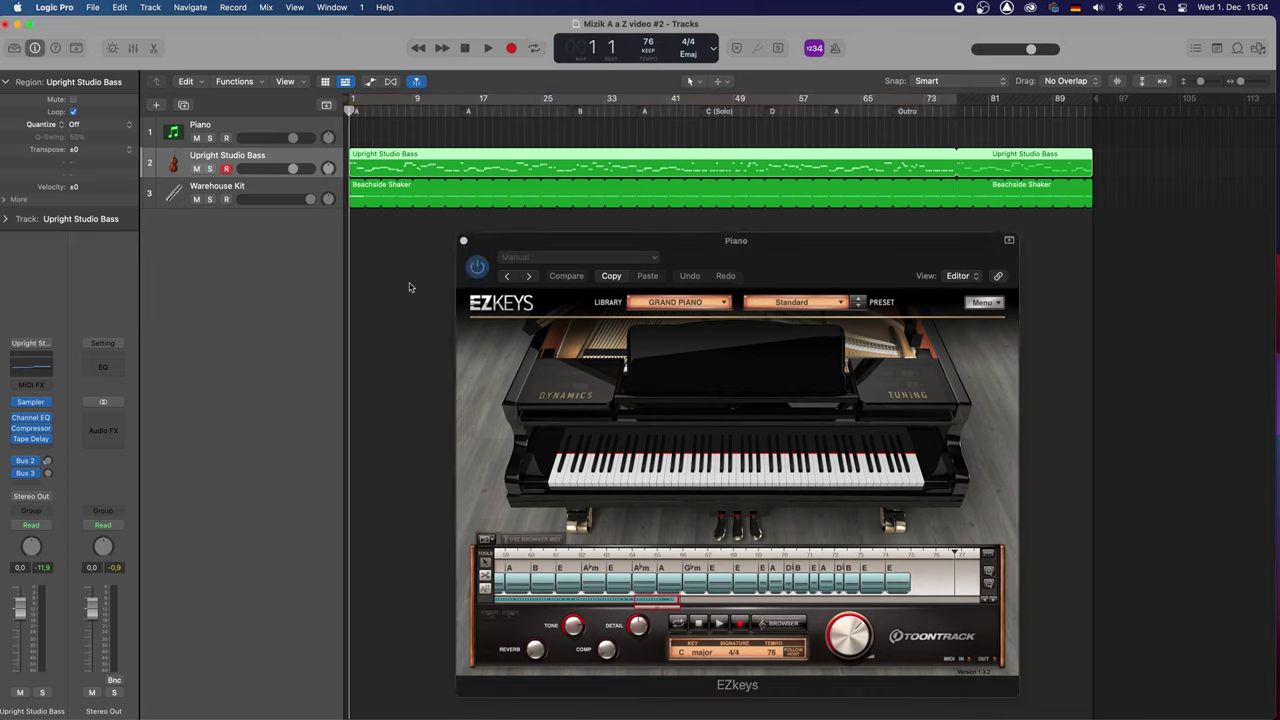
key("space")
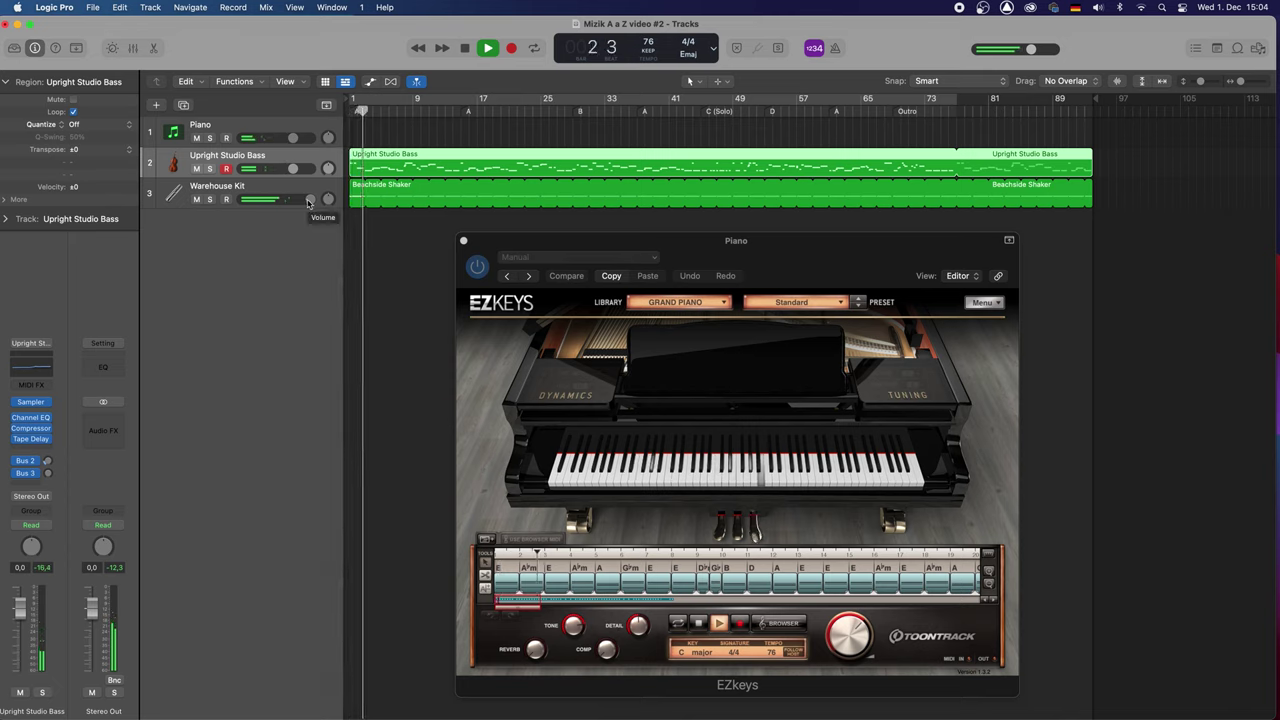
Balance the playing tracks by lowering the Warehouse Kit and Piano volumes and raising Upright Studio Bass to 2.6 dB
left_click_drag(309, 200, 292, 200)
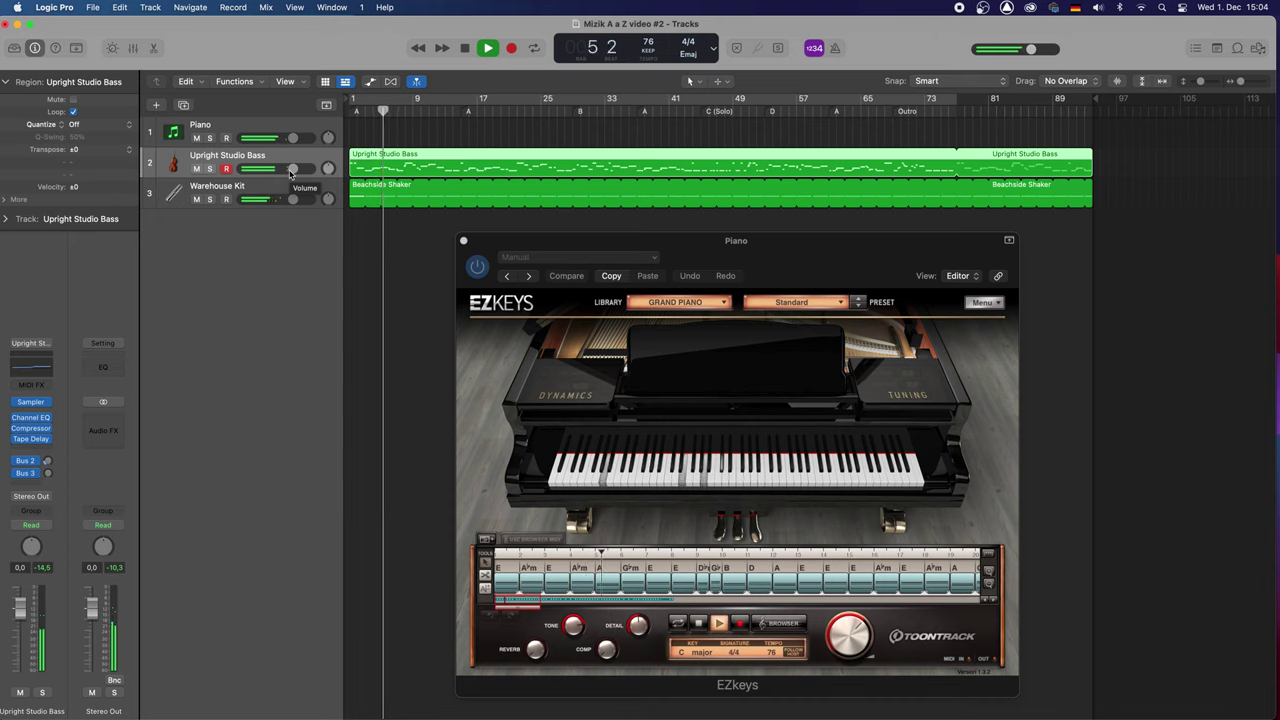
left_click(291, 170)
left_click_drag(290, 168, 277, 172)
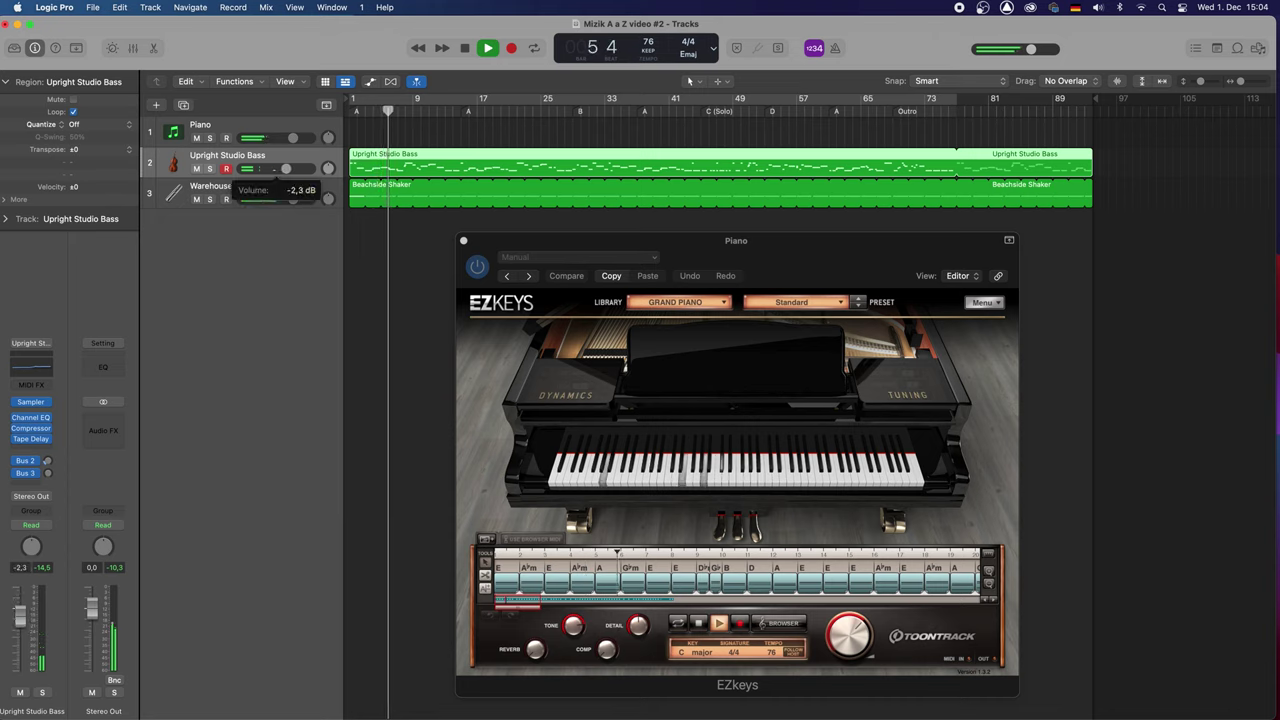
left_click(276, 174, "alt")
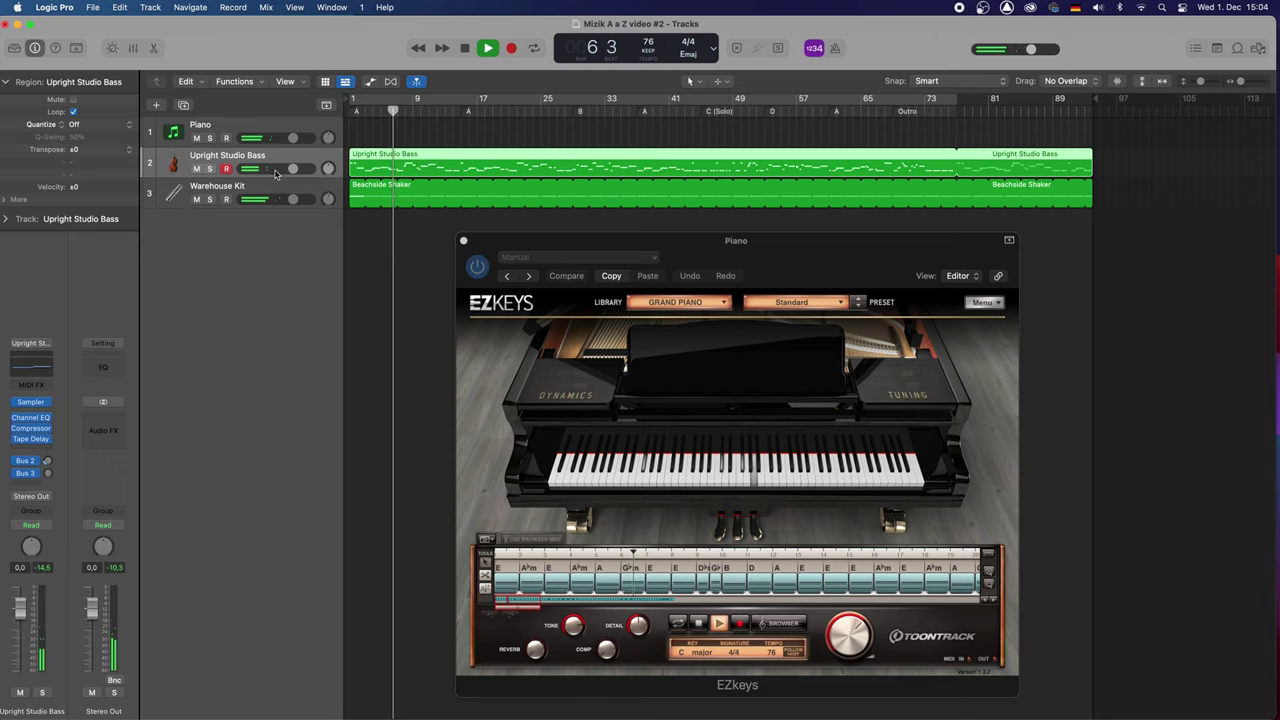
left_click_drag(285, 143, 302, 168)
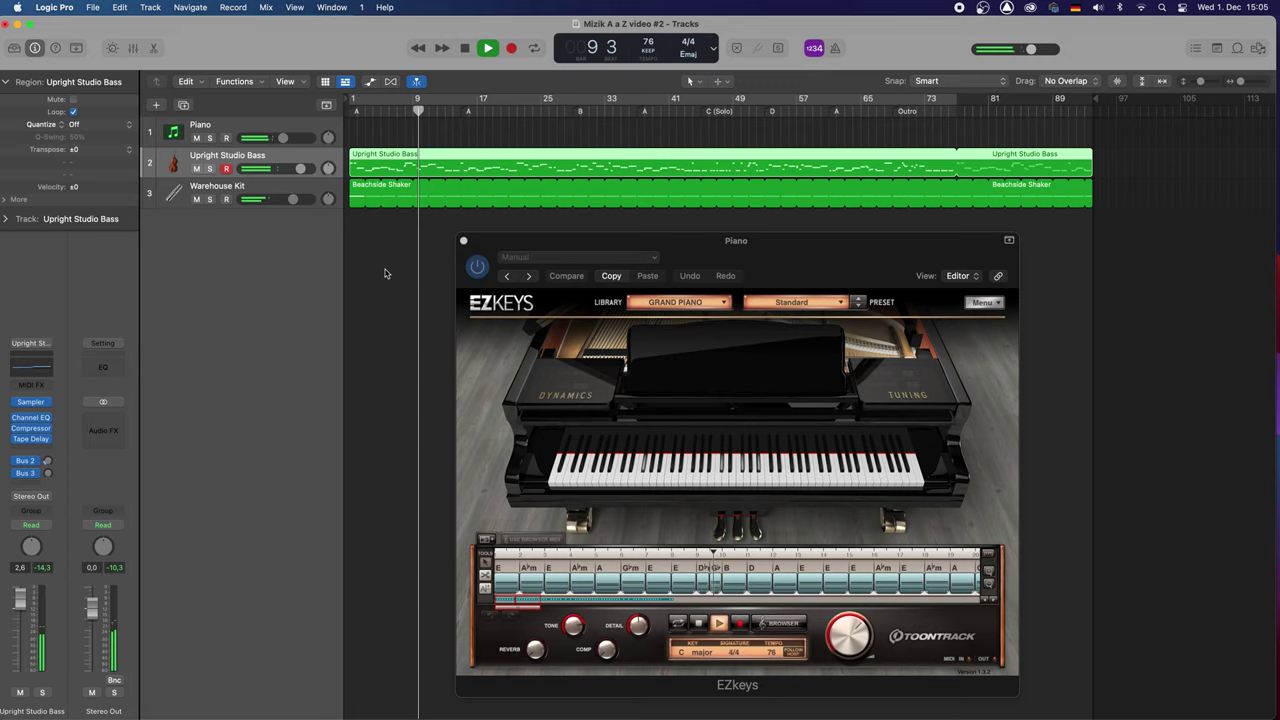
key("space")
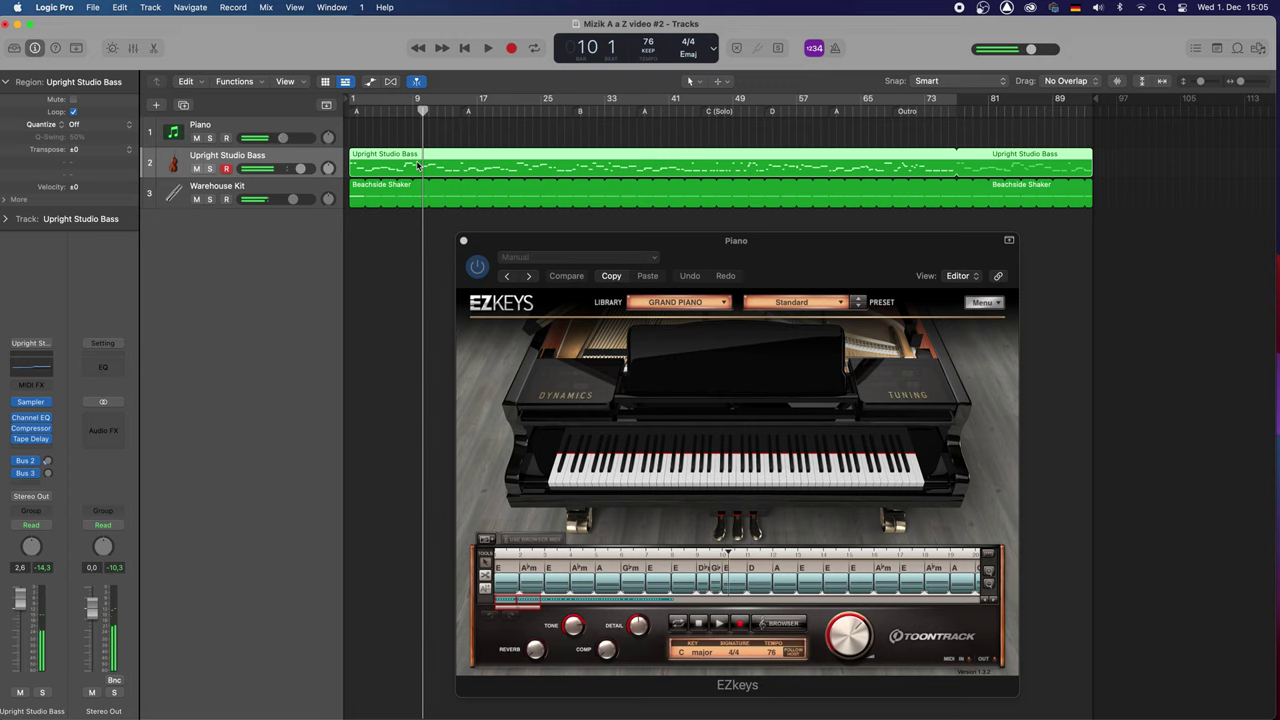
Play the passage from bar 9, and open the Upright Studio Bass region in the Piano Roll with the EZkeys window closed
scroll(418, 164, "up", 5)
scroll(428, 124, "left", 2)
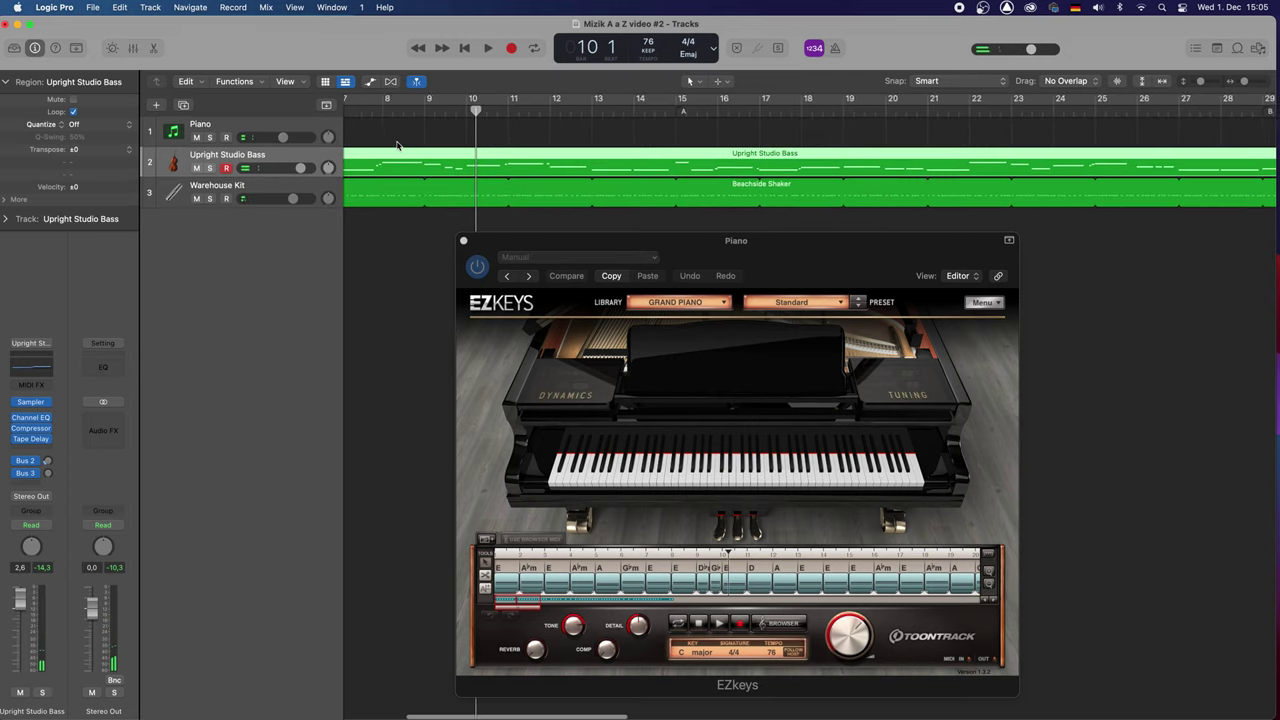
double_click(424, 110)
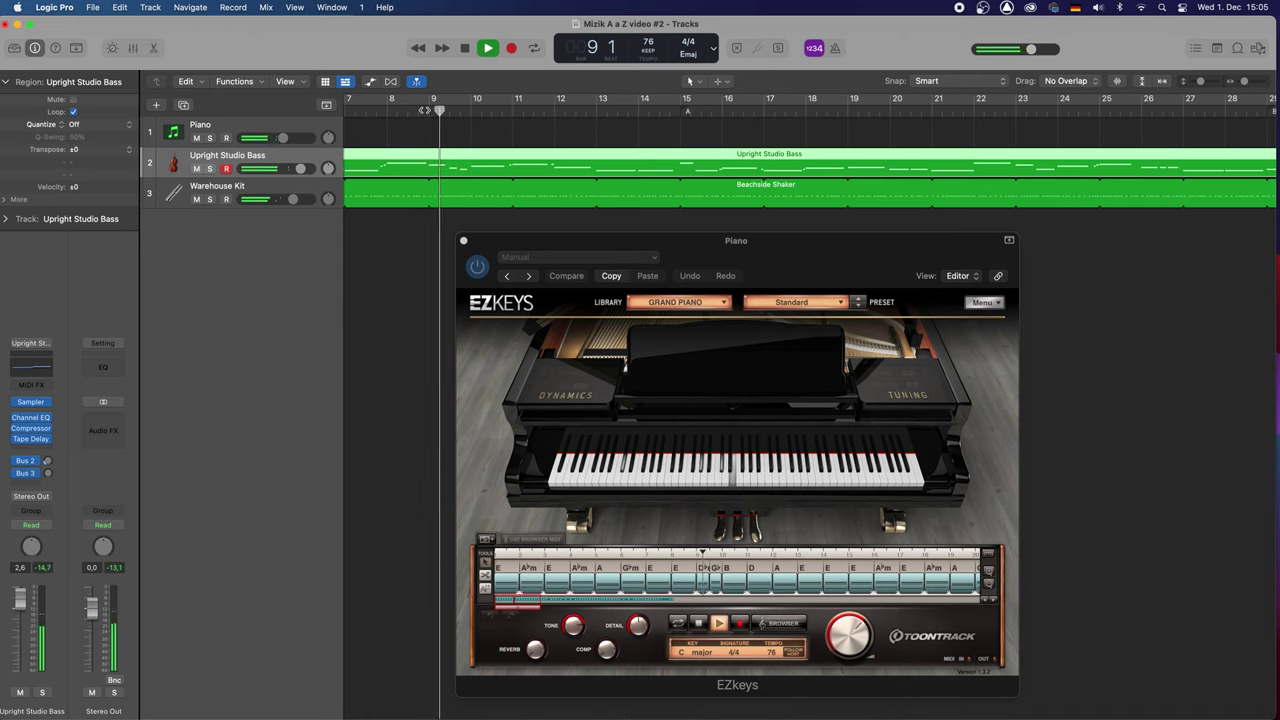
double_click(456, 167)
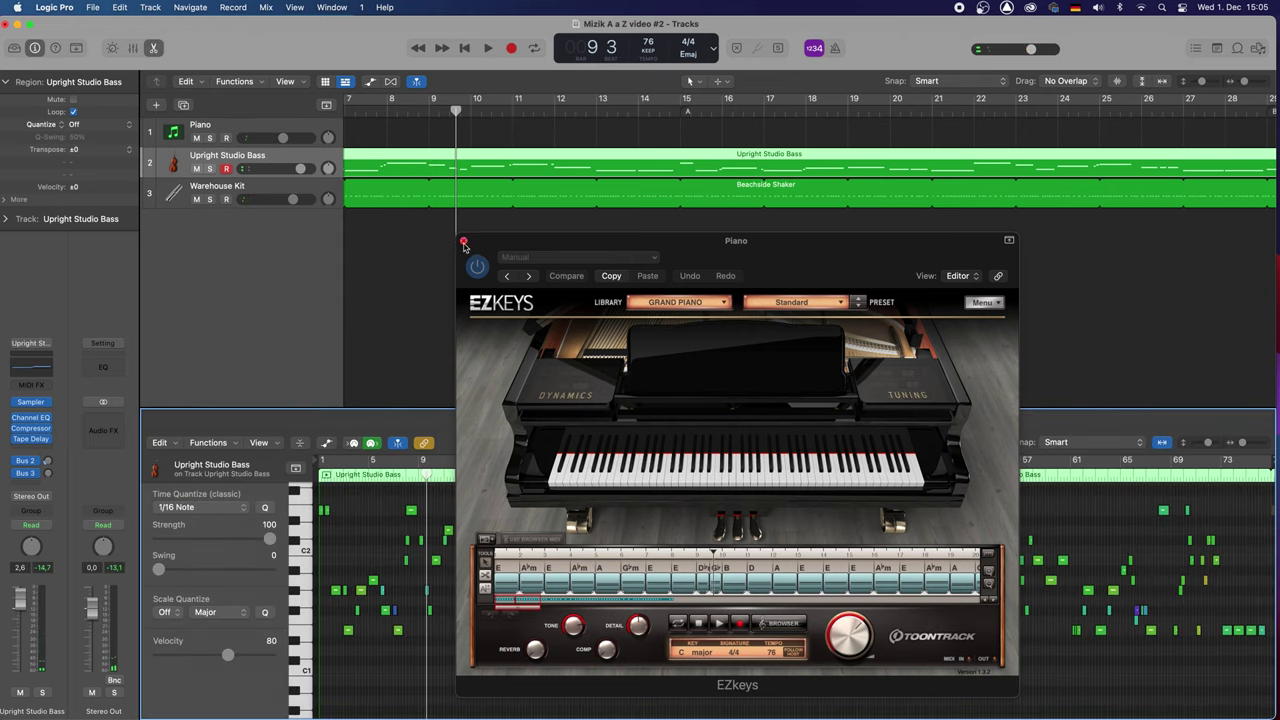
left_click(463, 242)
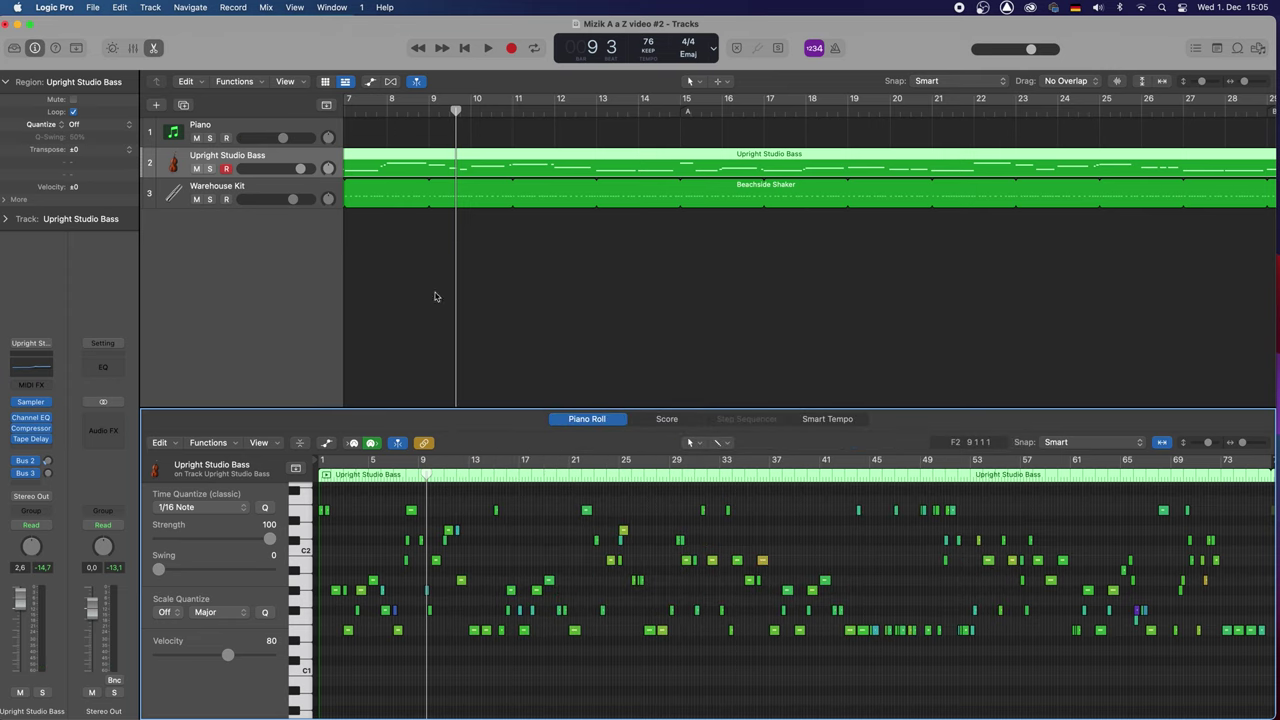
Move the short bass note at the middle of bar 9 down to F#1 and play the passage back
key("space")
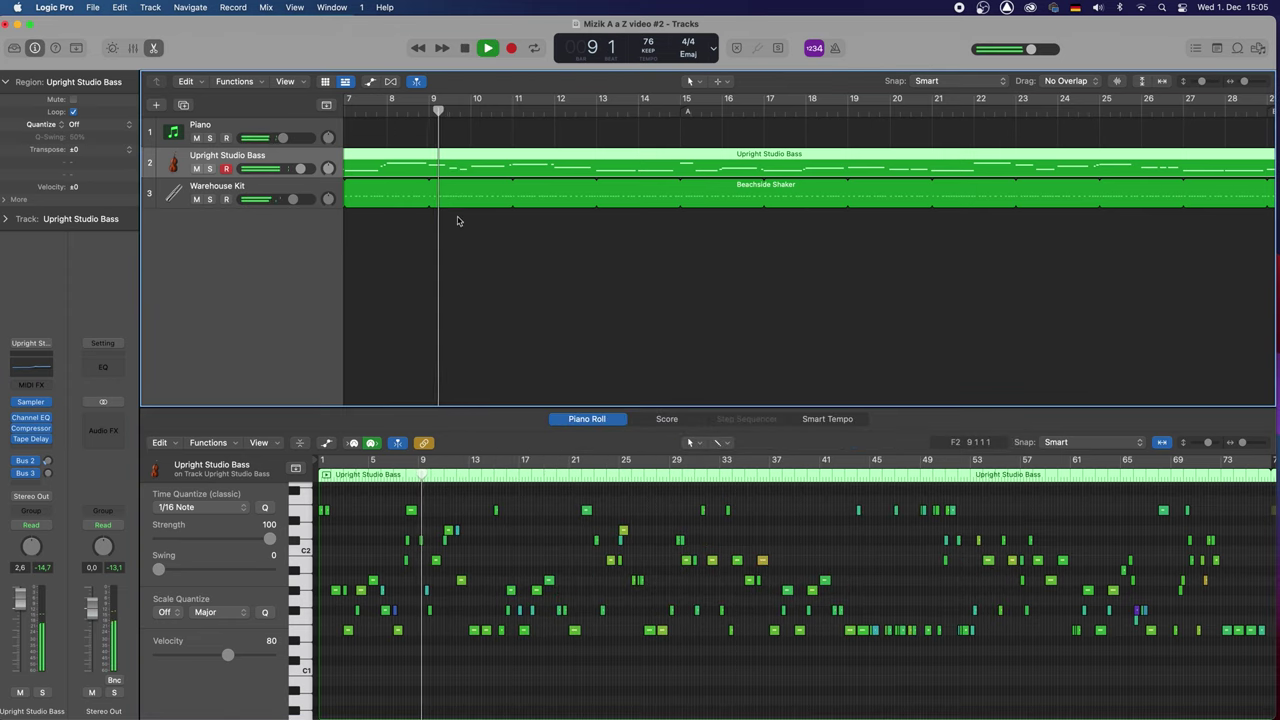
key("space")
scroll(450, 590, "up", 5)
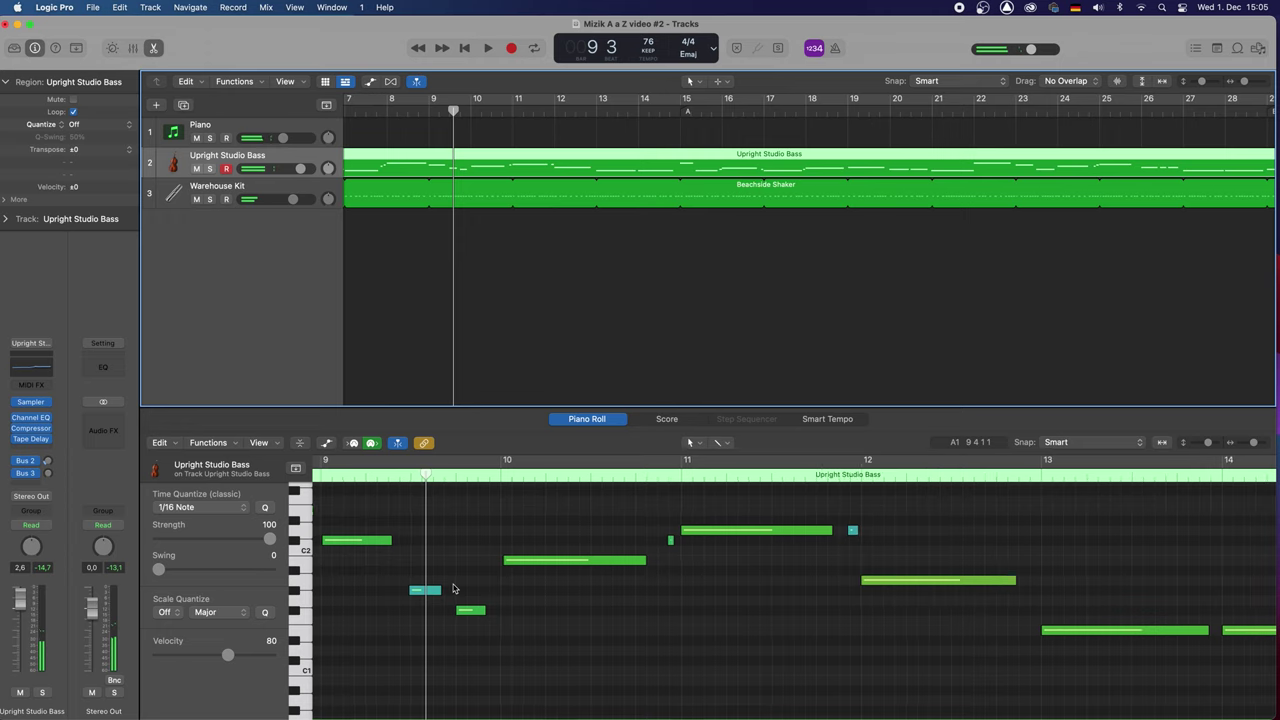
left_click_drag(427, 595, 427, 612)
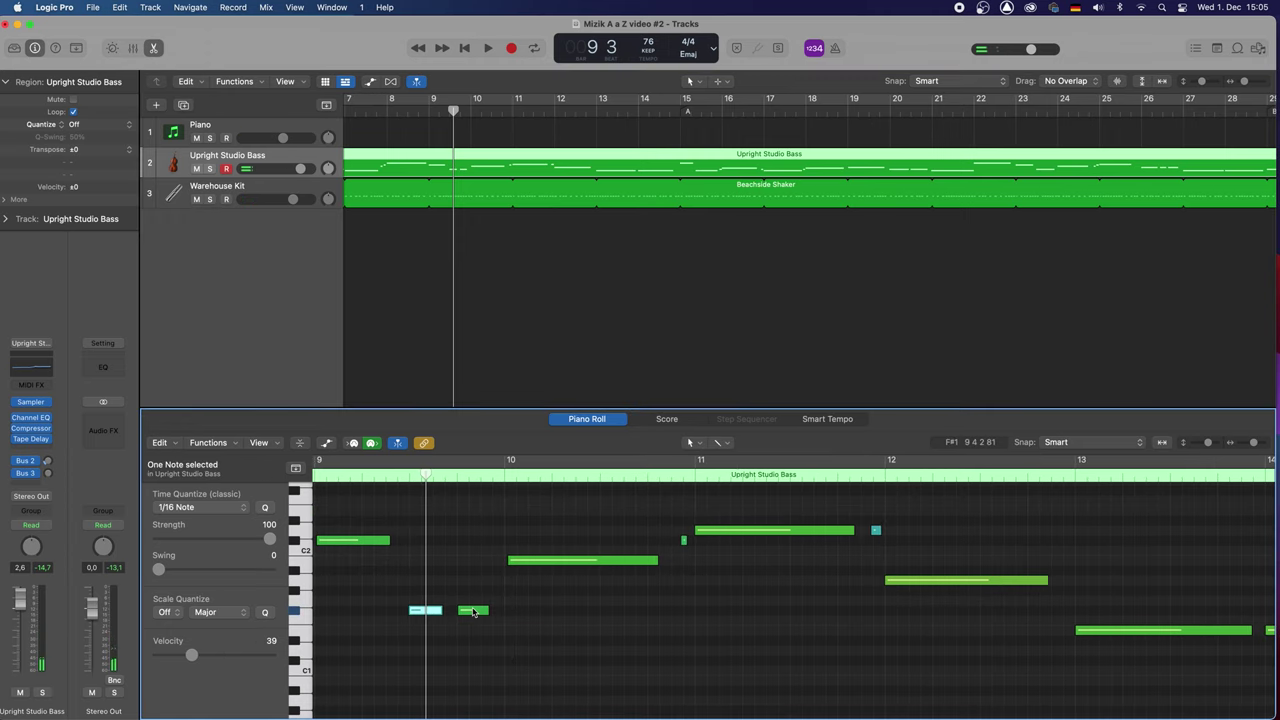
key("space")
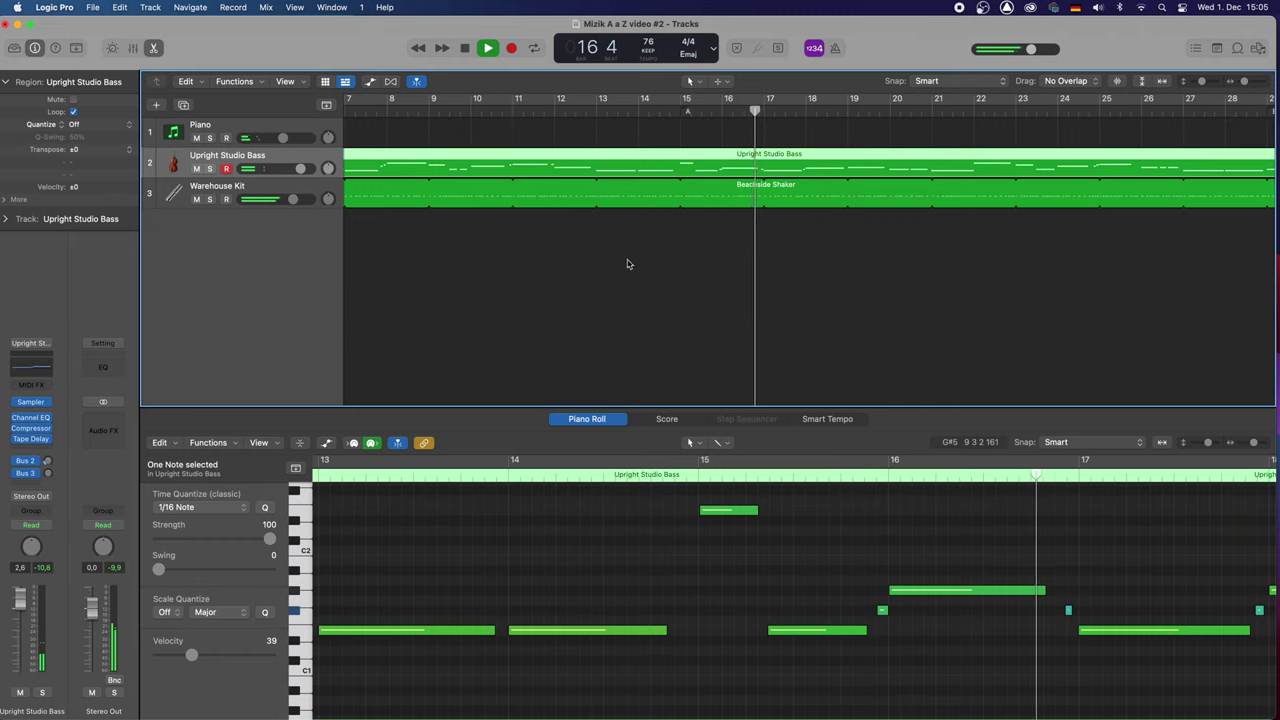
Check the bass notes around bars 51 and 52, move the first note of bar 53 up to F#1, and replay from bar 52
key("z")
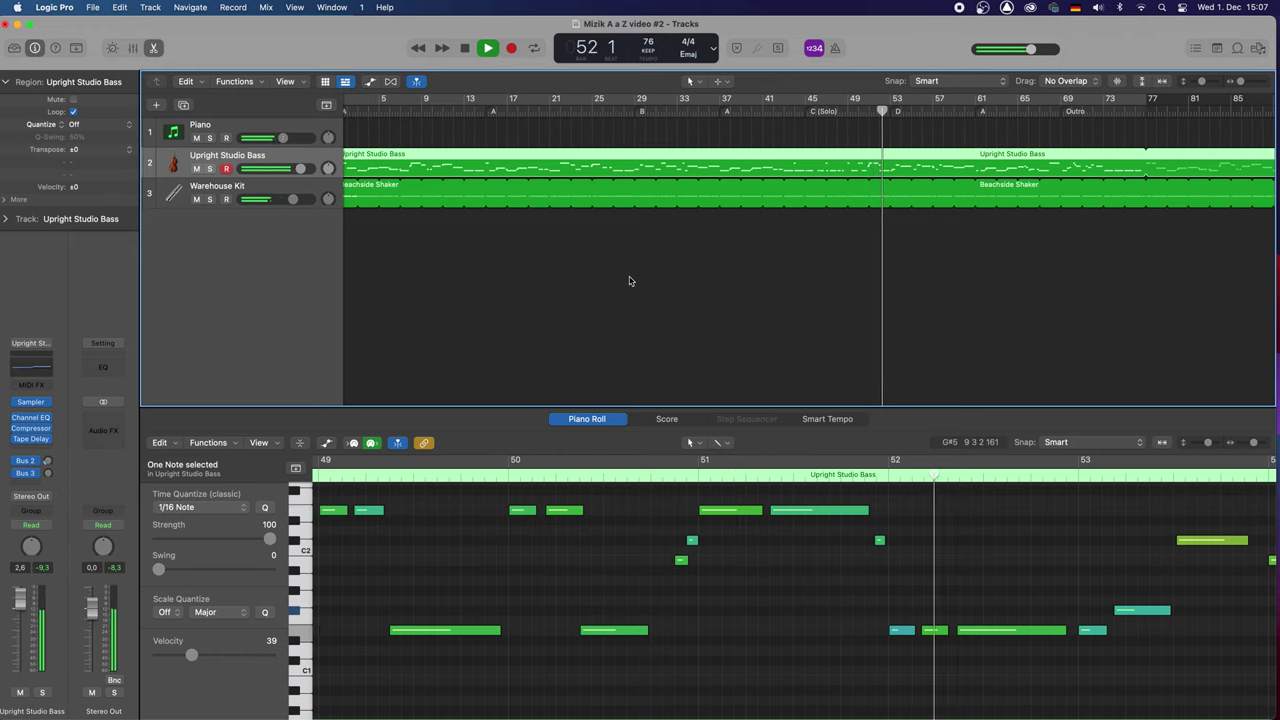
key("space")
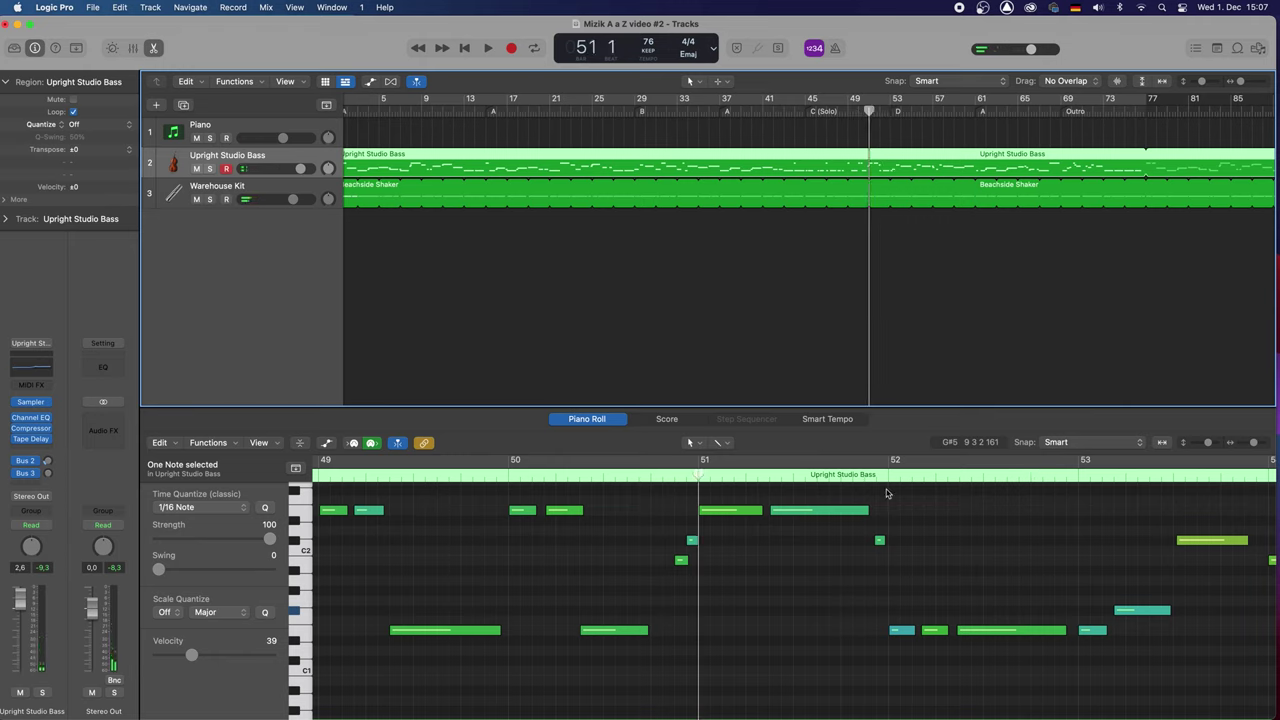
left_click(879, 541)
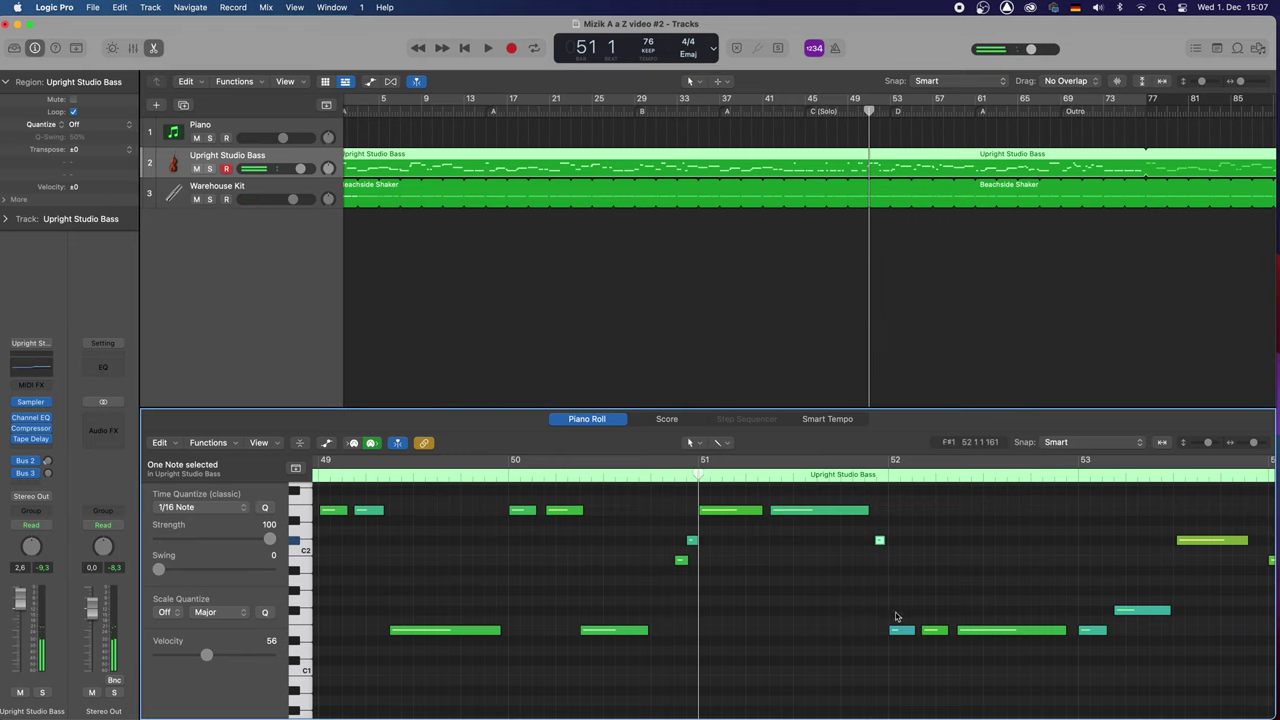
key("space")
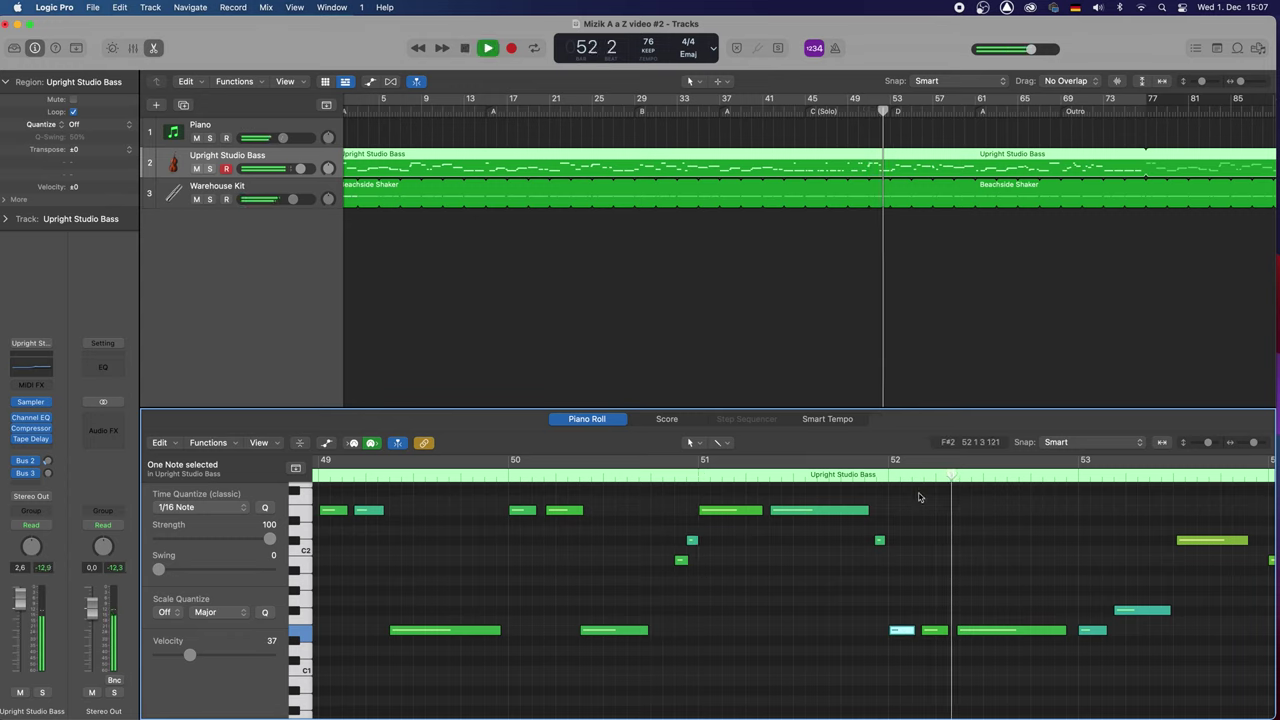
left_click_drag(1095, 634, 1094, 612)
double_click(880, 110)
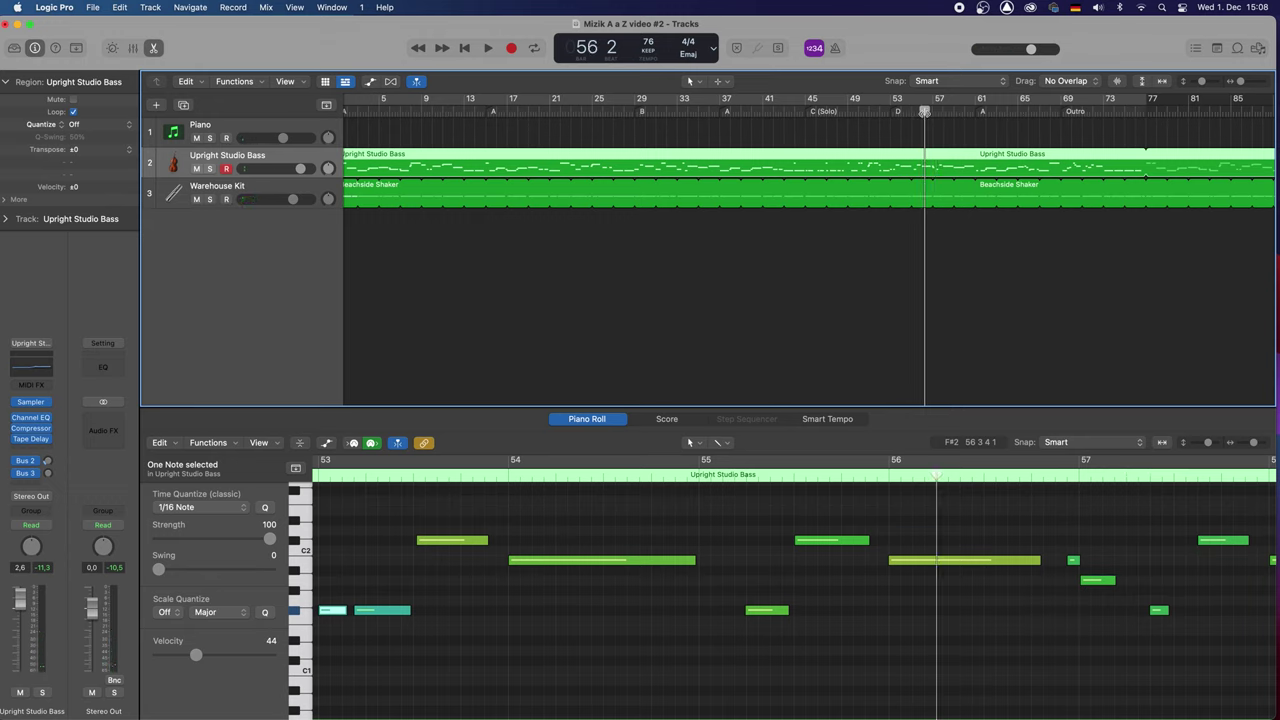
Play from bar 56, lower the short pickup before bar 57 to G#1 and bar 57's first note to F#1, and replay the passage
left_click(912, 113)
key("space")
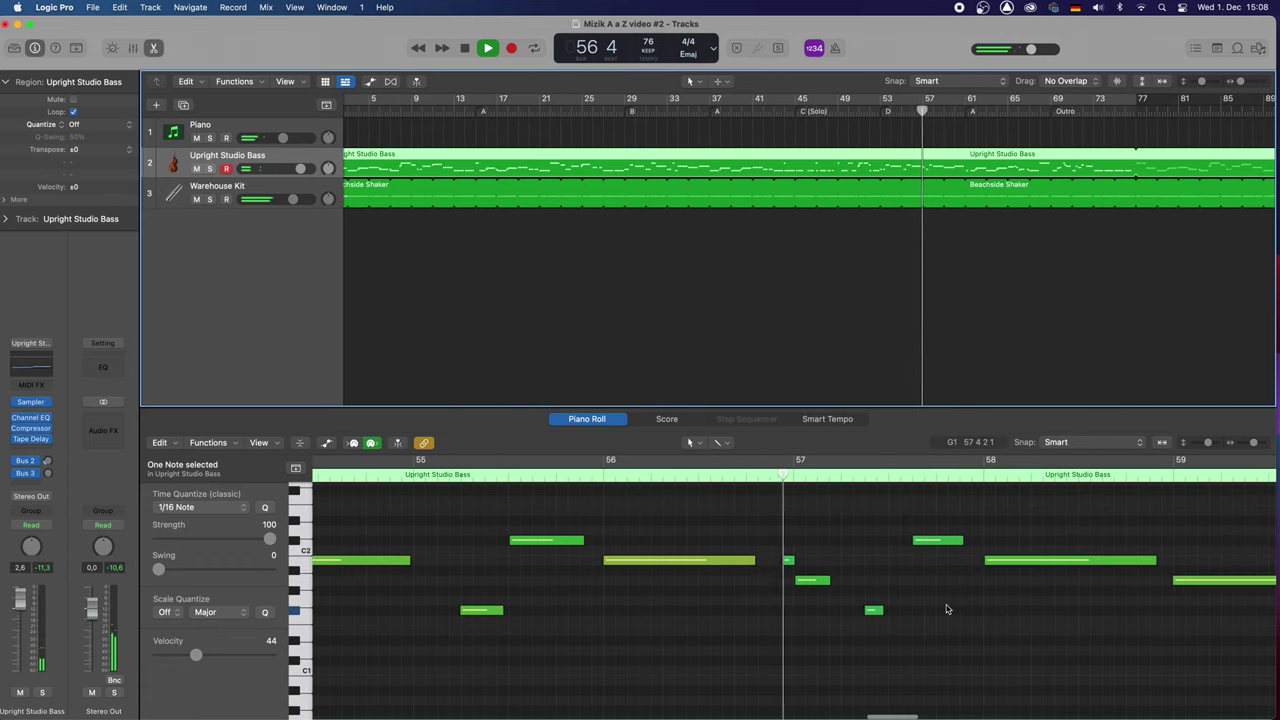
key("space")
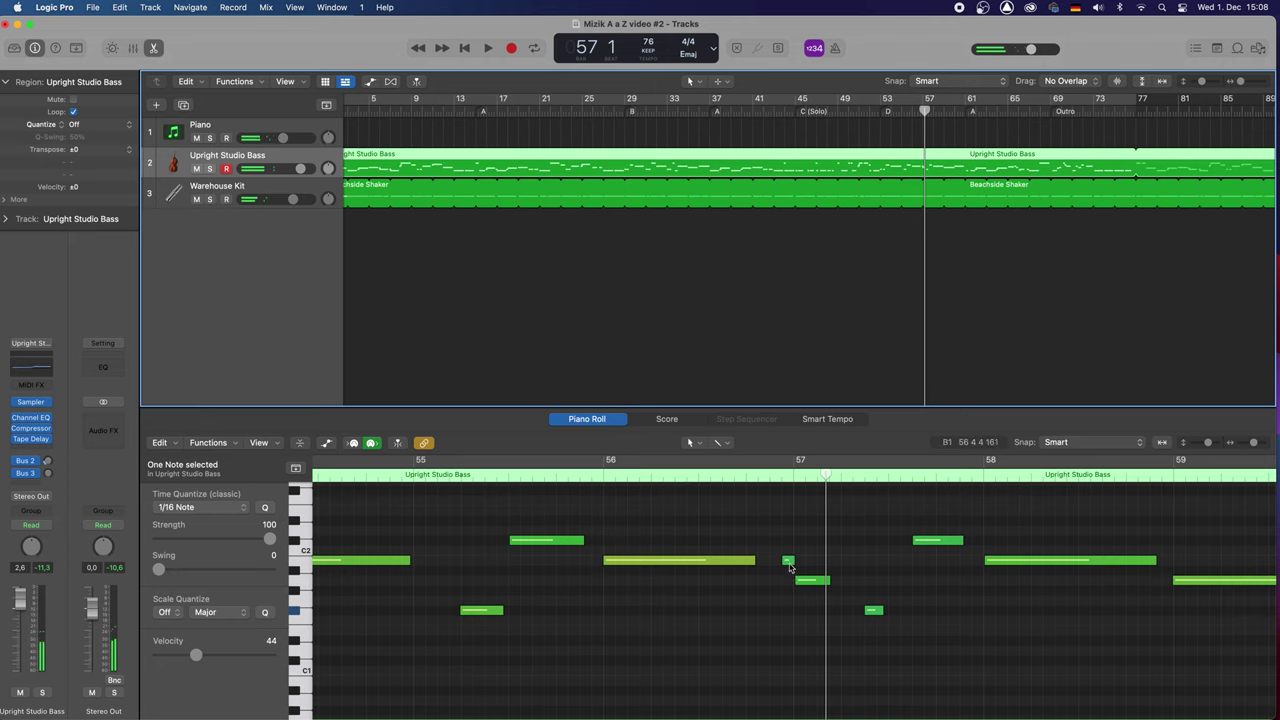
left_click_drag(788, 565, 815, 612)
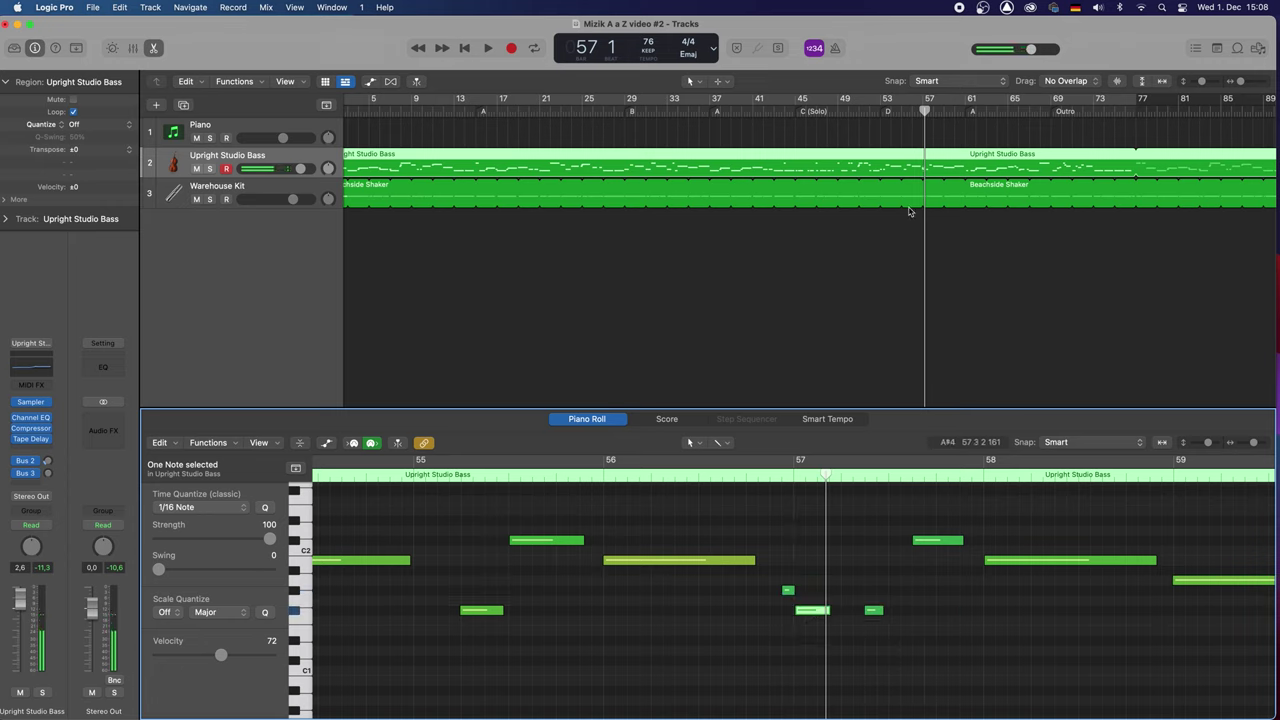
key("space")
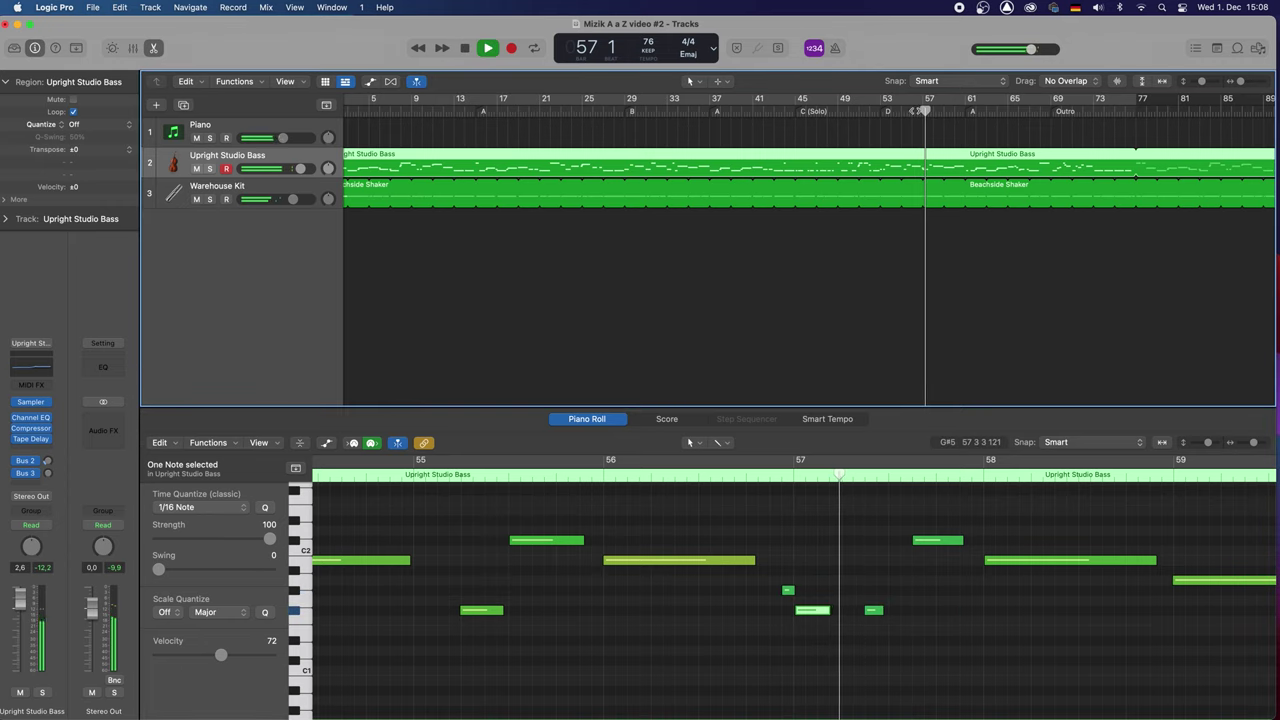
key("comma")
key("space")
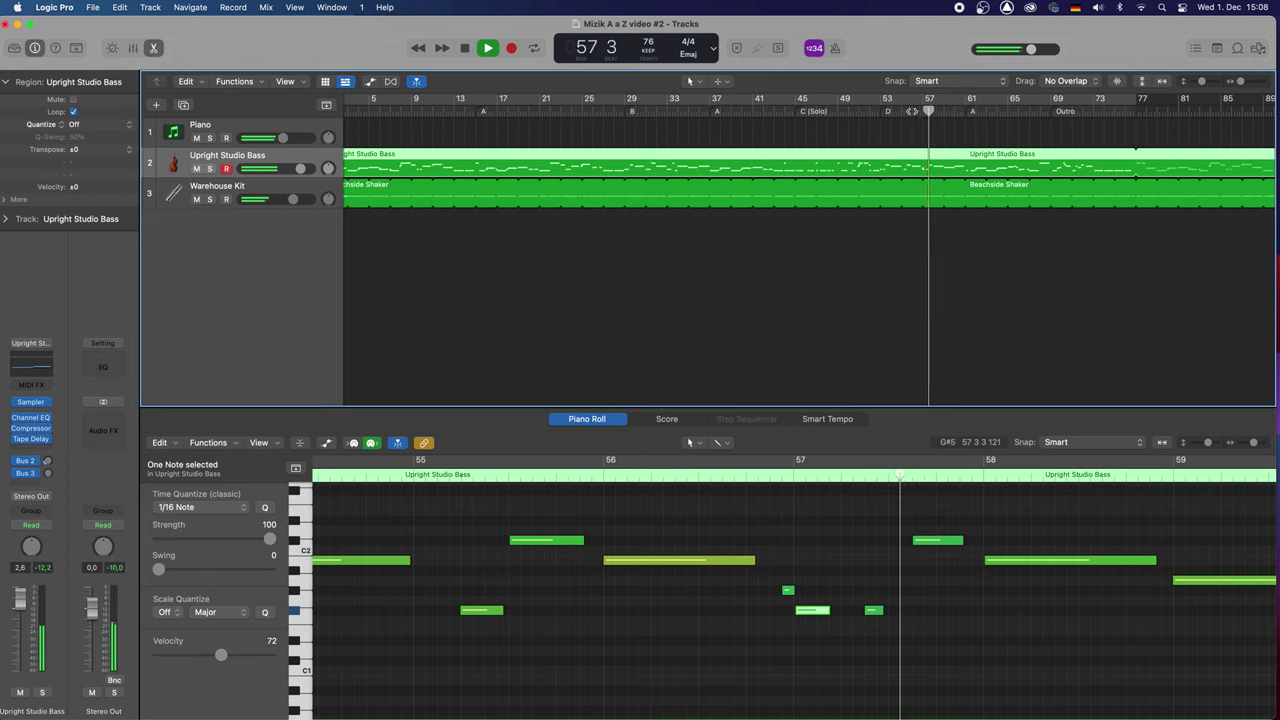
key("space")
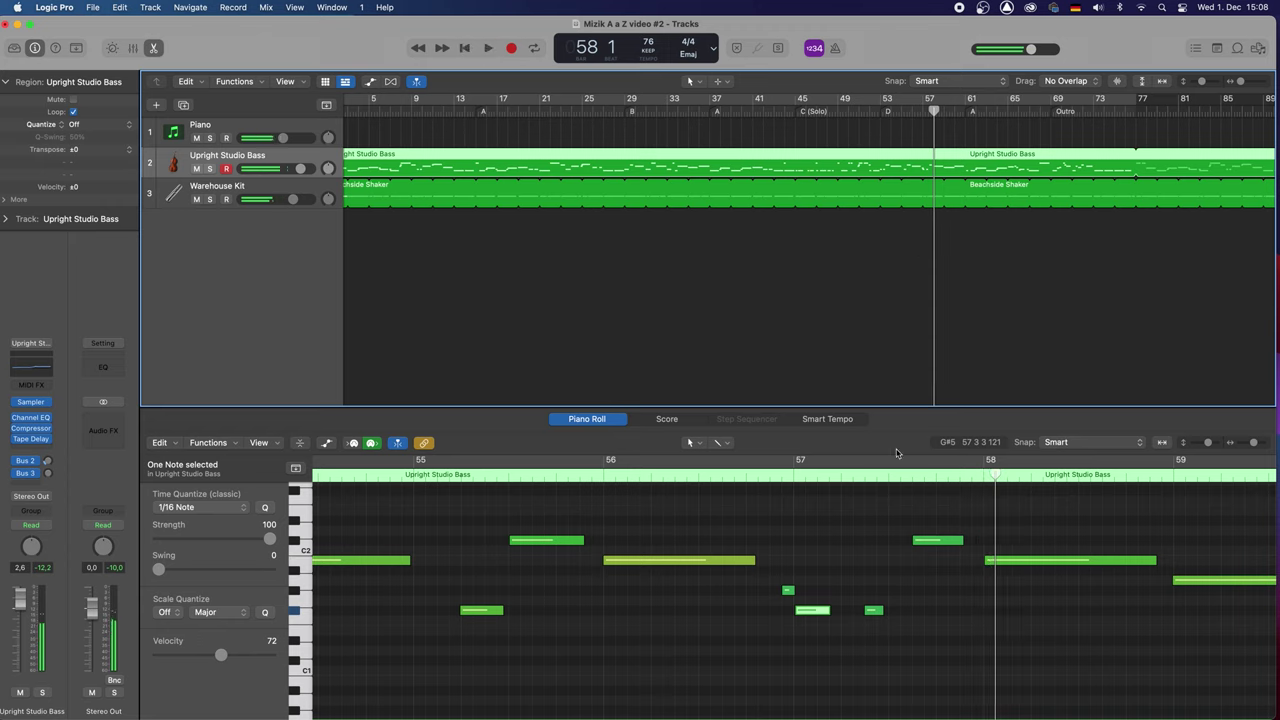
Merge bar 57's two F#1 notes by deleting the second and lengthening the first, raise the pickup before bar 57 to A1, and replay
left_click(874, 611)
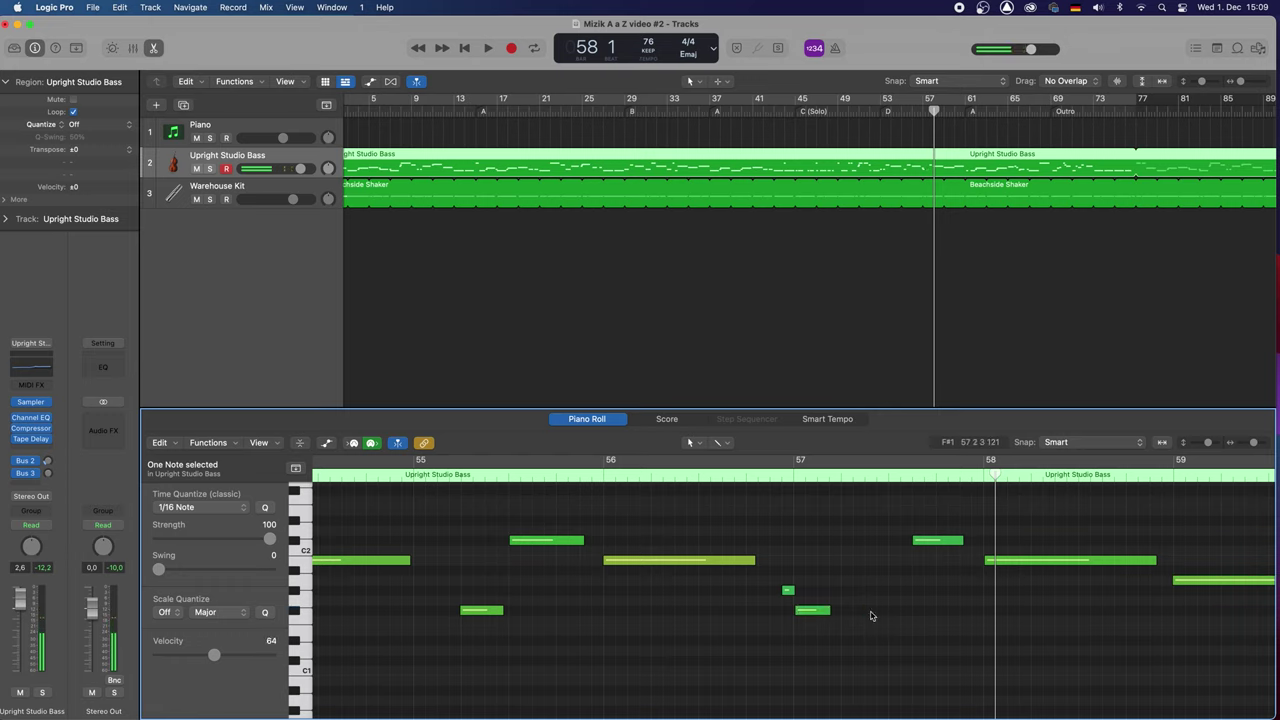
left_click_drag(829, 612, 890, 611)
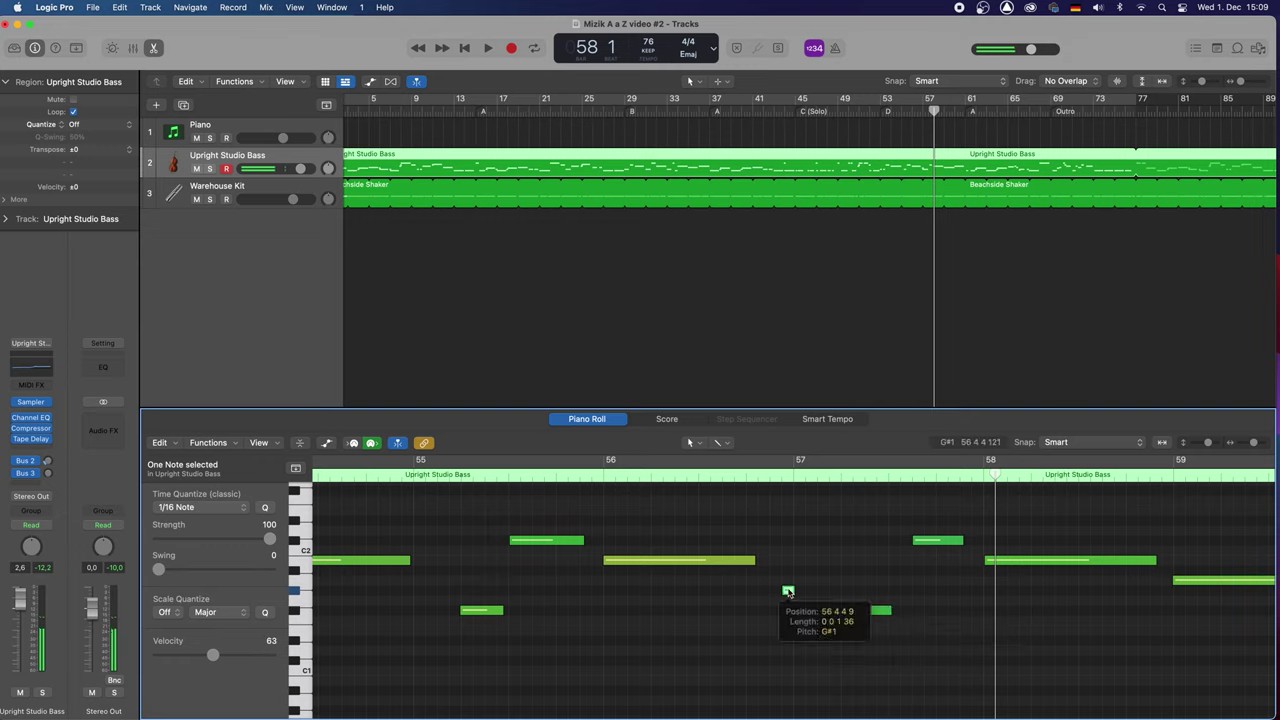
left_click_drag(788, 592, 788, 581)
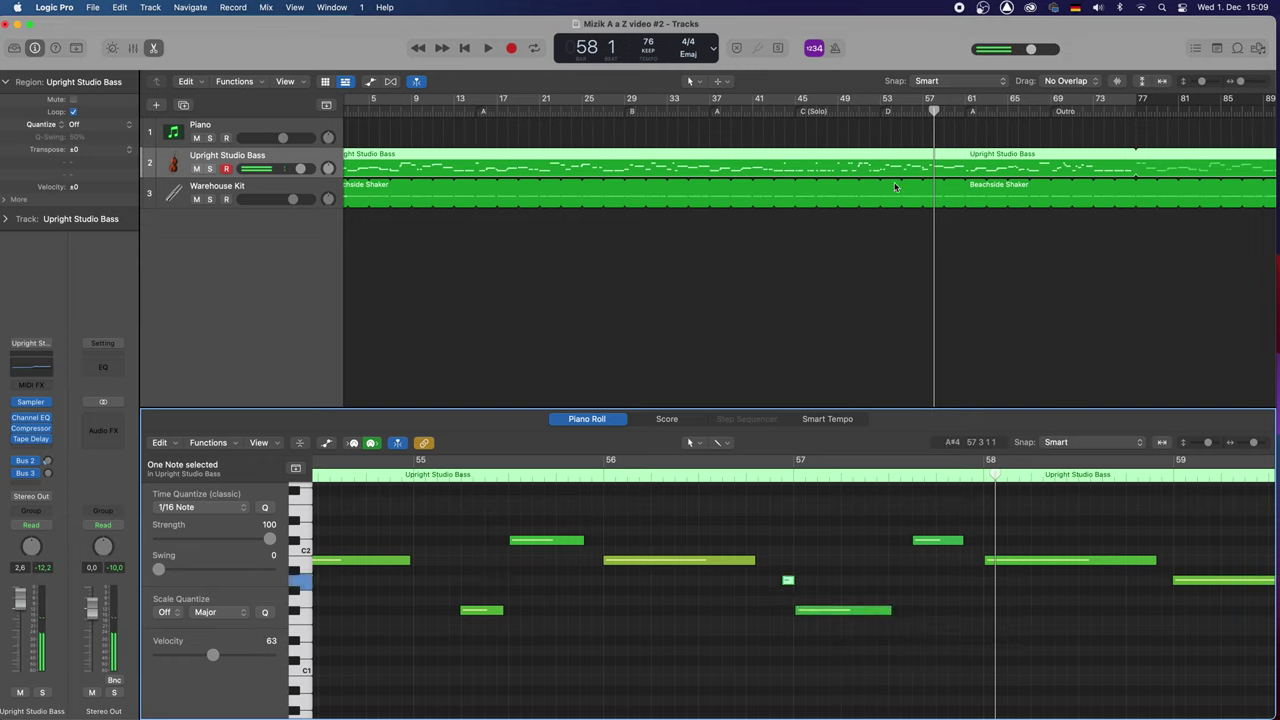
key("space")
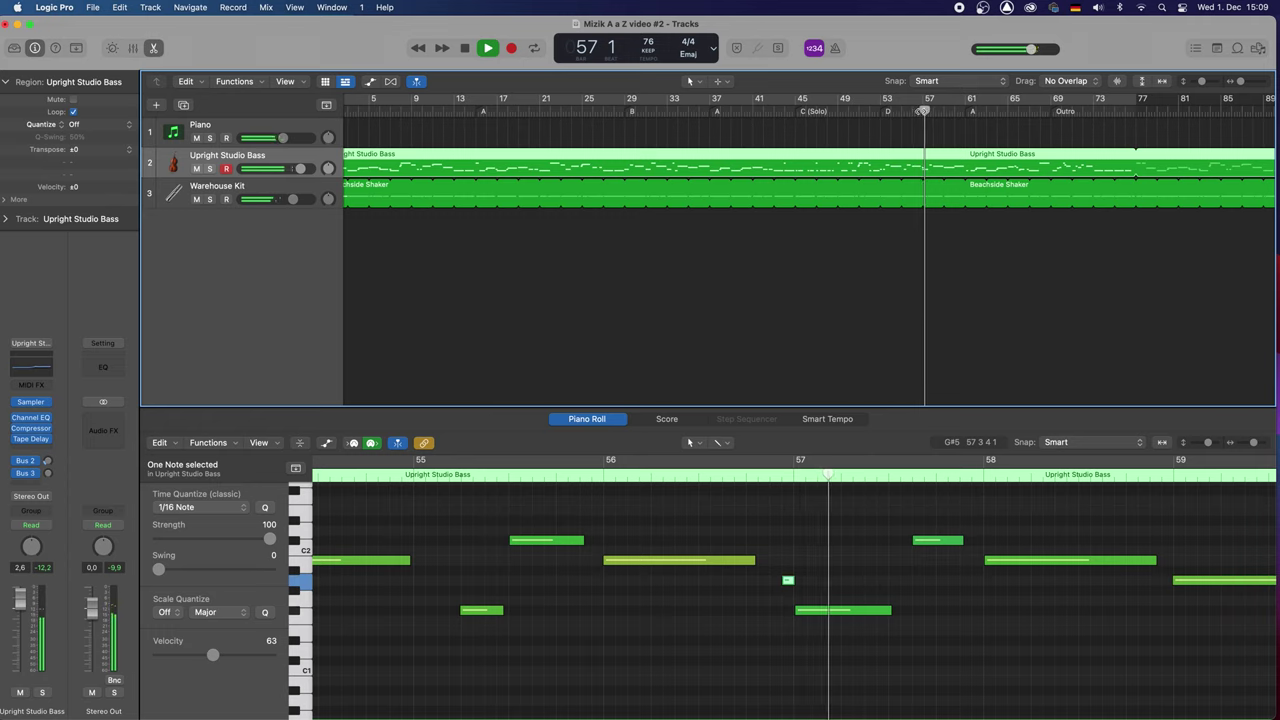
key("space")
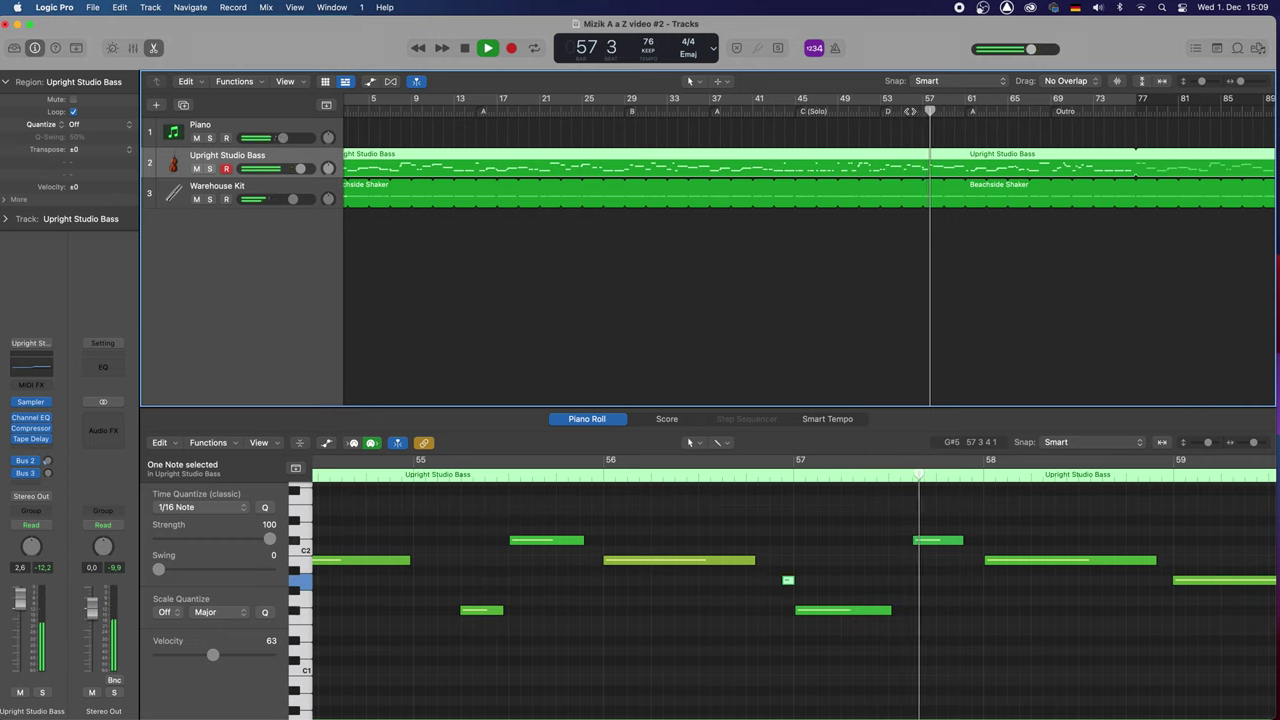
key("space")
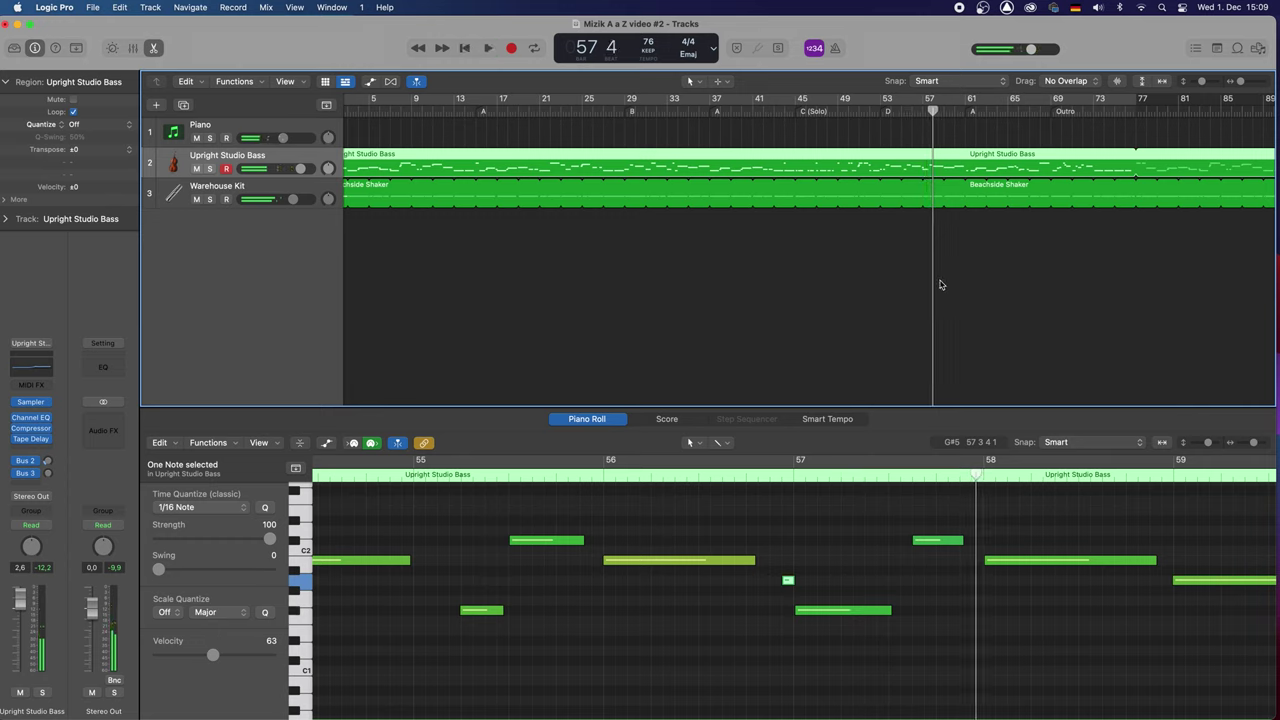
Shorten the F#1 note opening bar 57, shift the following C#2 note earlier to beat 3, and play the part onward
left_click(921, 110)
key("space")
key("space")
left_click_drag(890, 612, 870, 611)
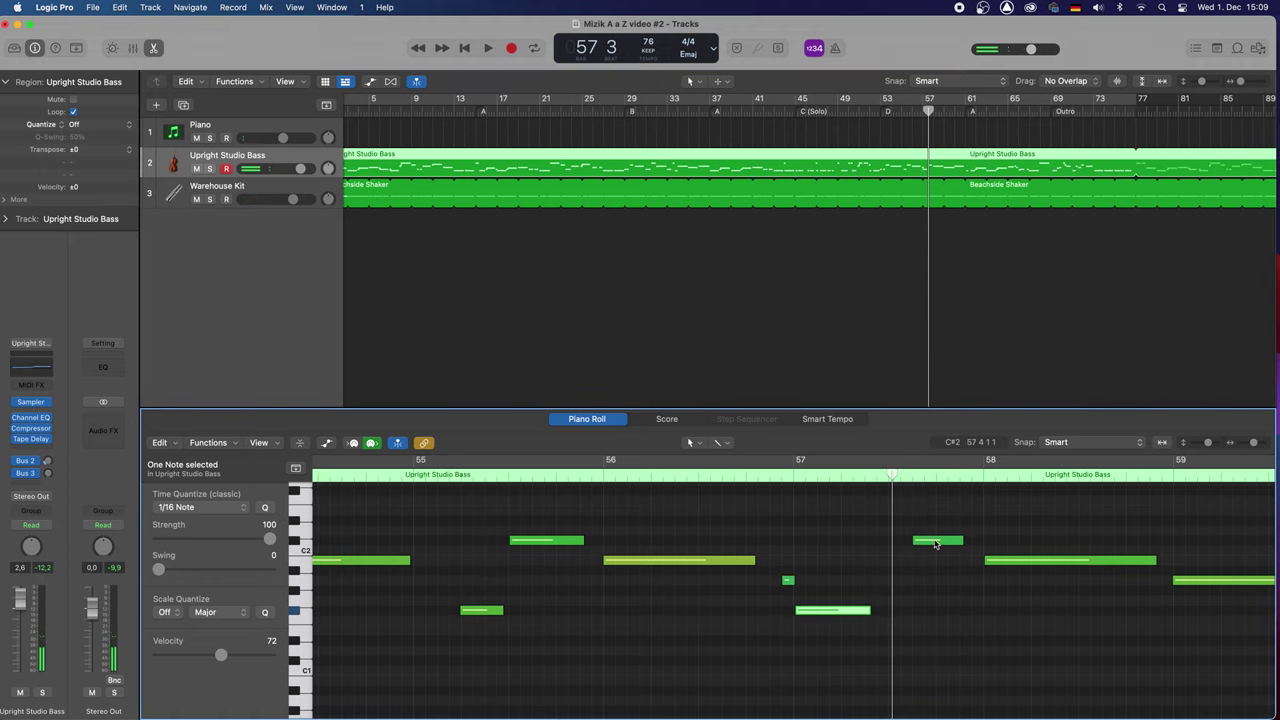
left_click_drag(935, 543, 911, 543)
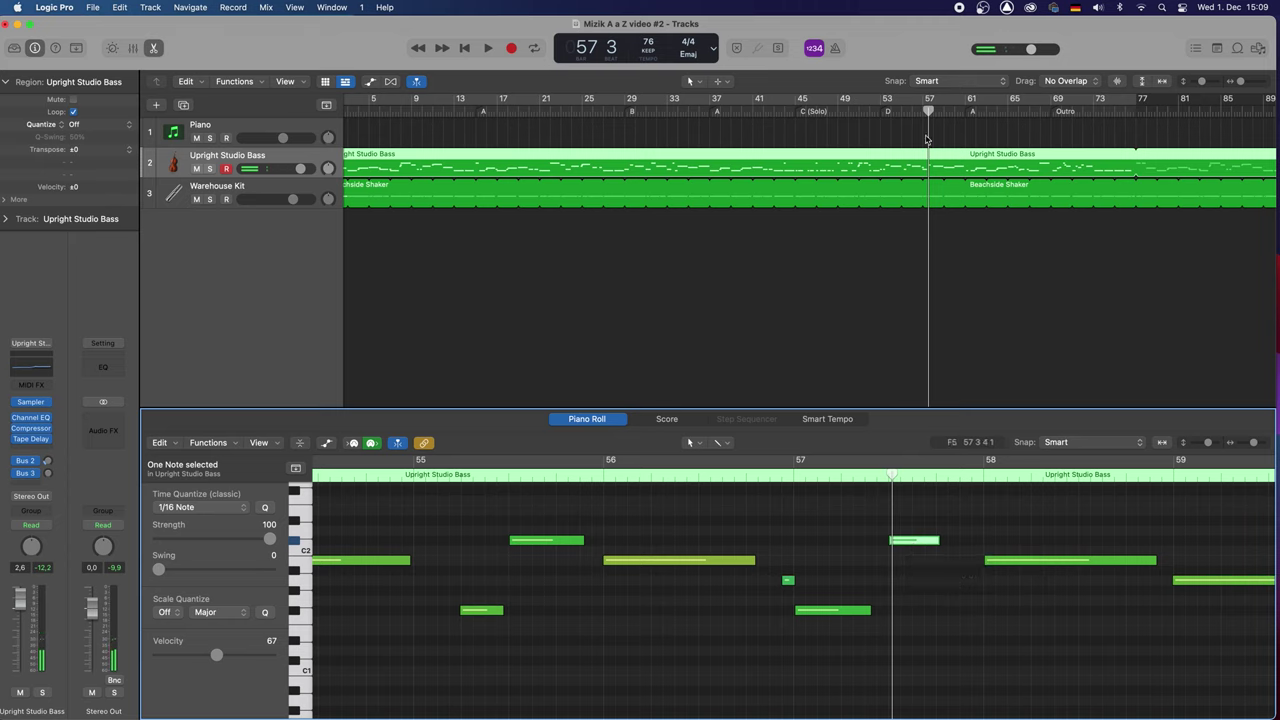
left_click(917, 110)
key("space")
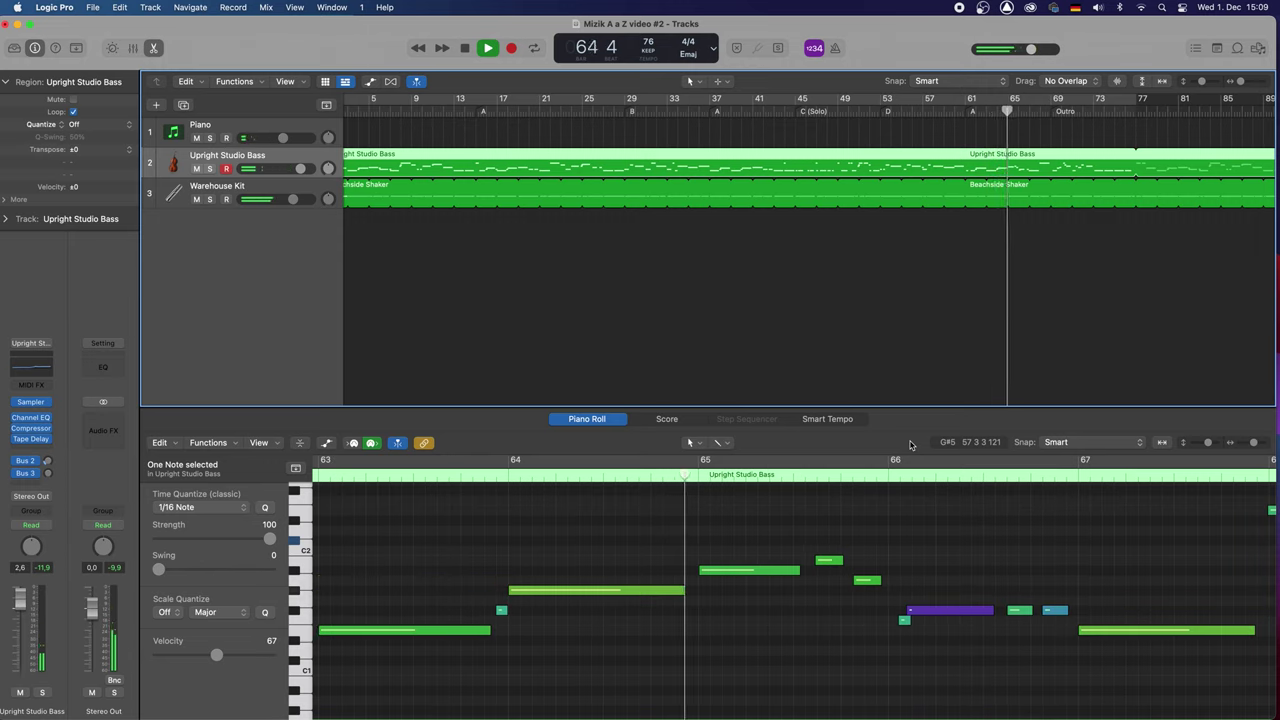
Move the first note of bar 65 down to A1 and replay the passage through bar 66
left_click(1005, 111)
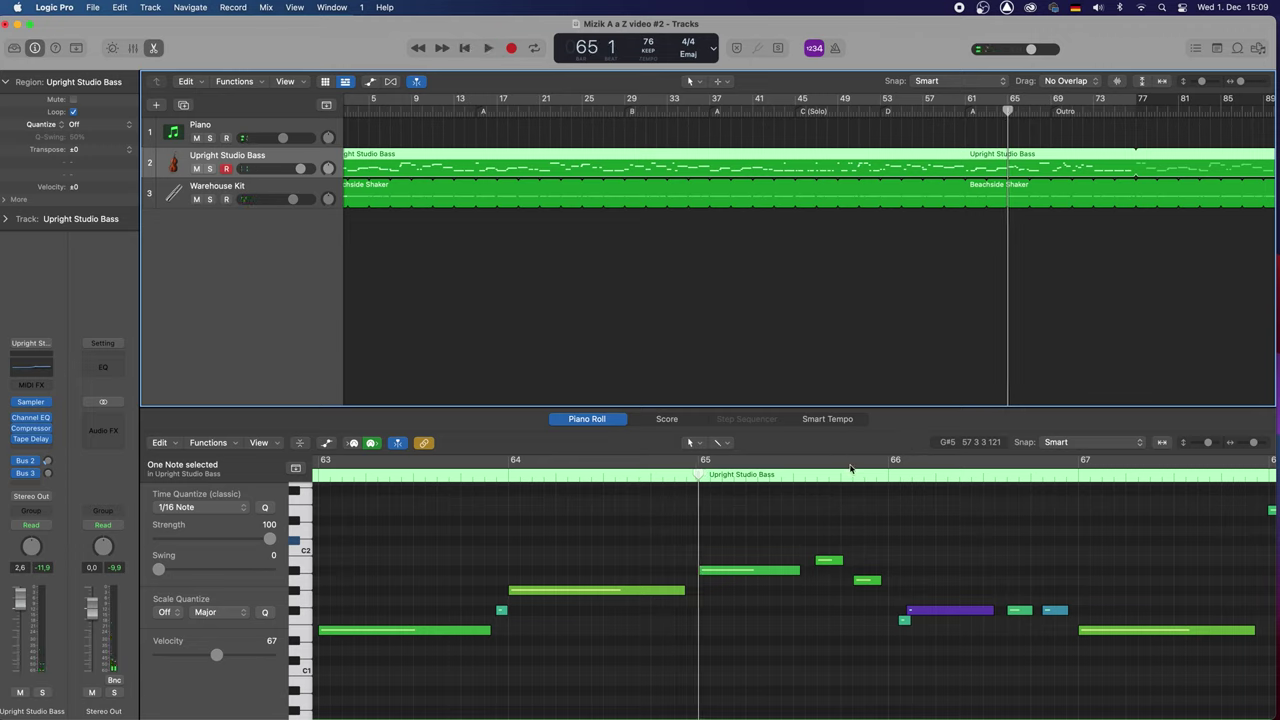
left_click_drag(765, 573, 763, 582)
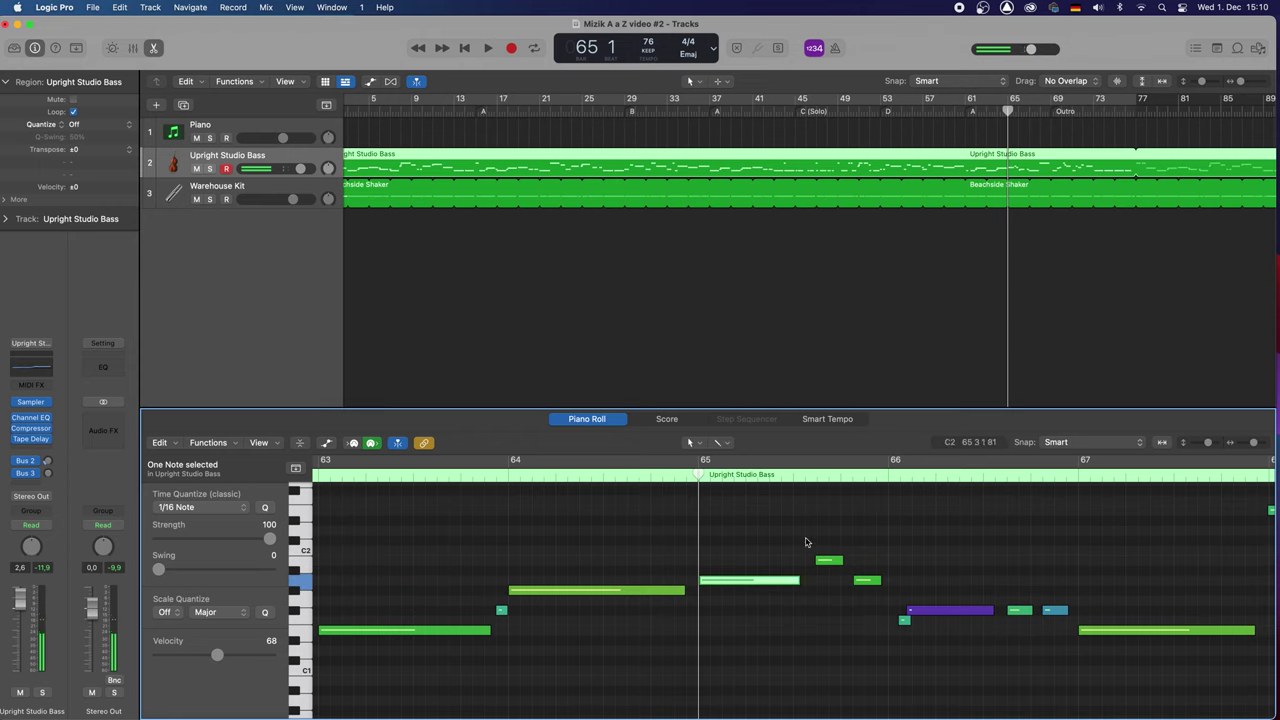
left_click(996, 111)
key("space")
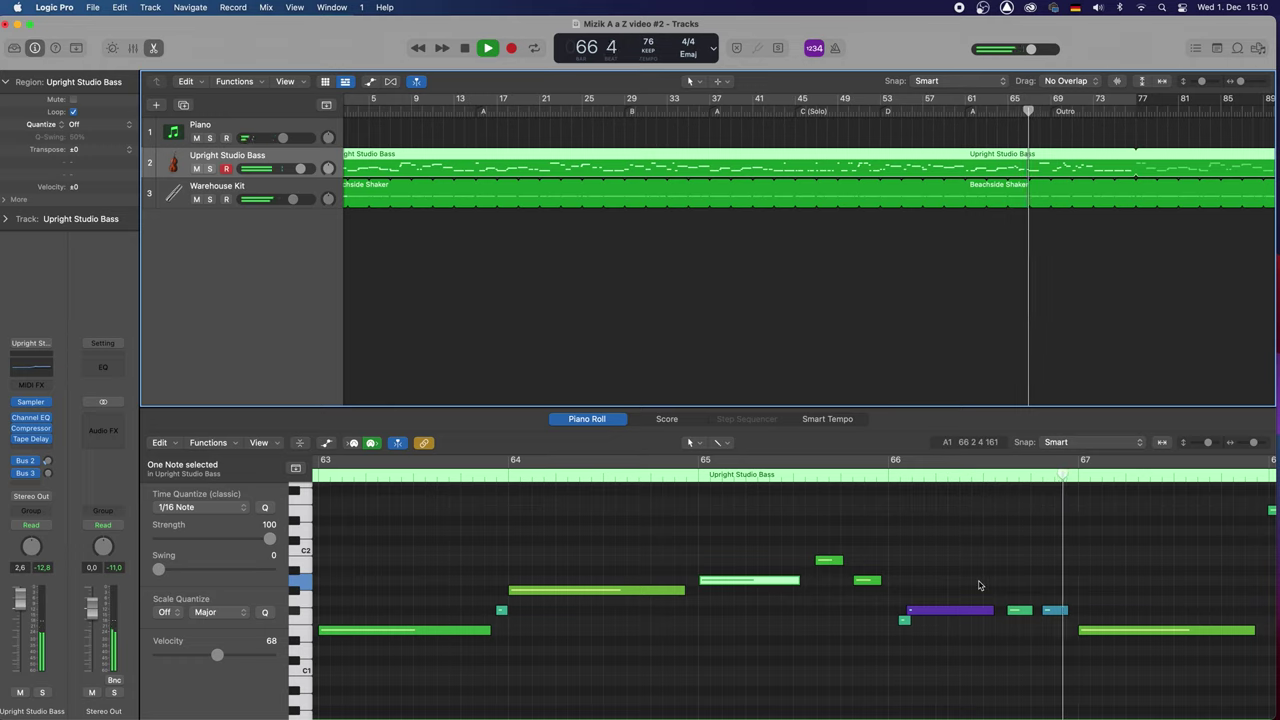
key("space")
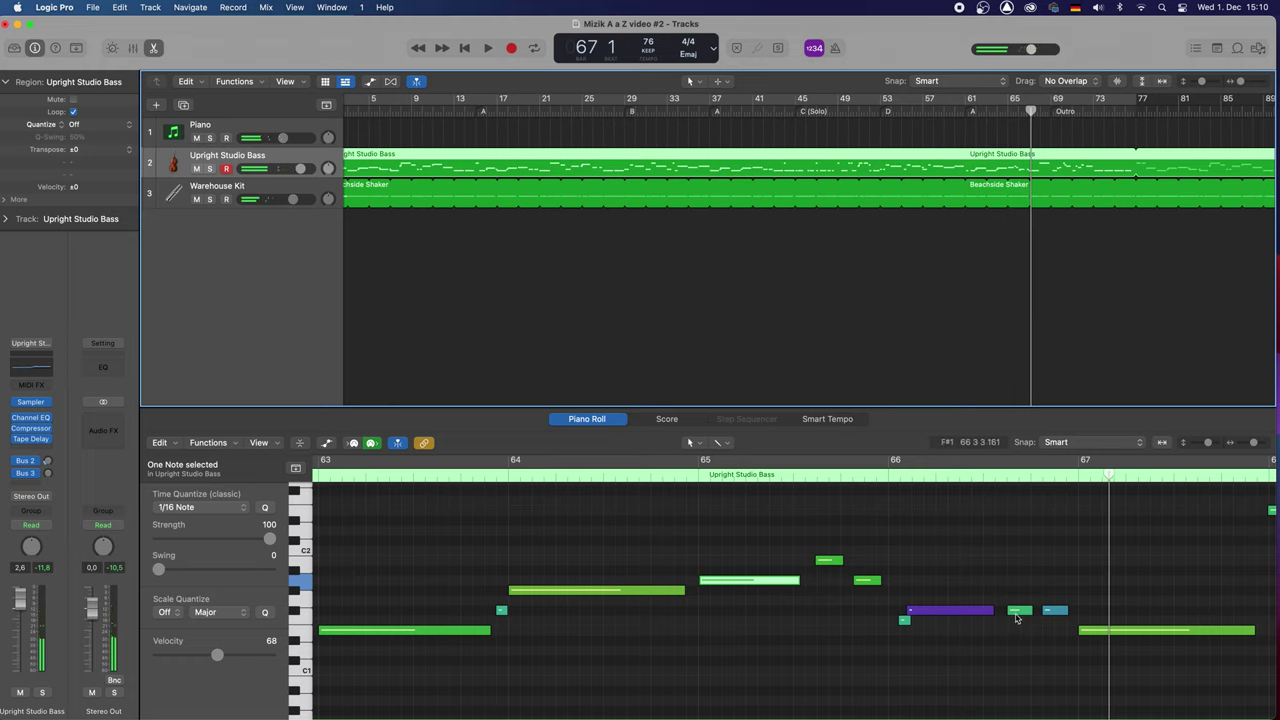
Delete the first two notes of bar 66, extend the next F#1 note back to the bar's start, and replay from bar 65
left_click_drag(909, 597, 921, 642)
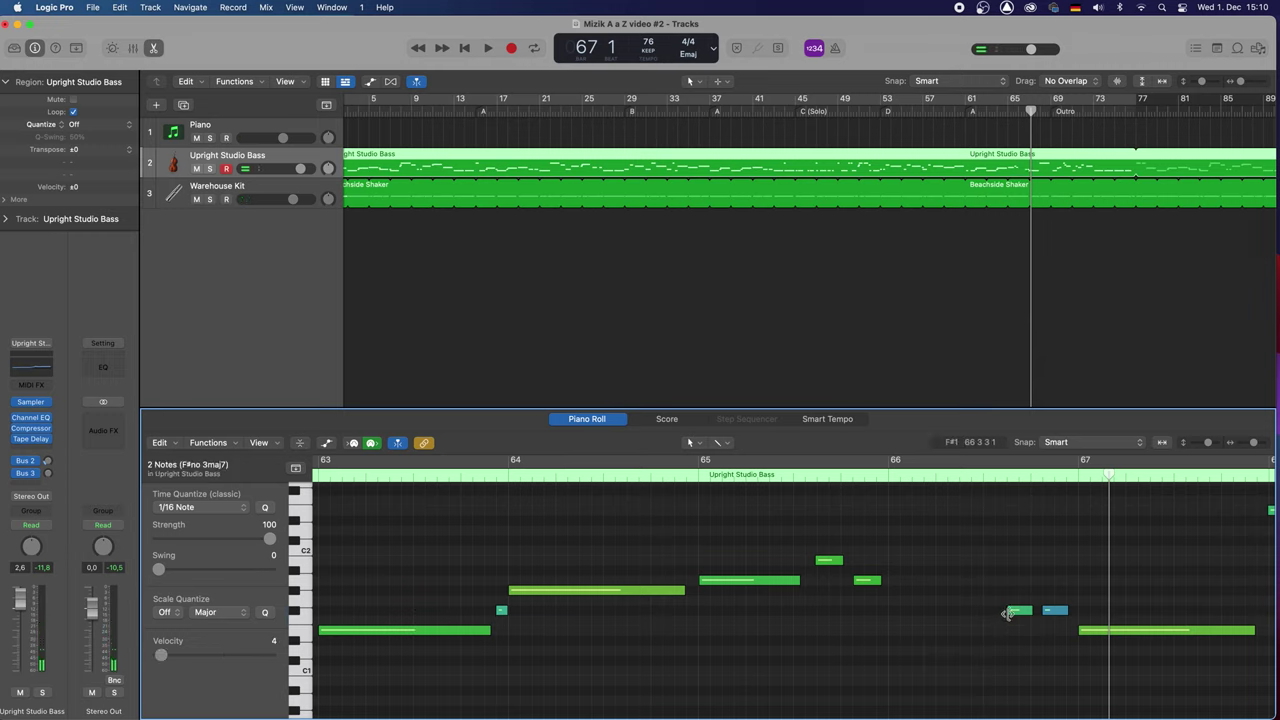
left_click_drag(1010, 613, 890, 612)
left_click(1019, 112)
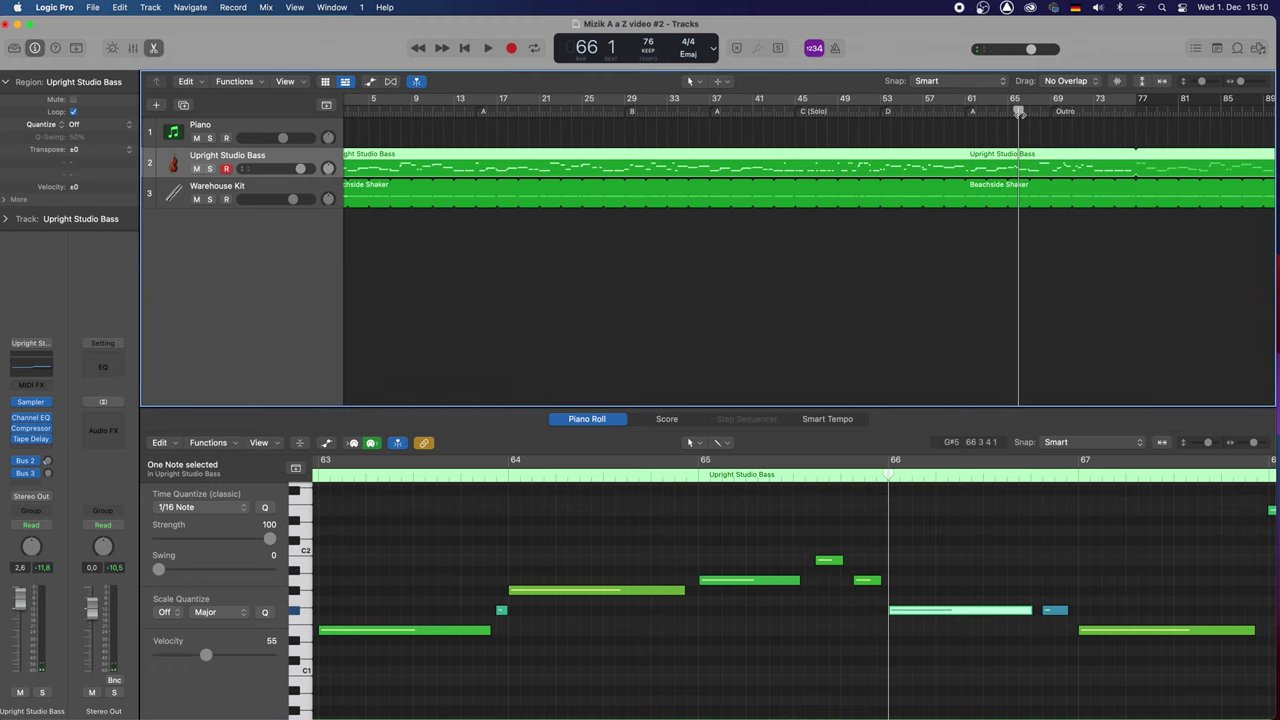
left_click(1006, 115)
key("space")
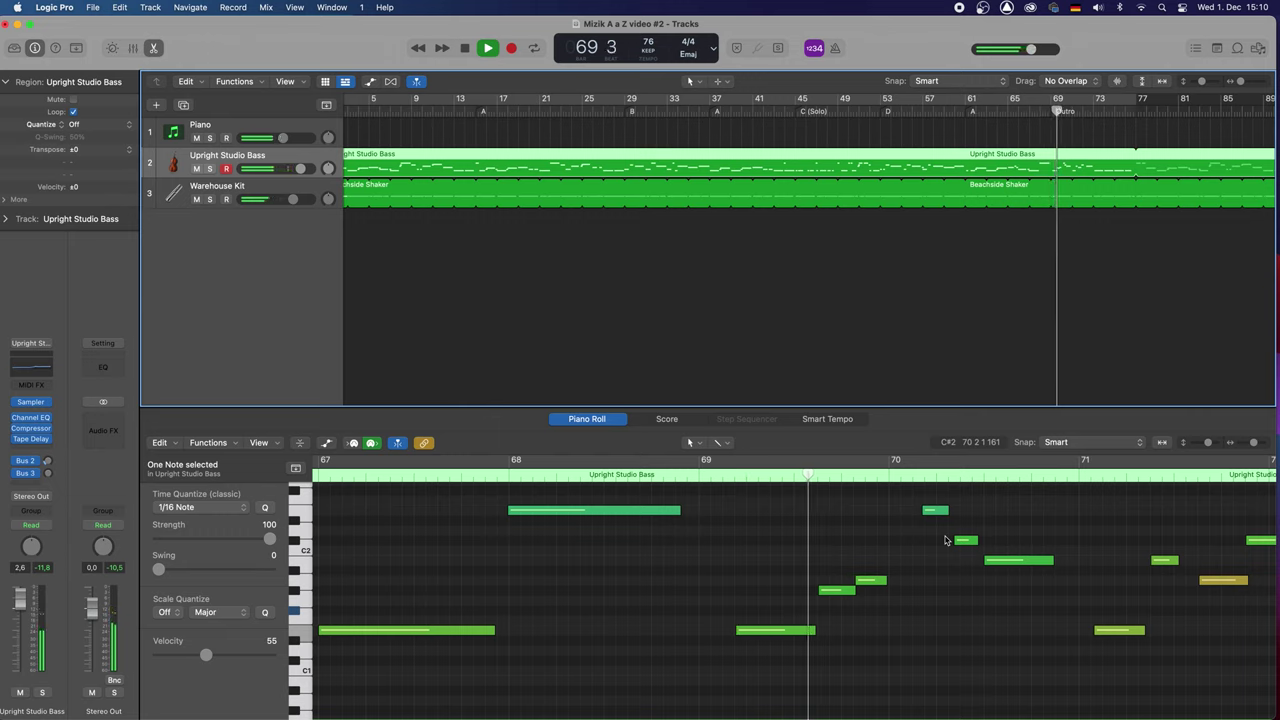
key("space")
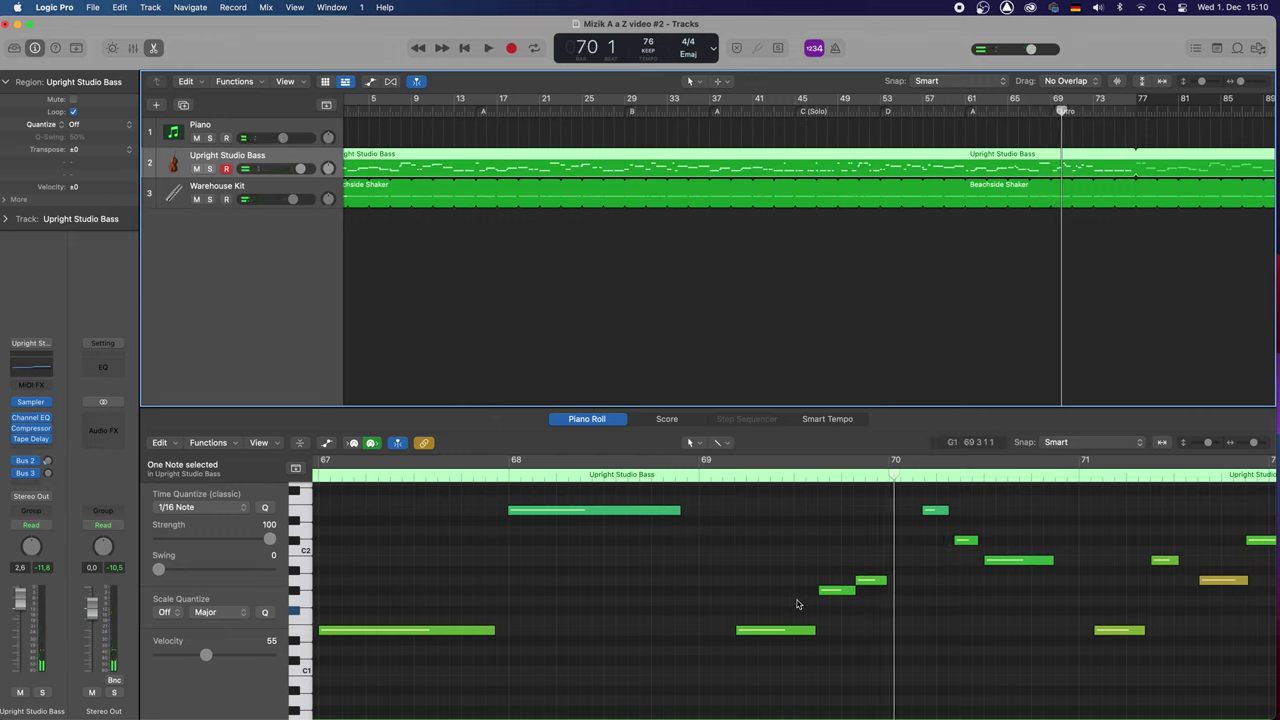
Shift the E1 note to the start of bar 69, move the two notes following it earlier, and replay the bar
left_click_drag(767, 634, 731, 634)
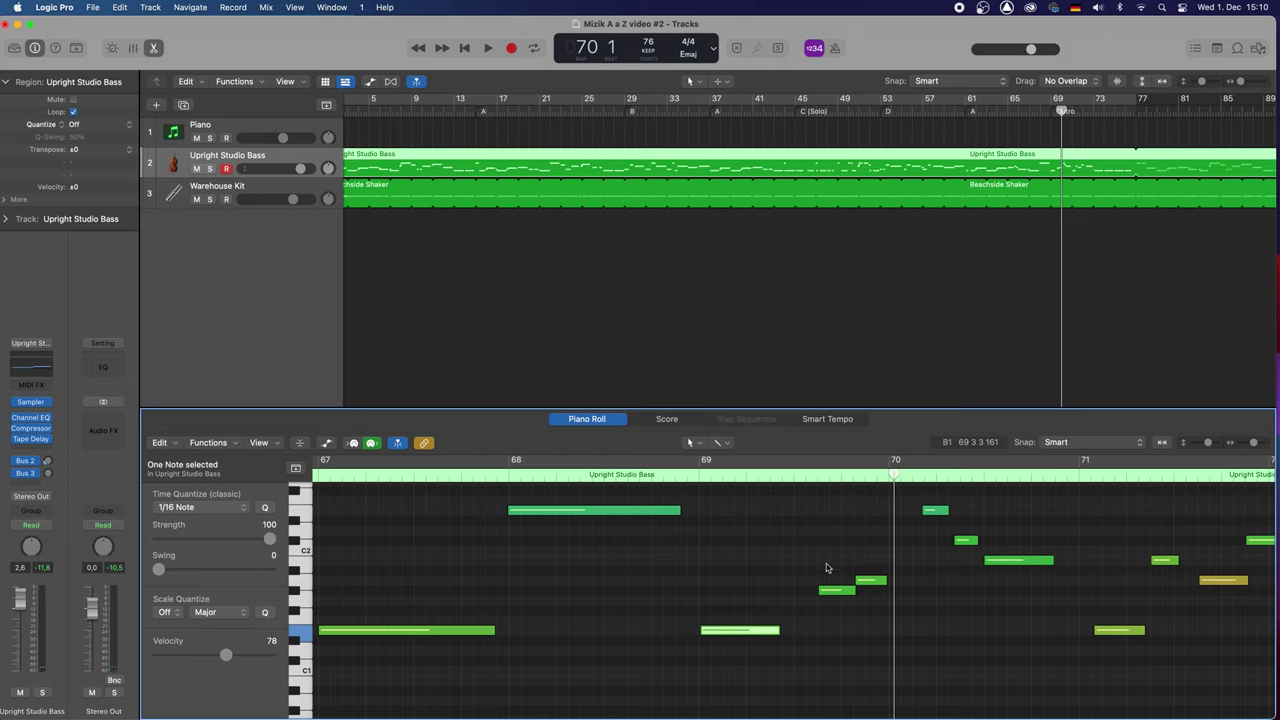
left_click_drag(855, 585, 808, 592)
left_click(560, 385)
key("space")
key("space")
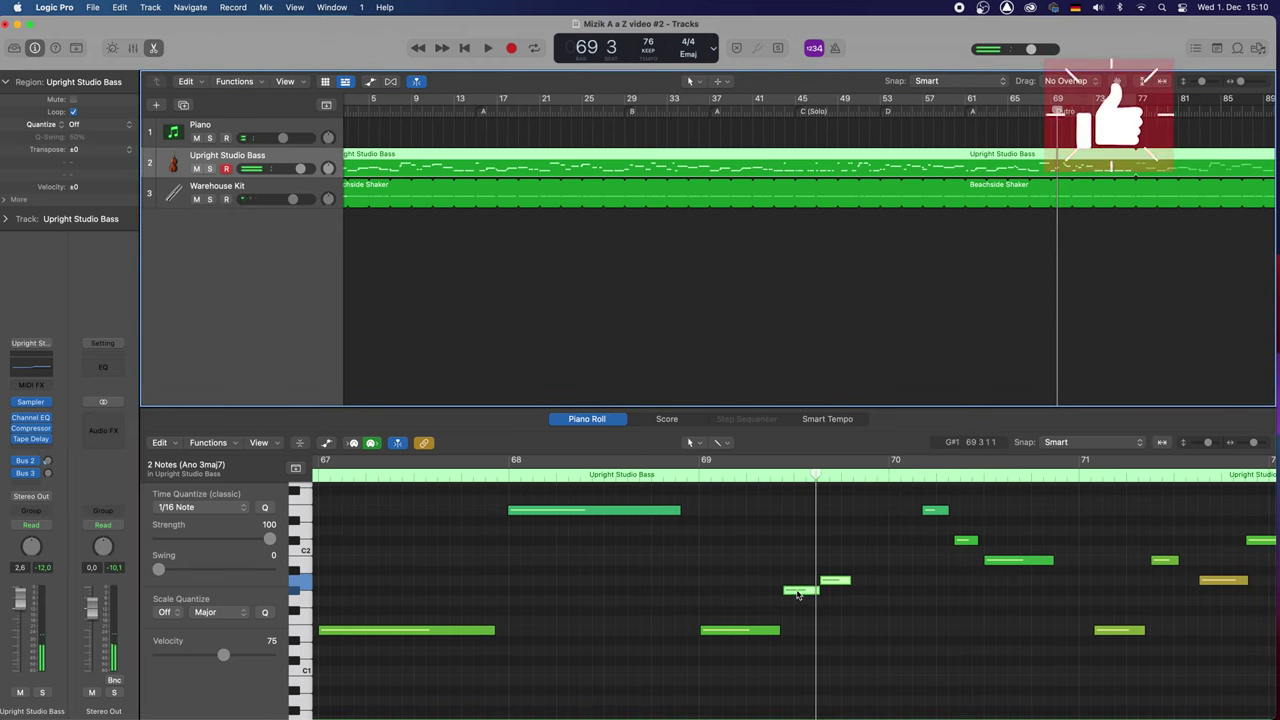
Replace the last two notes of bar 69 with a single earlier A1 note, shorten the opening E1 note, and replay
mouse_move(800, 596)
left_mouse_down()
mouse_move(781, 590)
mouse_move(787, 579)
left_mouse_up()
left_click(831, 572)
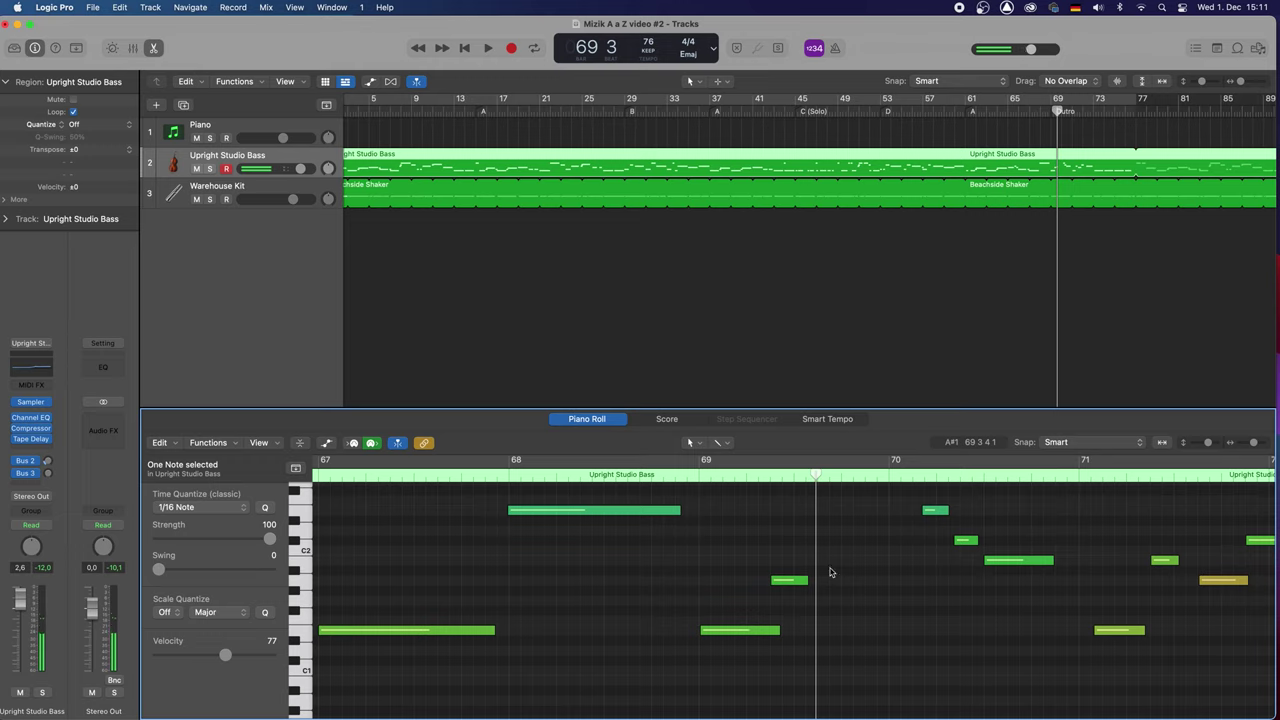
left_click_drag(779, 631, 763, 632)
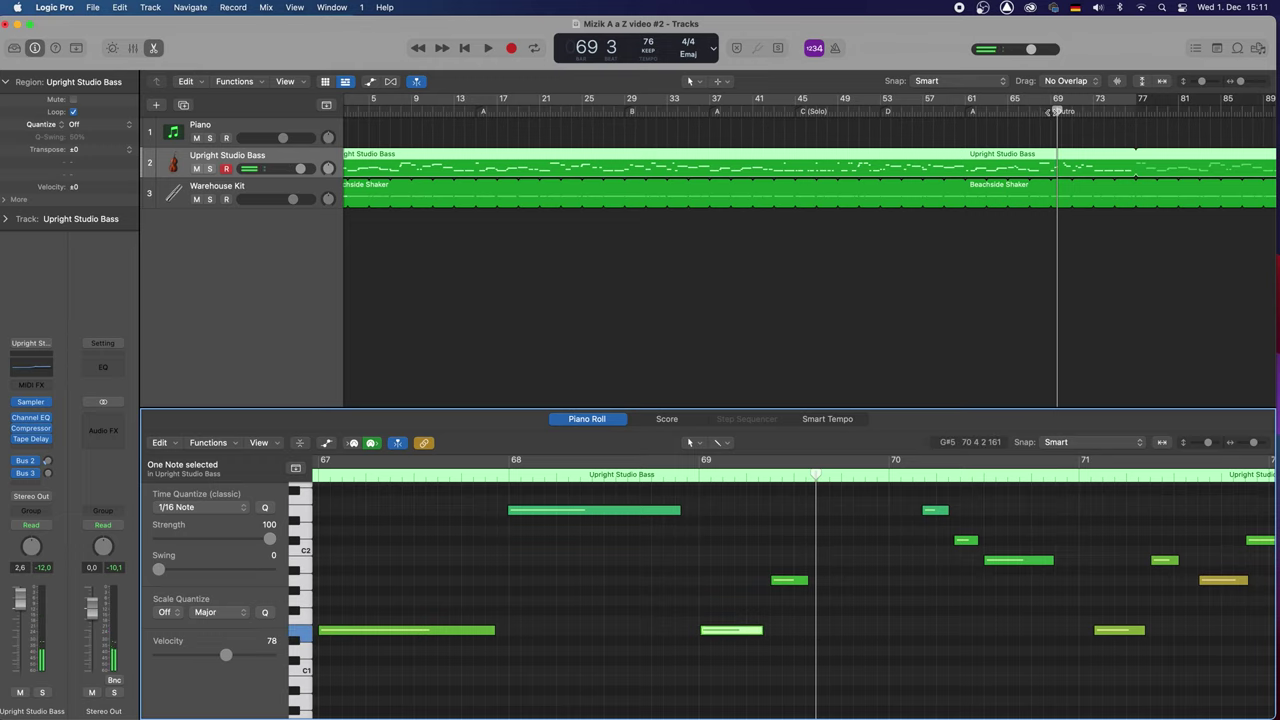
double_click(1052, 111)
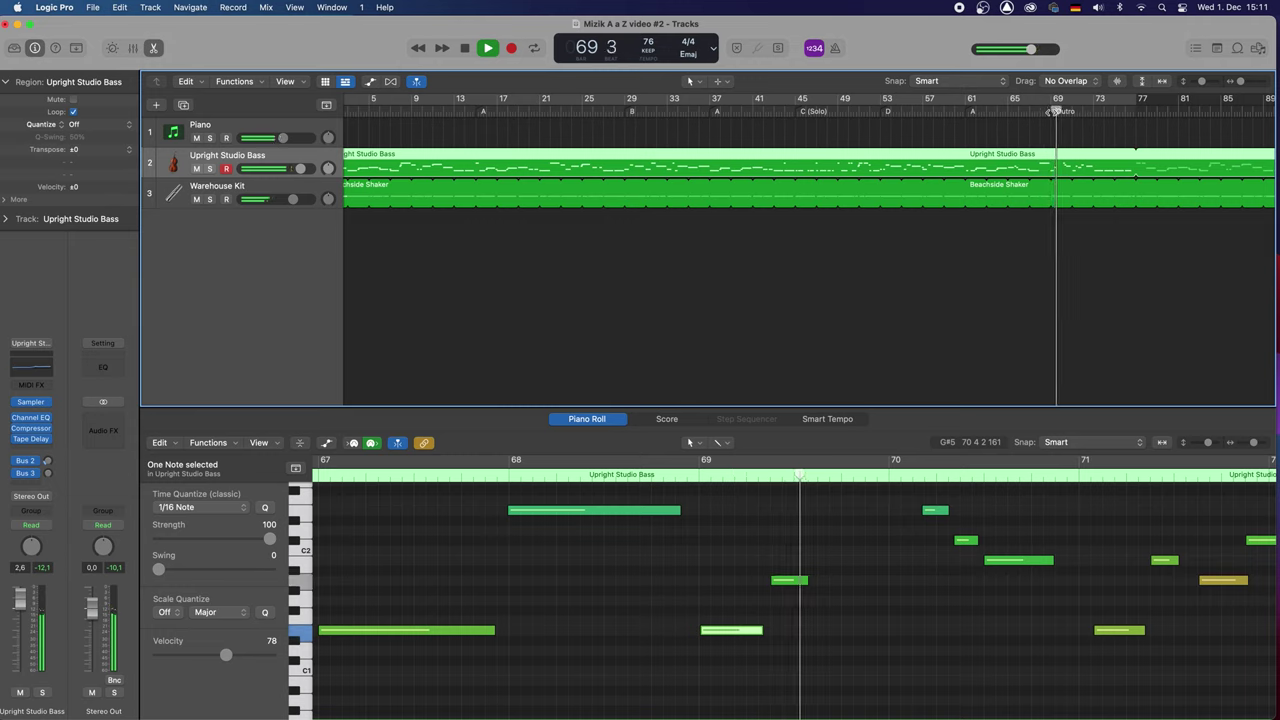
key("space")
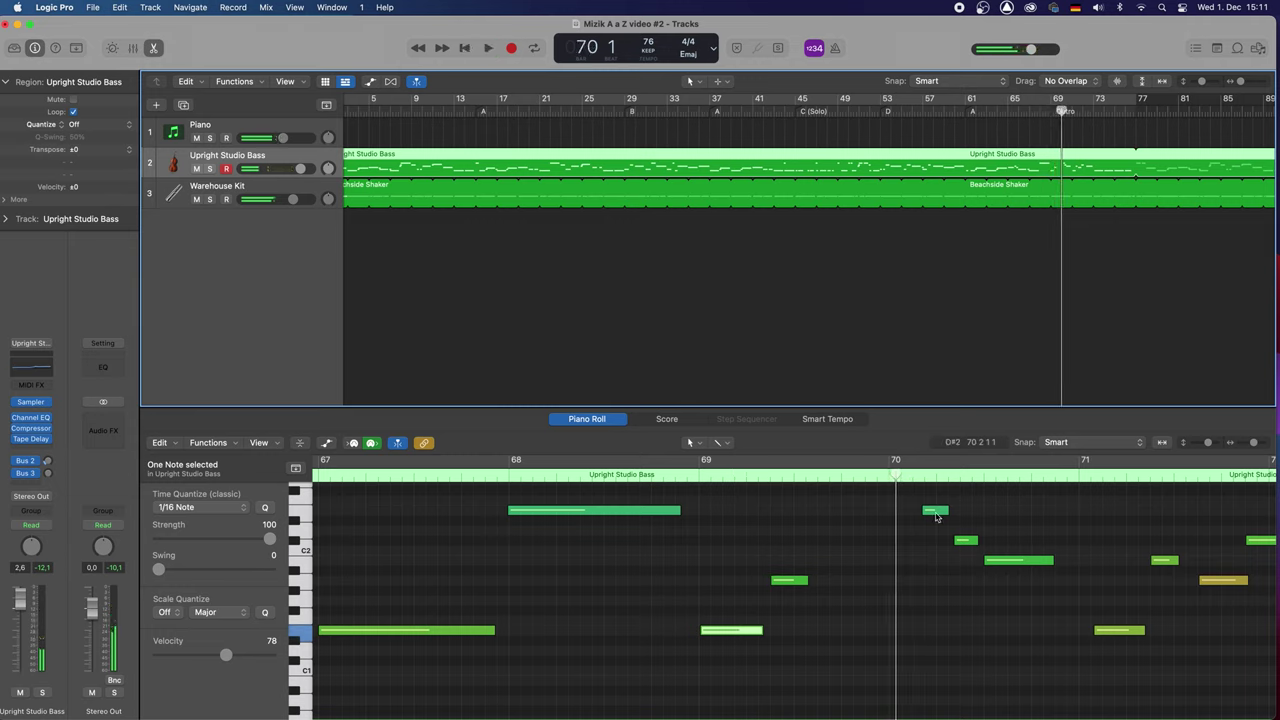
Move bar 70's first note to C#2 on the downbeat, lengthen it and bar 69's A1 note, and replay the passage
left_click_drag(940, 514, 910, 546)
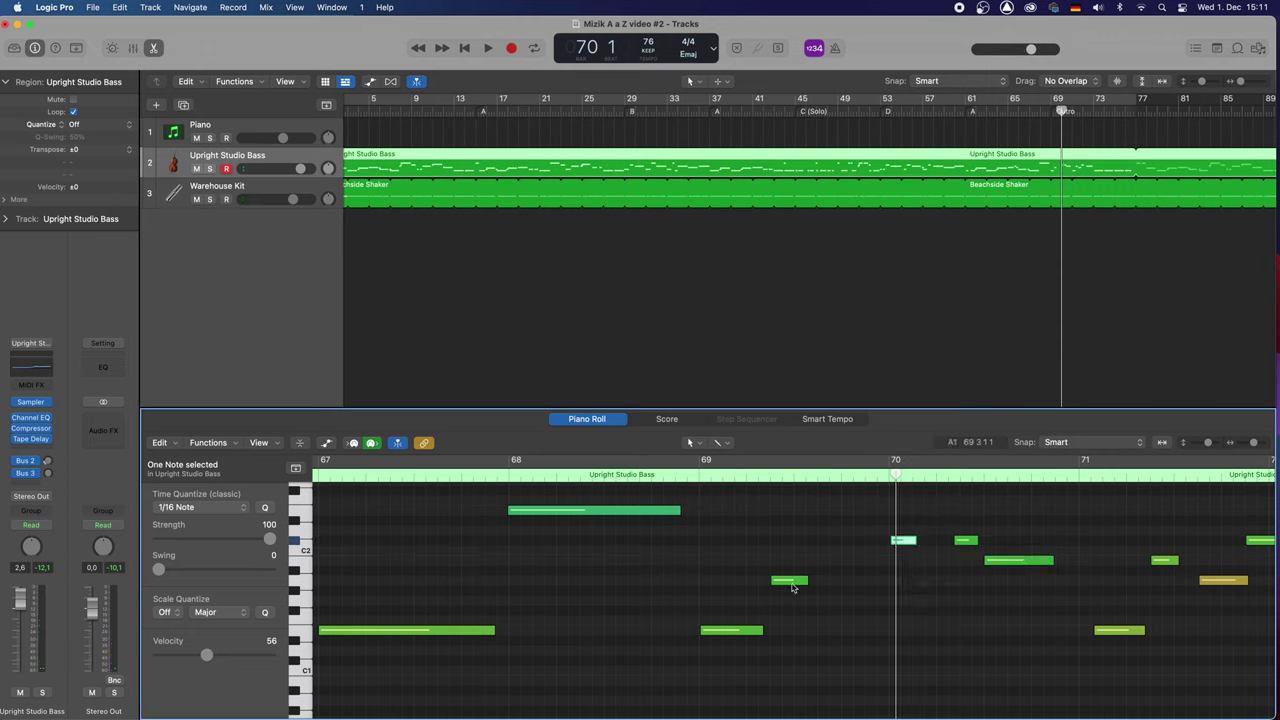
left_click_drag(804, 580, 857, 592)
left_click_drag(916, 543, 946, 546)
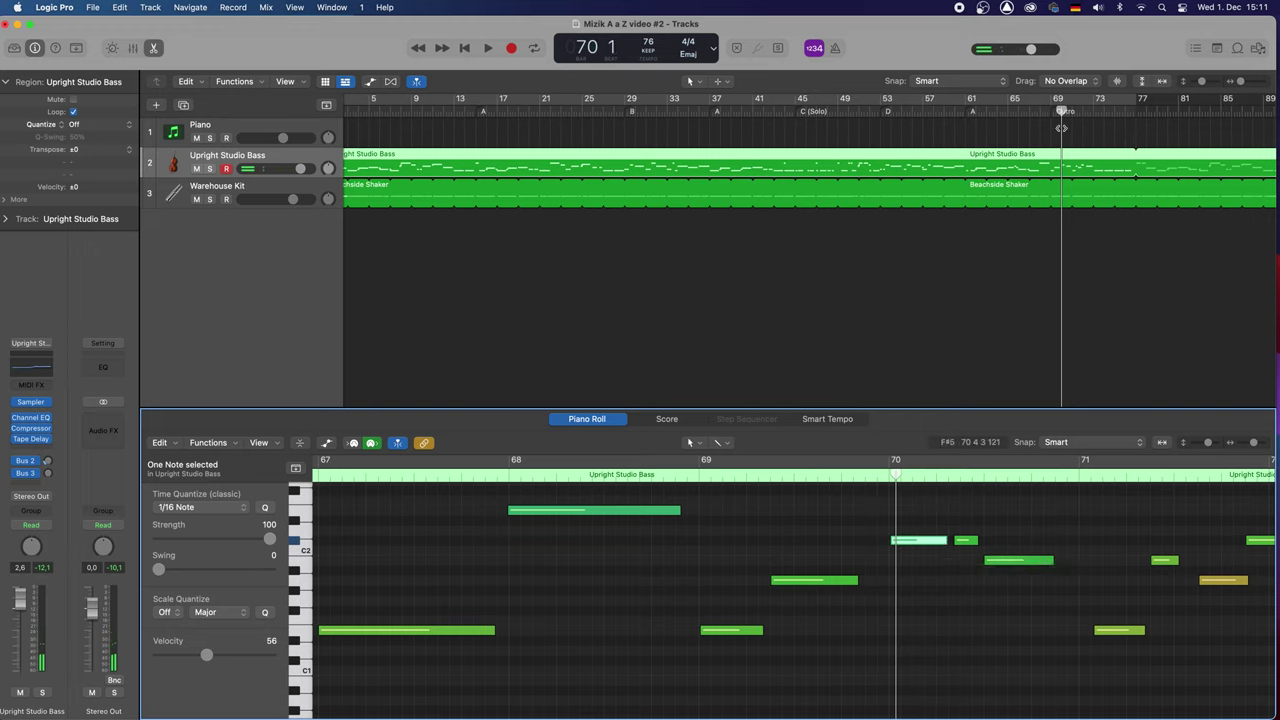
key("space")
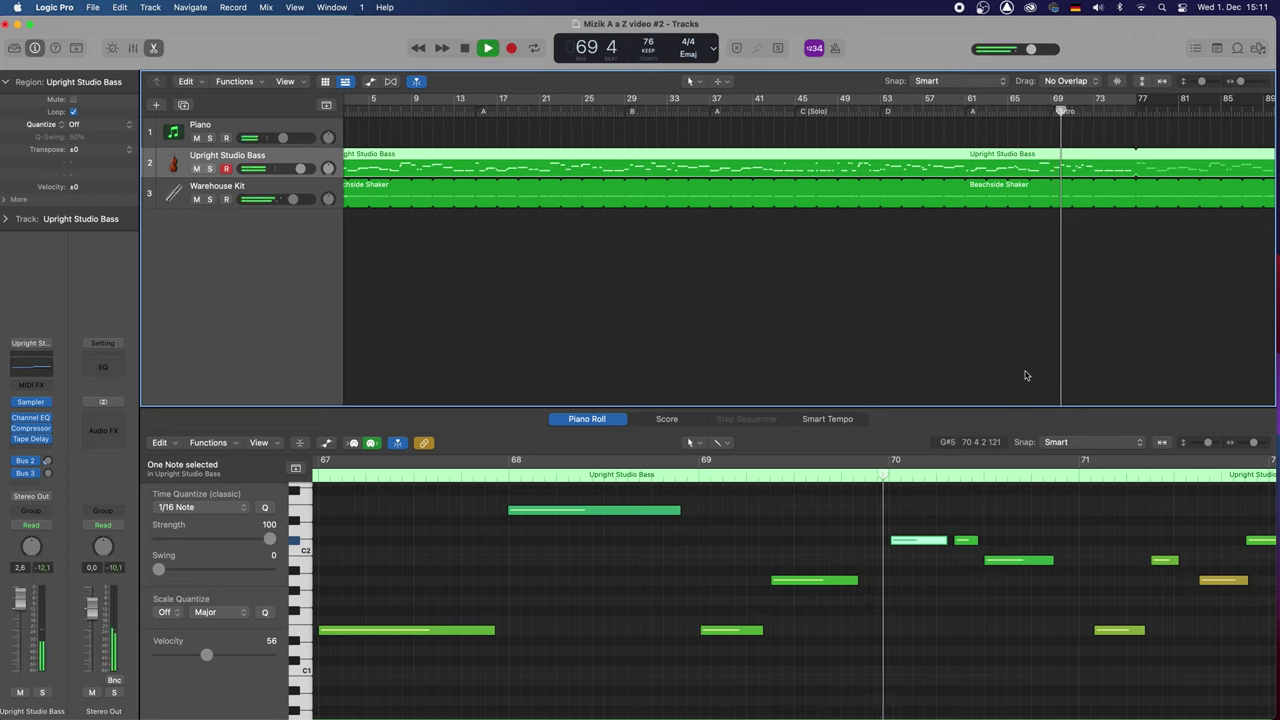
key("space")
Delete the first C#2 note of bar 70 and extend the next C#2 note back to the bar's start
left_click(934, 545)
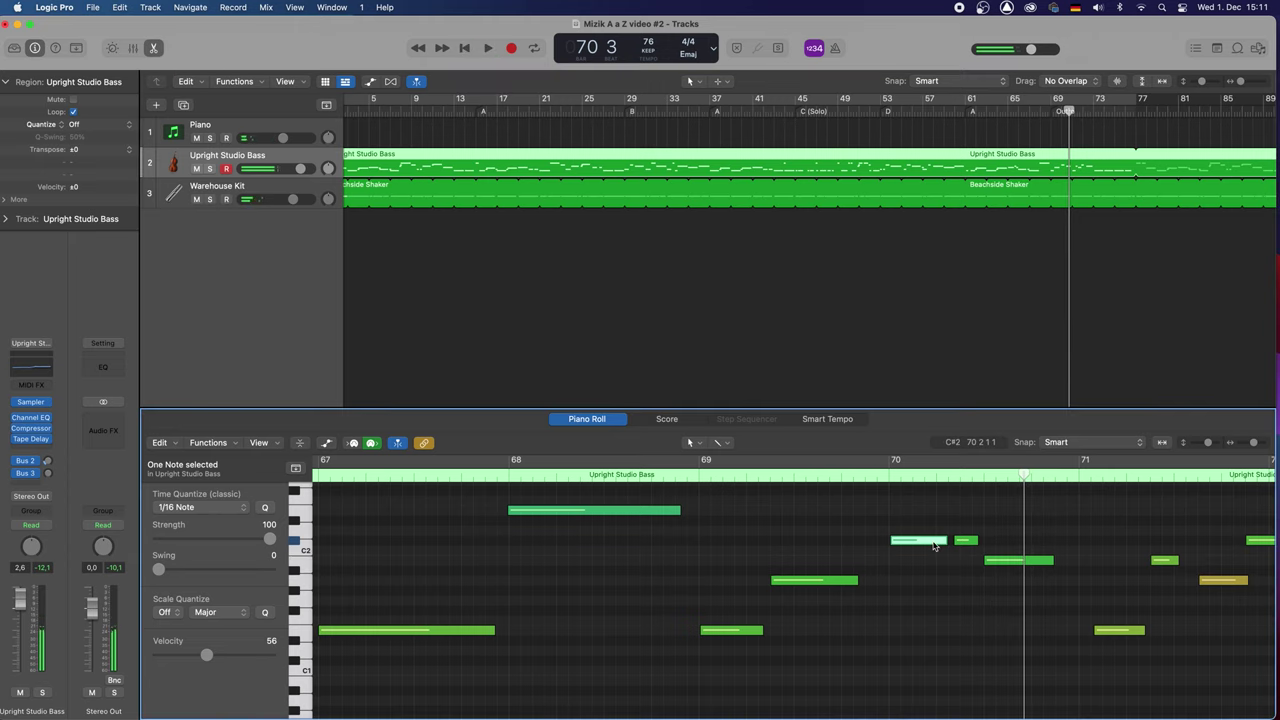
key("BackSpace")
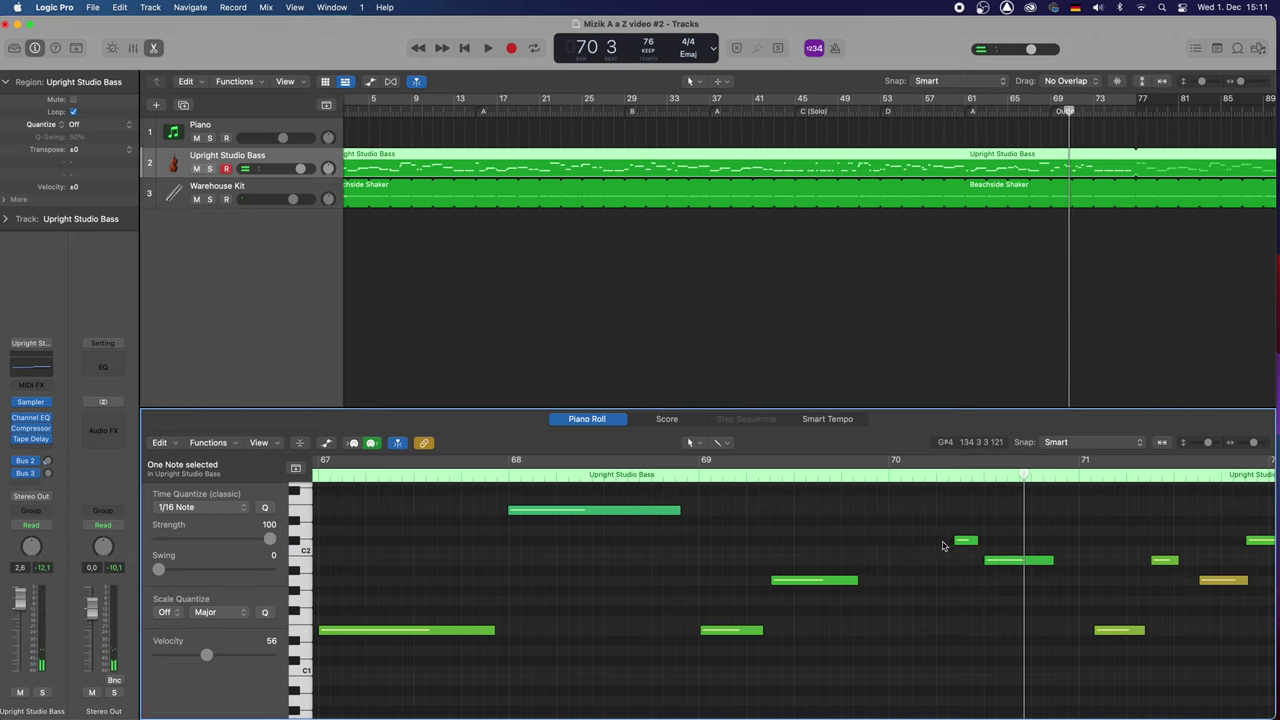
left_click_drag(957, 541, 893, 545)
Replay bar 70, shorten its C#2 note, and shift the following B1 note earlier
key("space")
key("space")
left_click_drag(1016, 561, 951, 545)
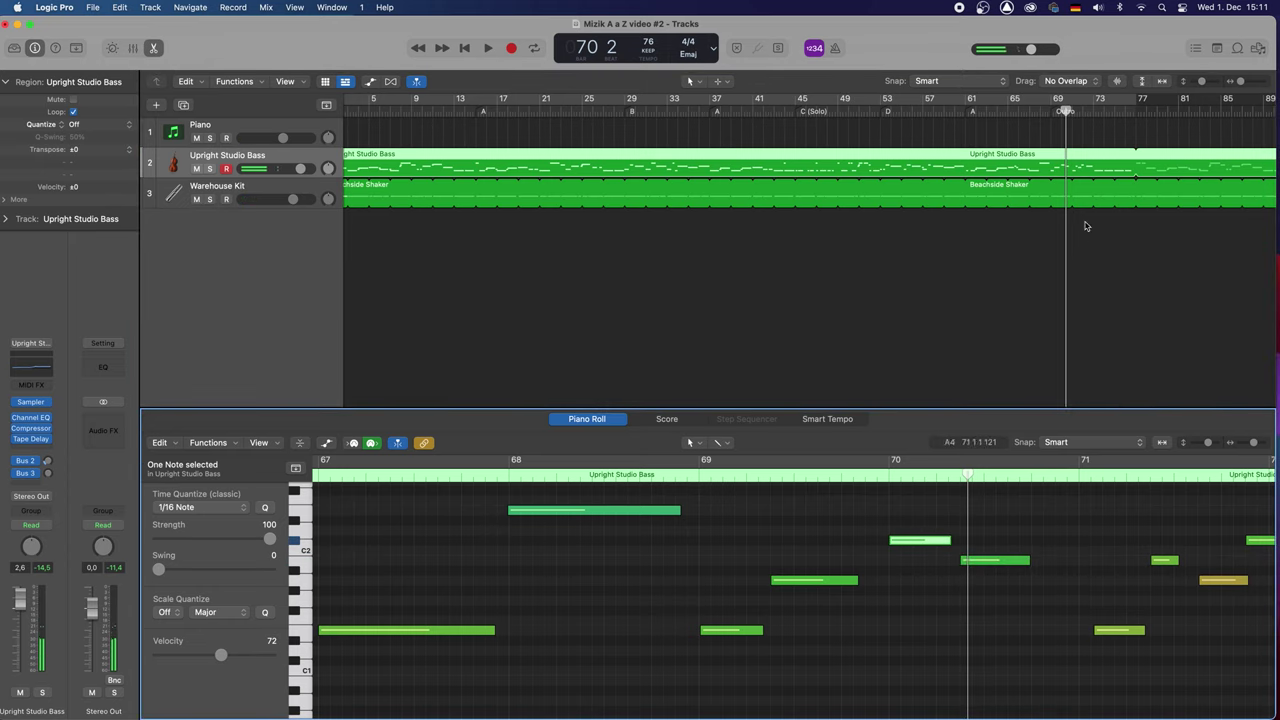
Replay from bar 70 and move bar 71's first E1 note earlier, onto the downbeat
left_click(1063, 111)
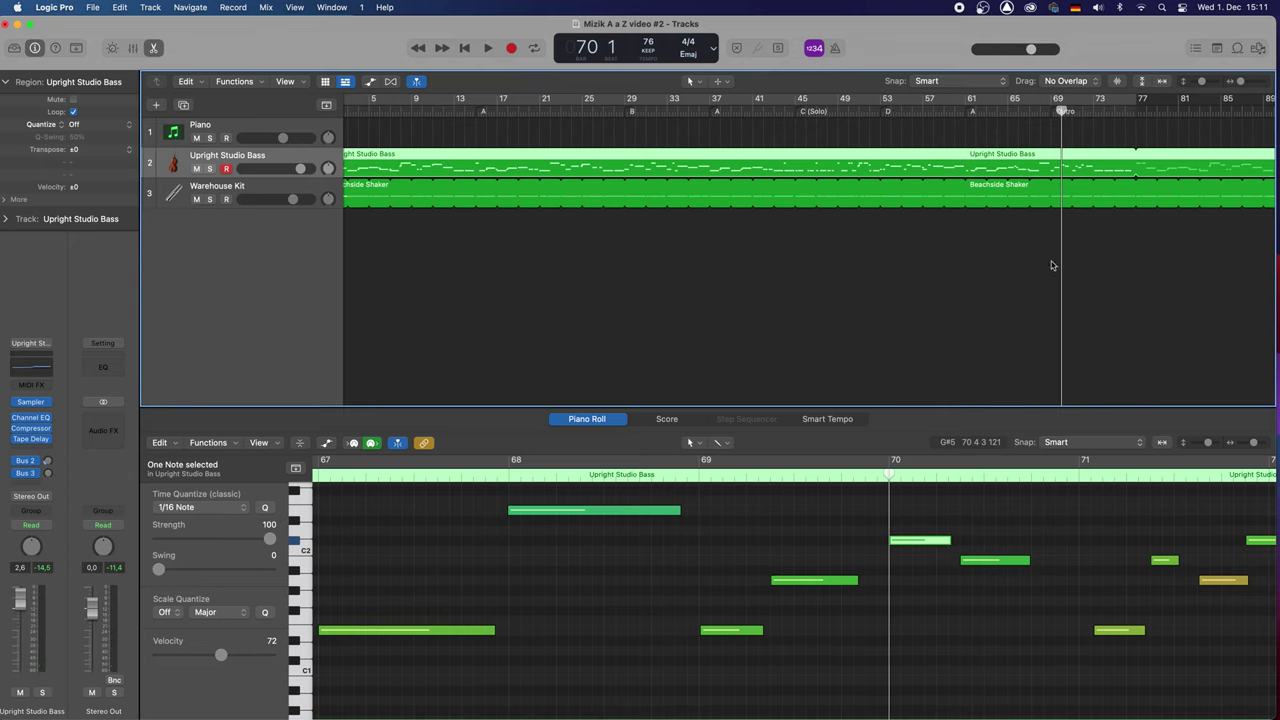
key("space")
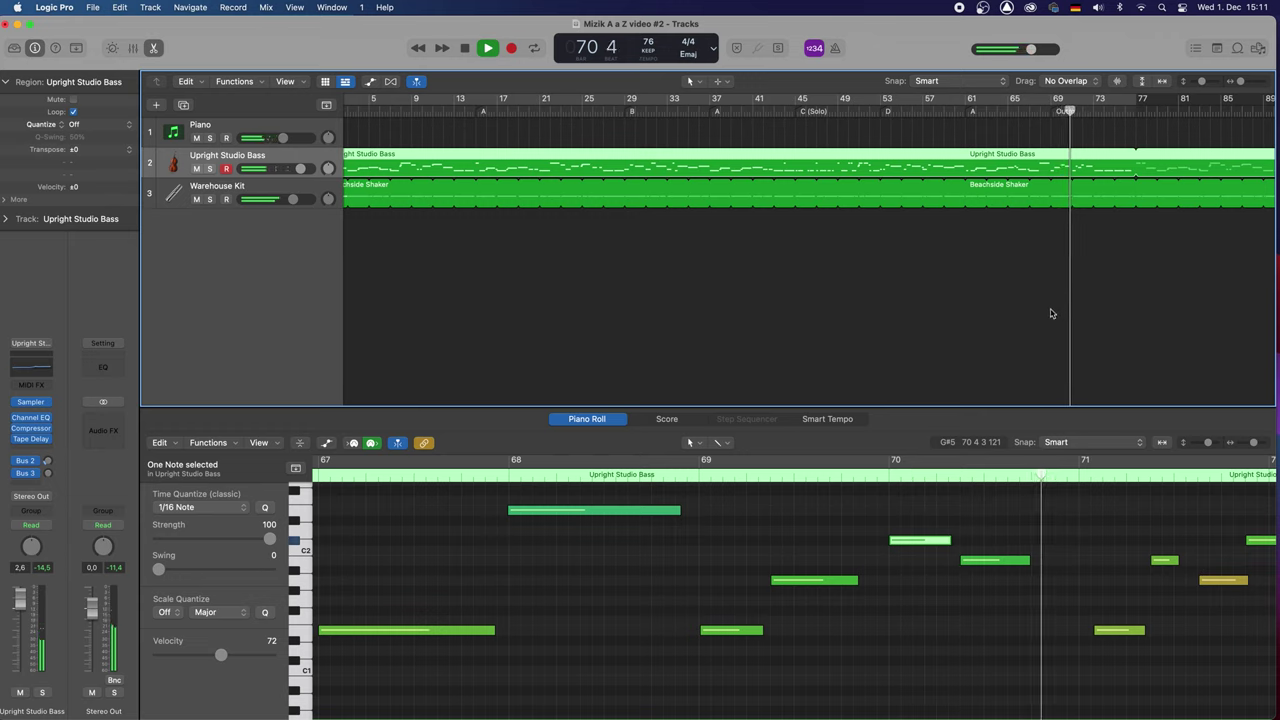
key("space")
left_click_drag(1122, 631, 1105, 635)
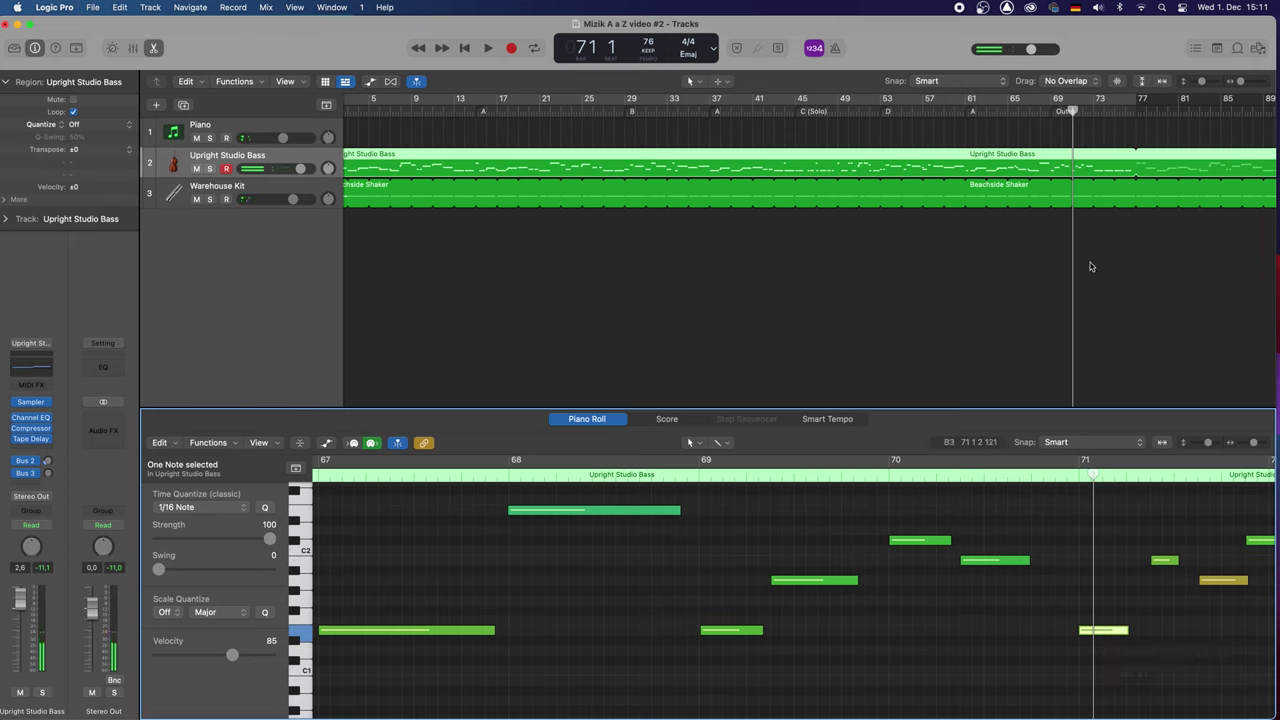
Listen to bar 71, extend its A1 note back to the start of the B1 note, and delete that B1 note
key("Tab")
key("space")
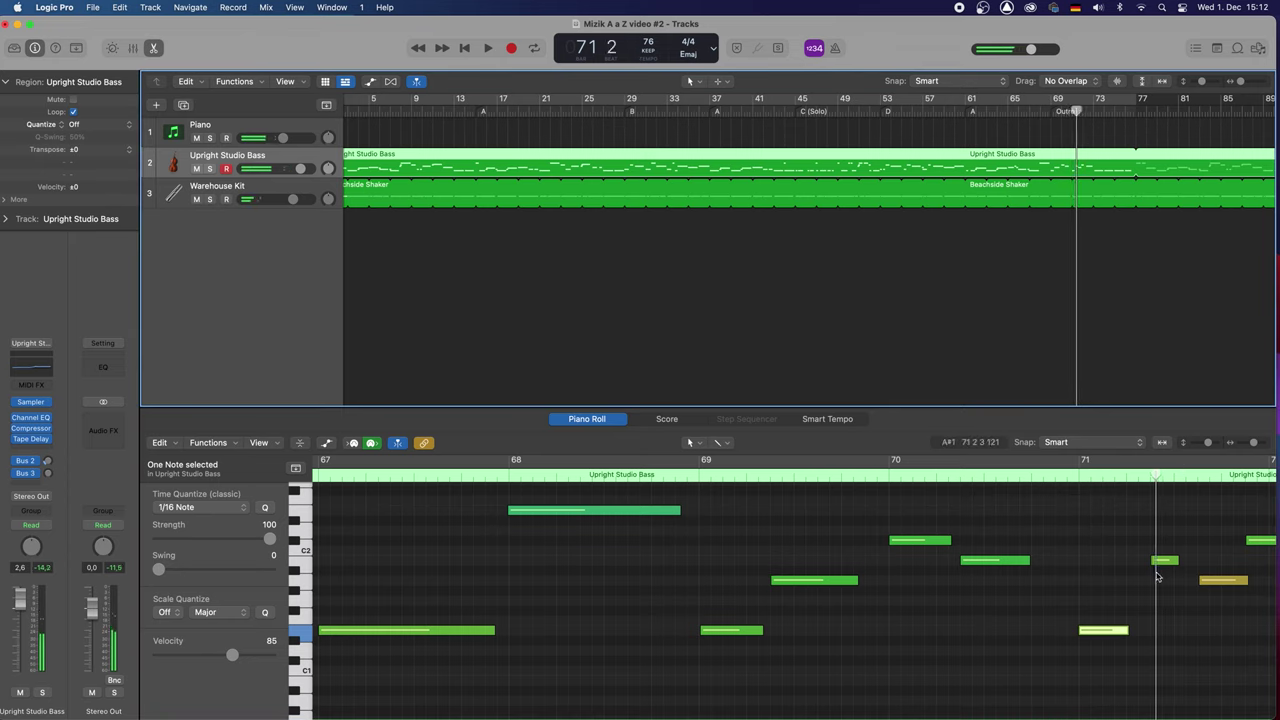
left_click(1206, 583)
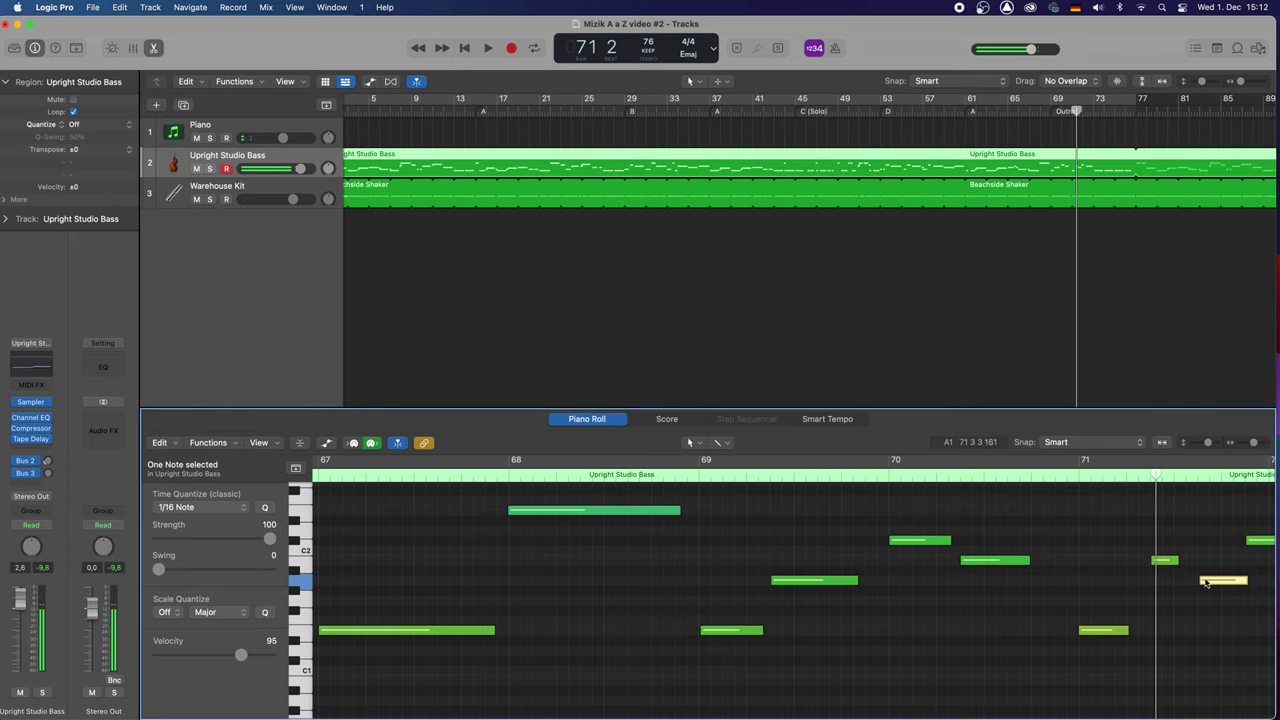
left_click_drag(1201, 580, 1153, 580)
left_click(1162, 561)
key("Delete")
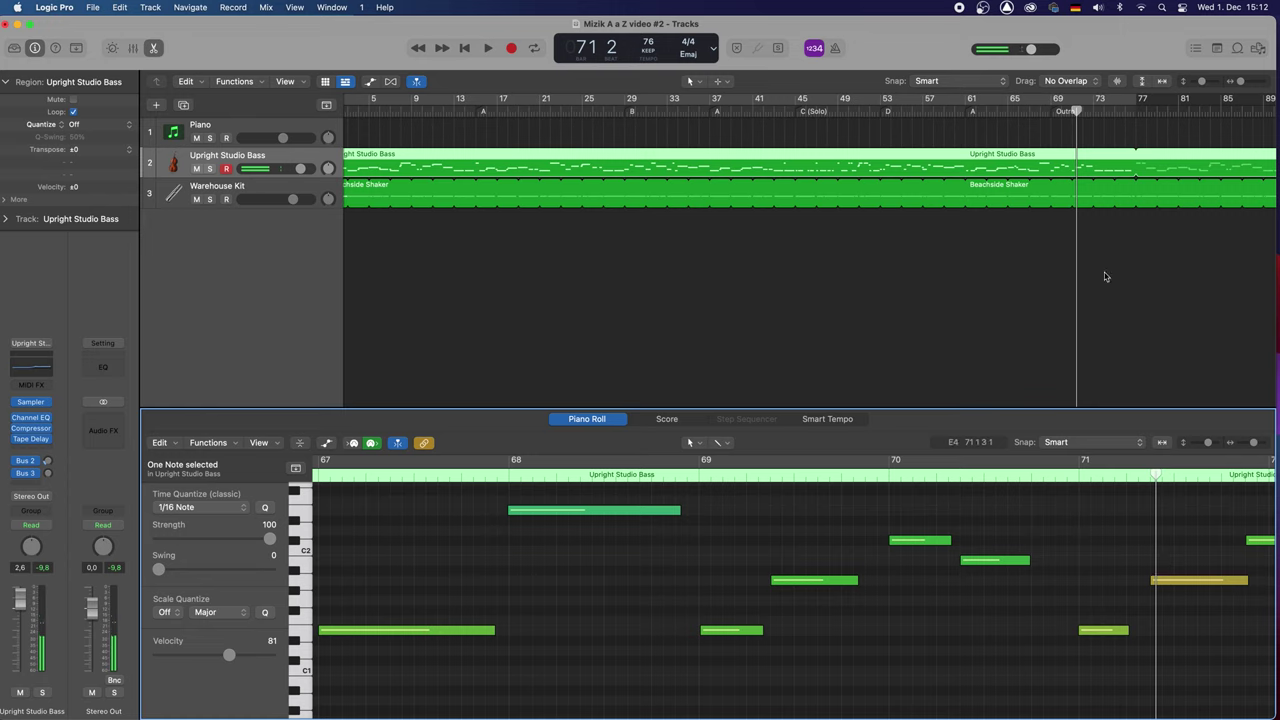
Replay from bar 71, remove the short C#2 note in bar 72, and shift the preceding C#2 note onto bar 72's downbeat
left_click(1075, 112)
key("space")
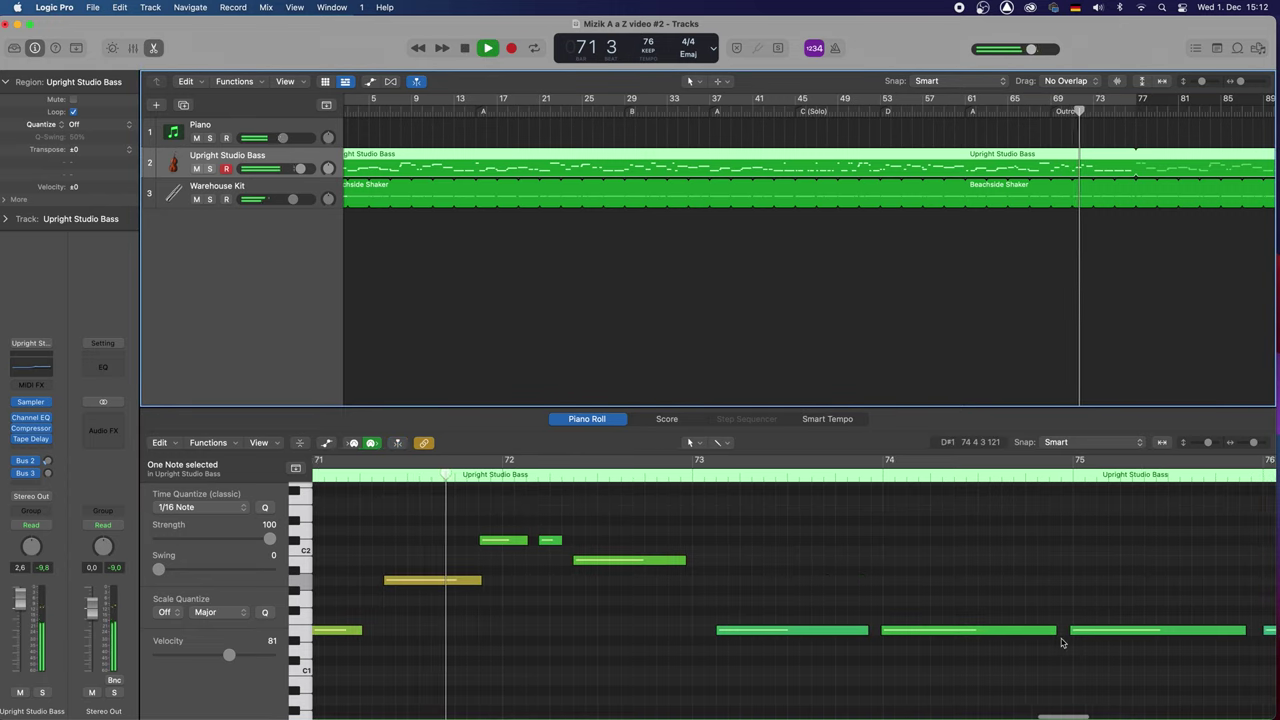
key("space")
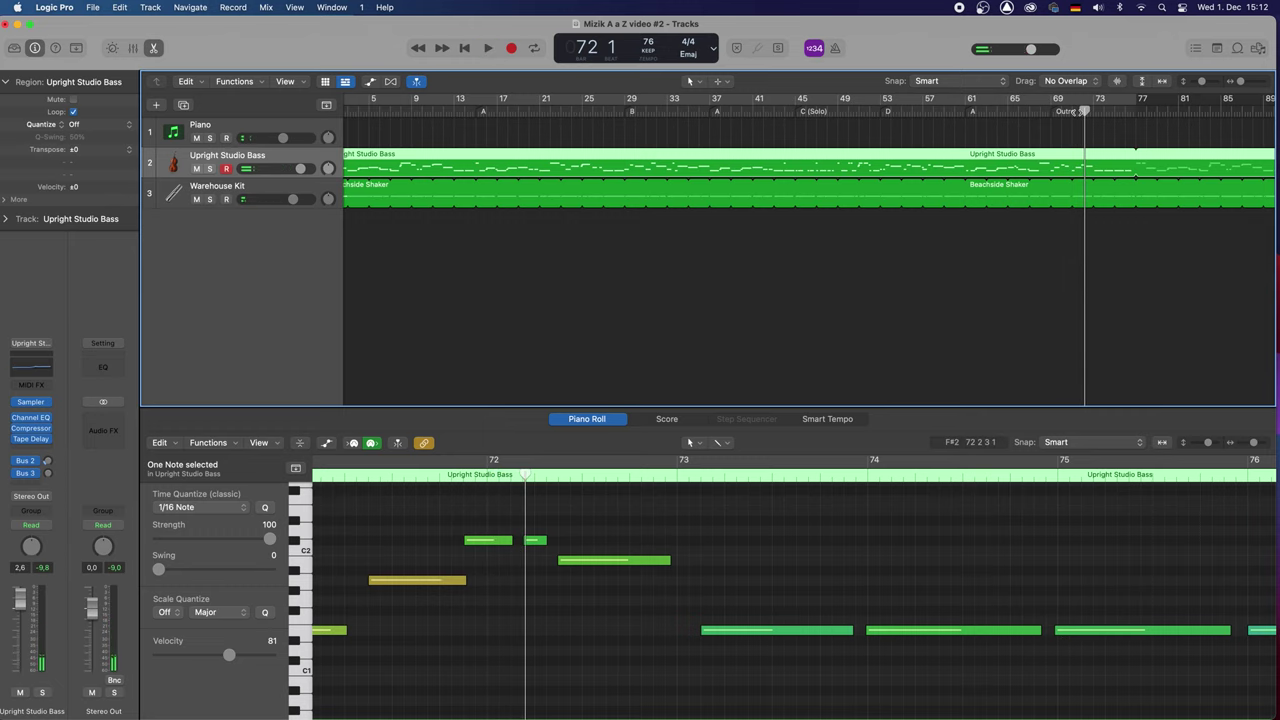
left_click(1073, 113)
key("space")
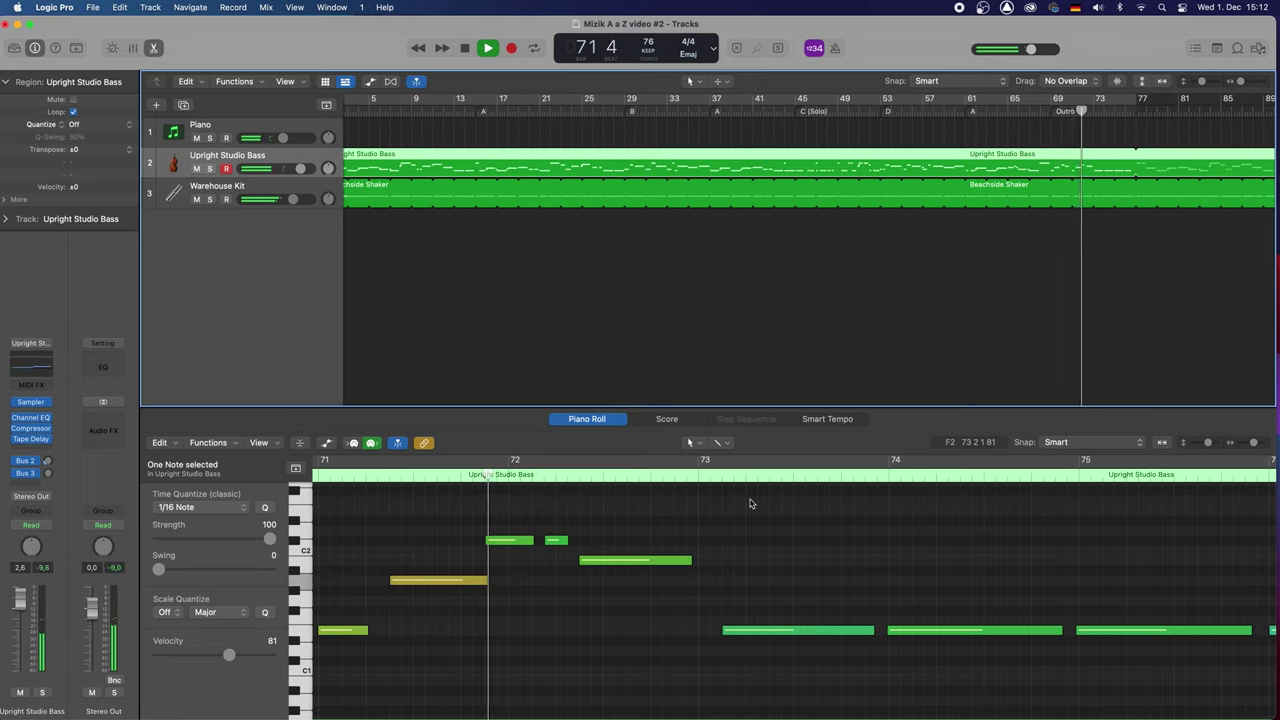
key("space")
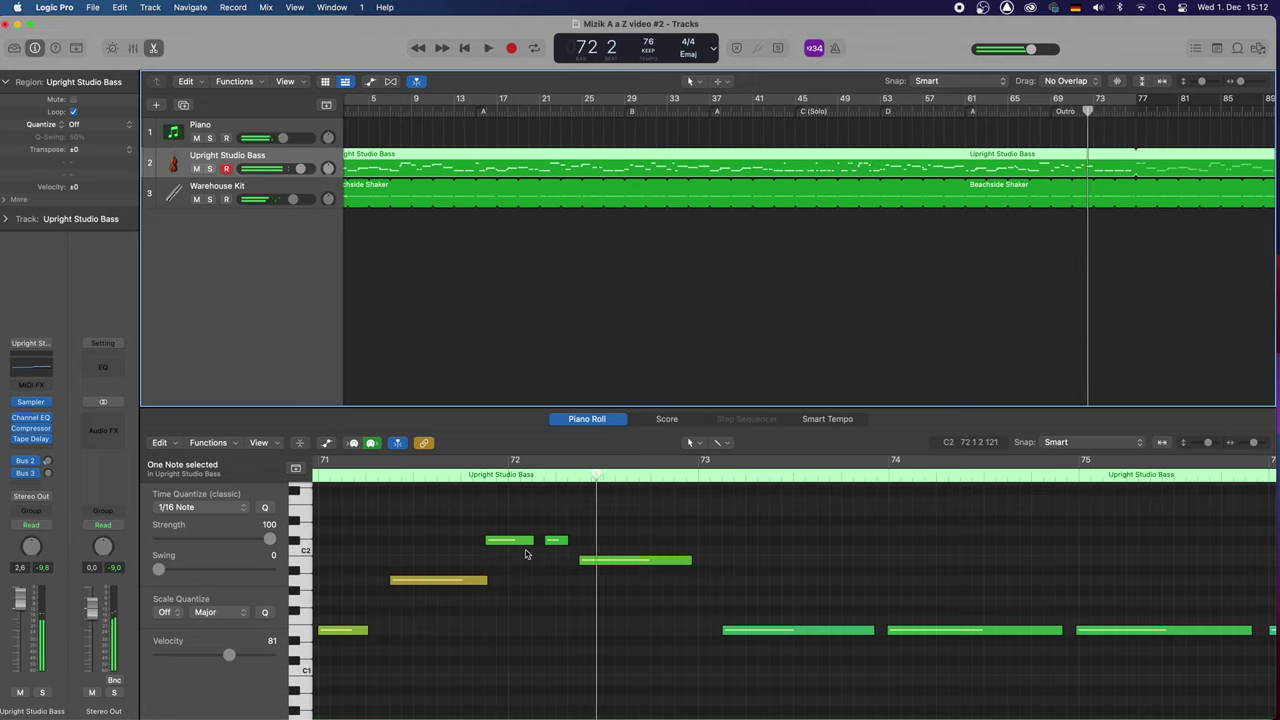
left_click(555, 541)
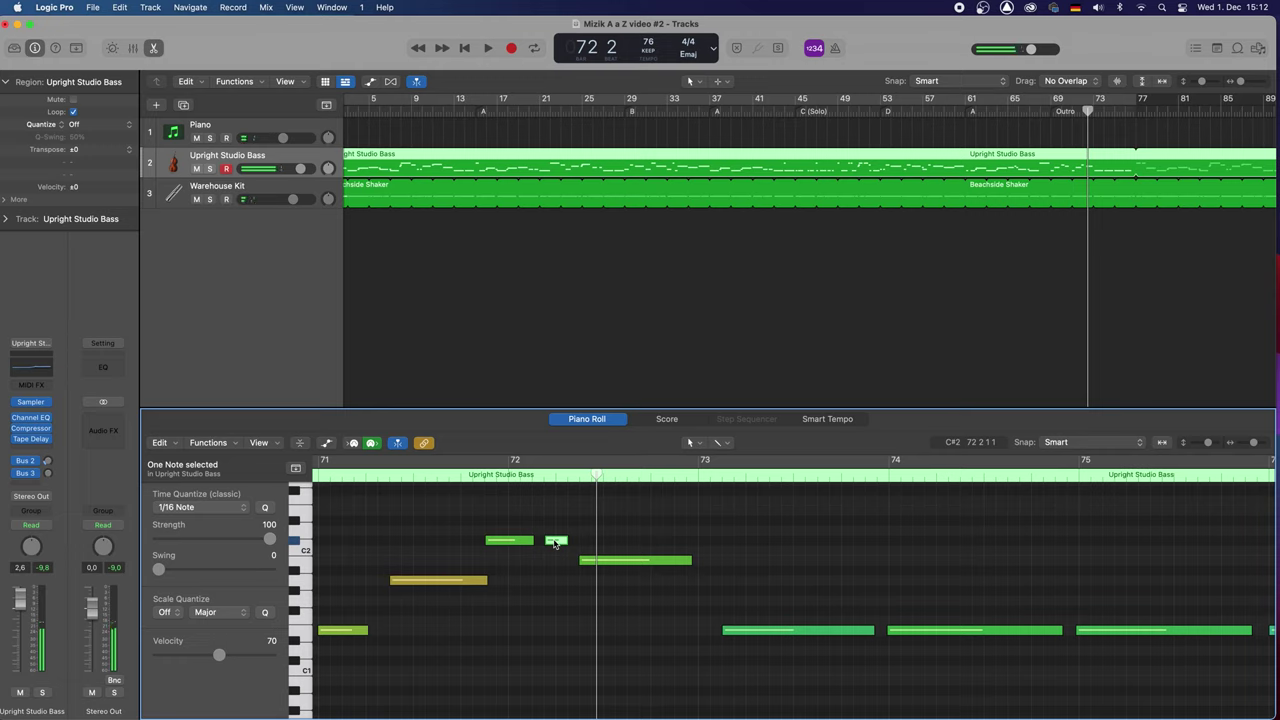
left_click_drag(510, 543, 534, 543)
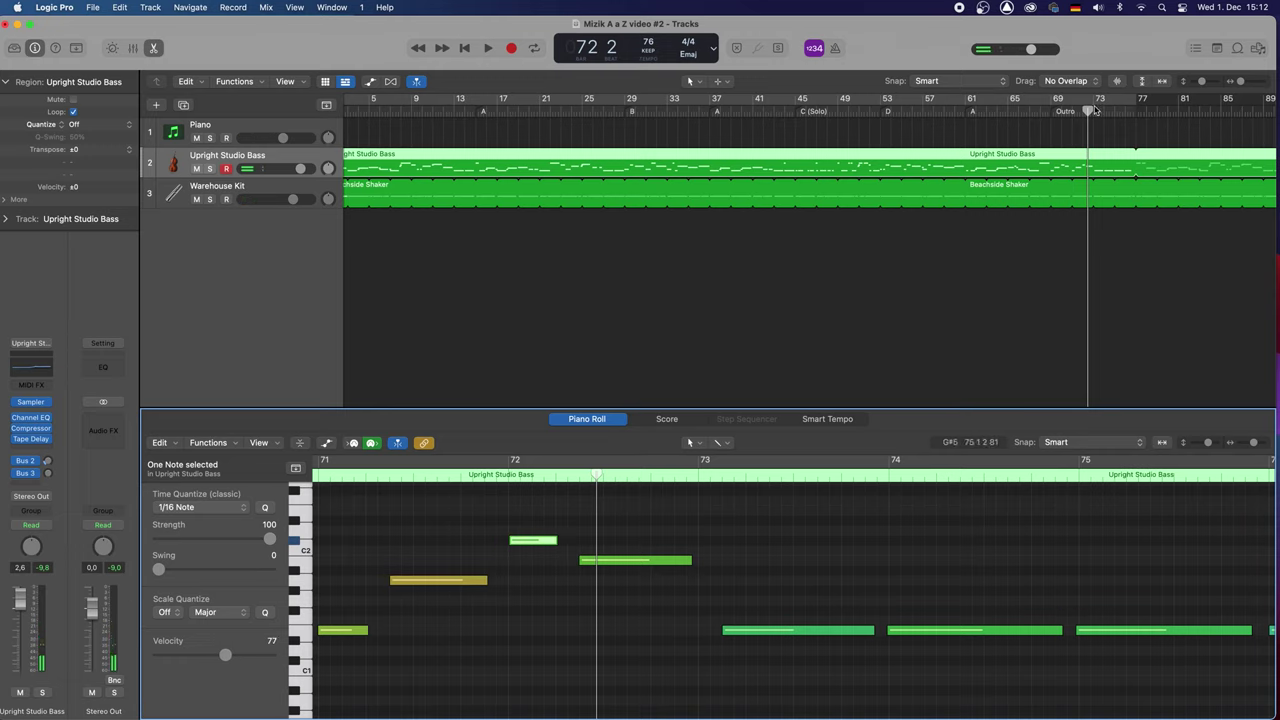
Listen to bar 72 and shift the three long E1 notes earlier together so the first starts on bar 73's downbeat
key("space")
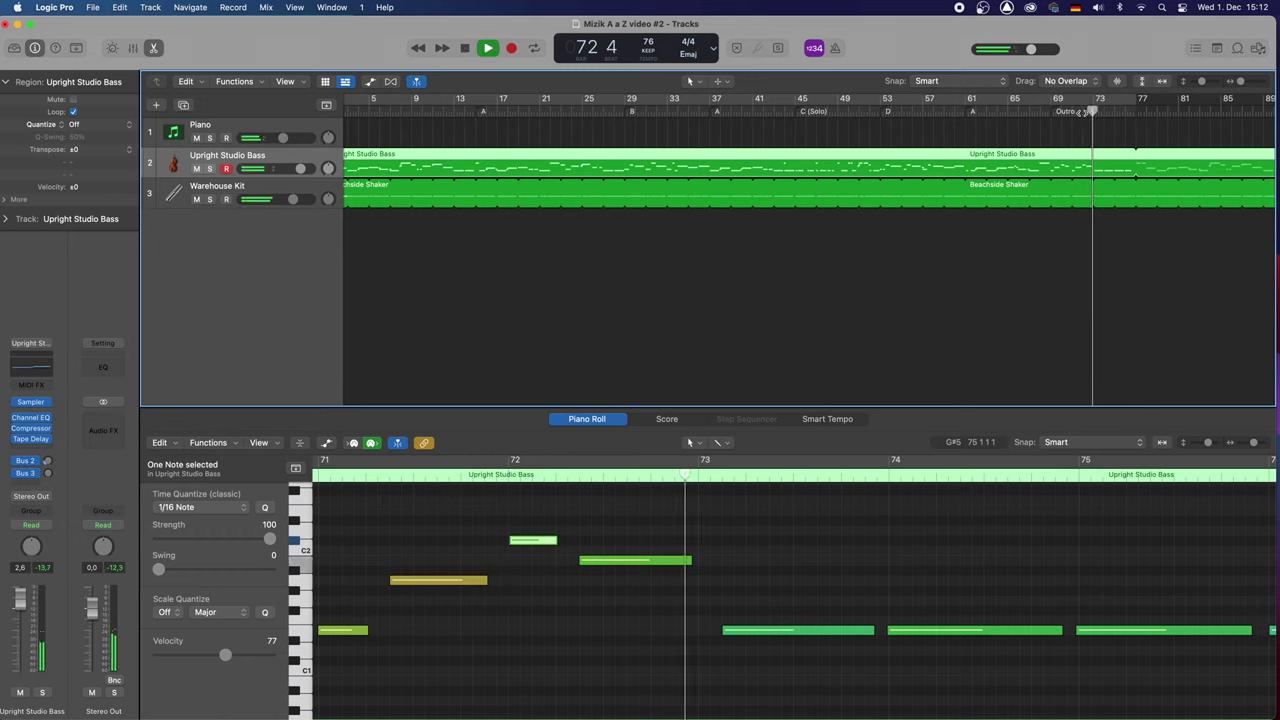
key("space")
left_click_drag(855, 580, 1080, 690)
left_click_drag(826, 619, 802, 622)
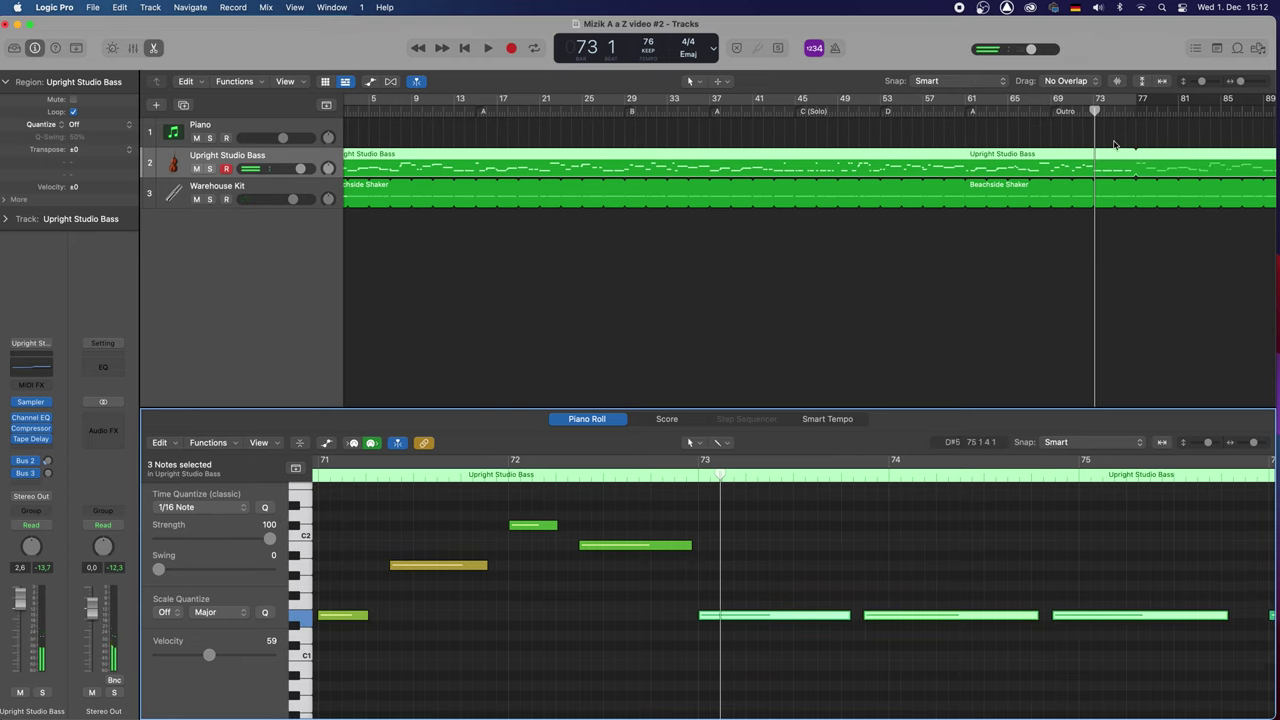
Replay from bar 72 and move the second long E1 note later, onto bar 74's downbeat
left_click(1083, 112)
key("space")
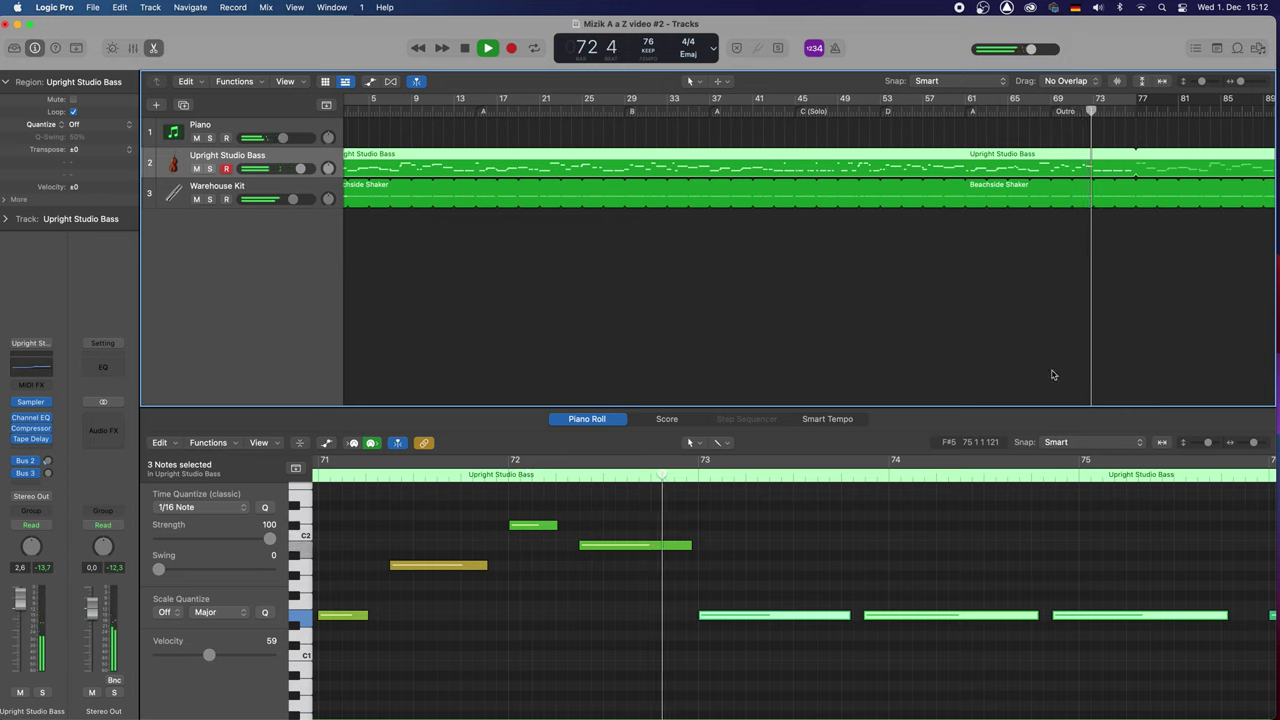
mouse_move(1039, 449)
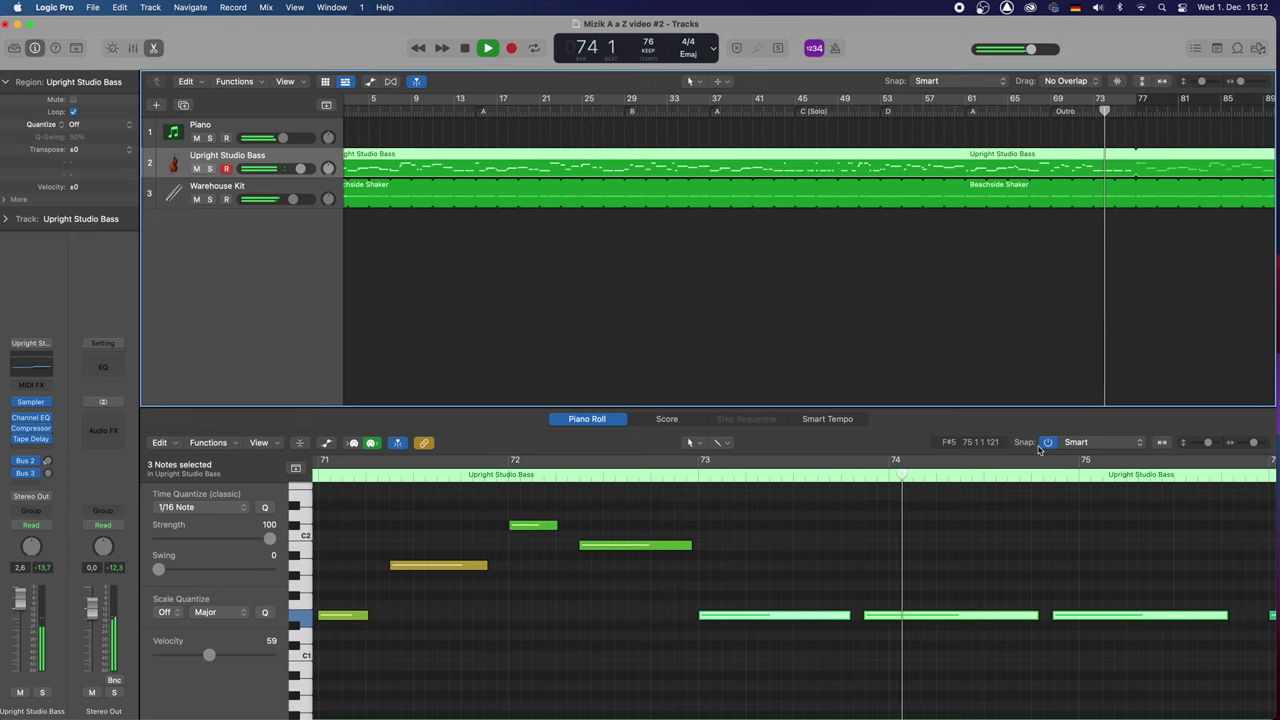
key("space")
left_click(923, 590)
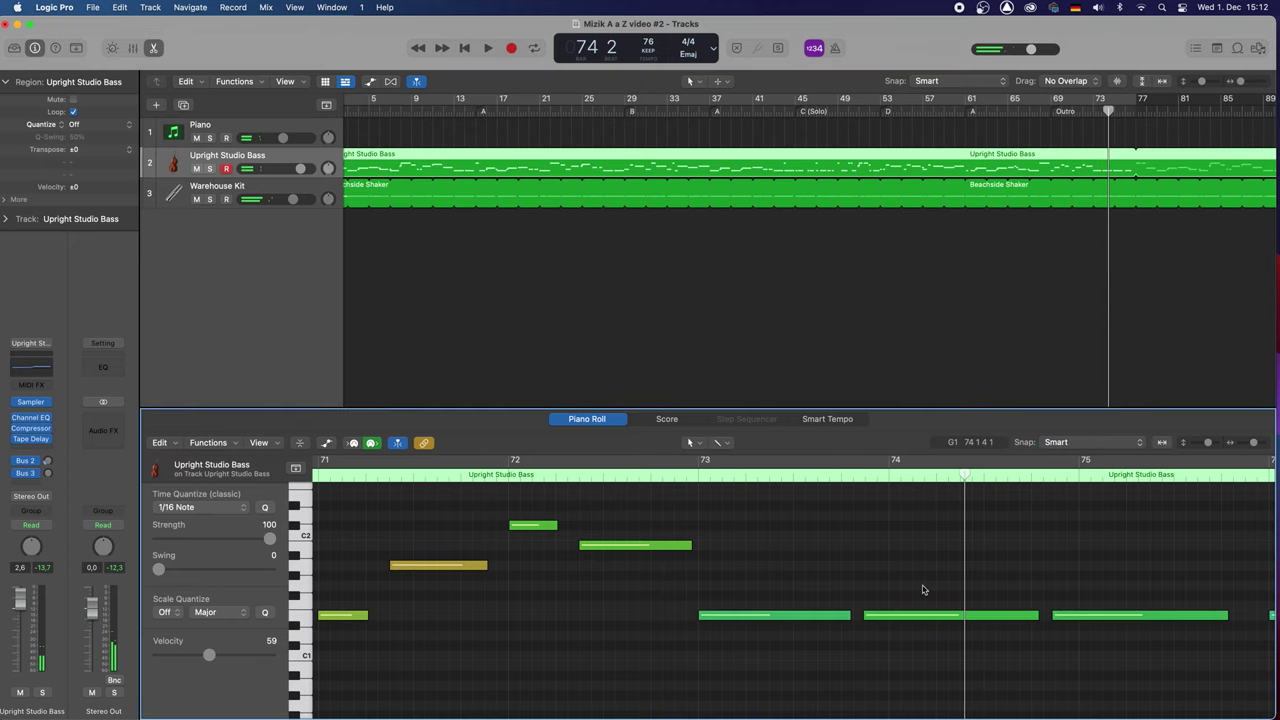
left_click_drag(918, 617, 942, 617)
Replay from bar 74 and delete the long E1 note that overlaps into bar 75
key("space")
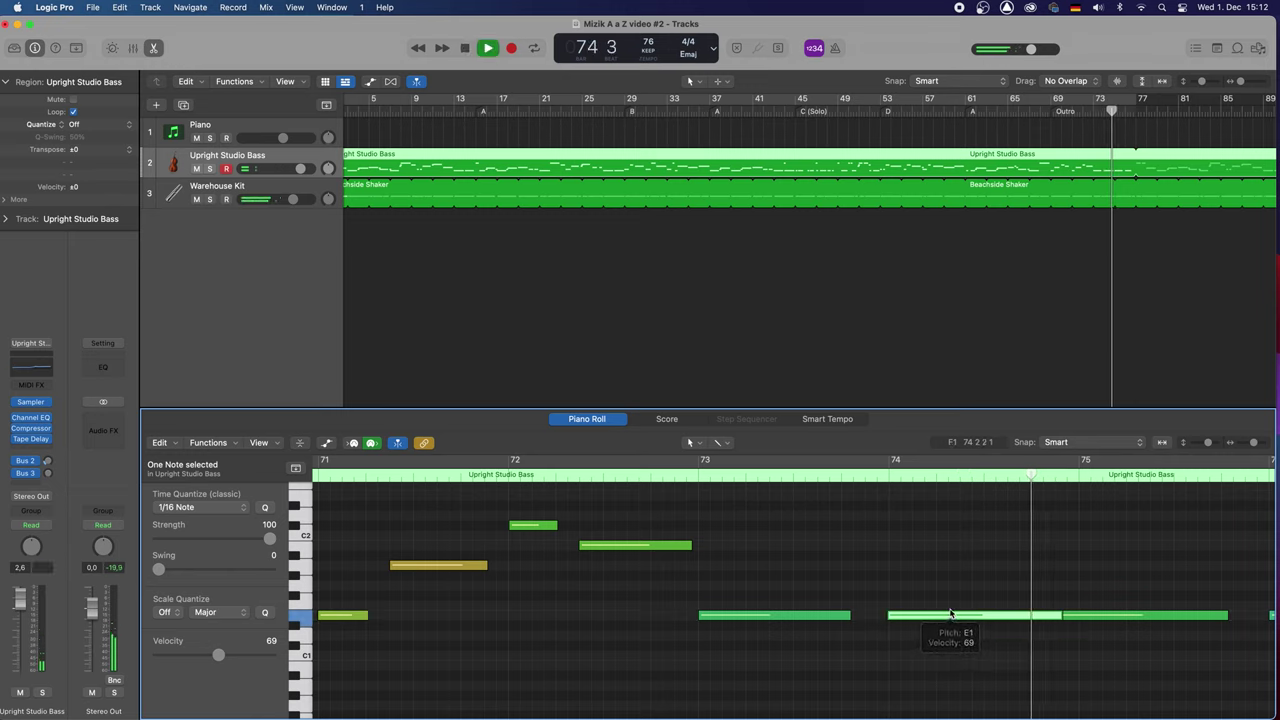
key("space")
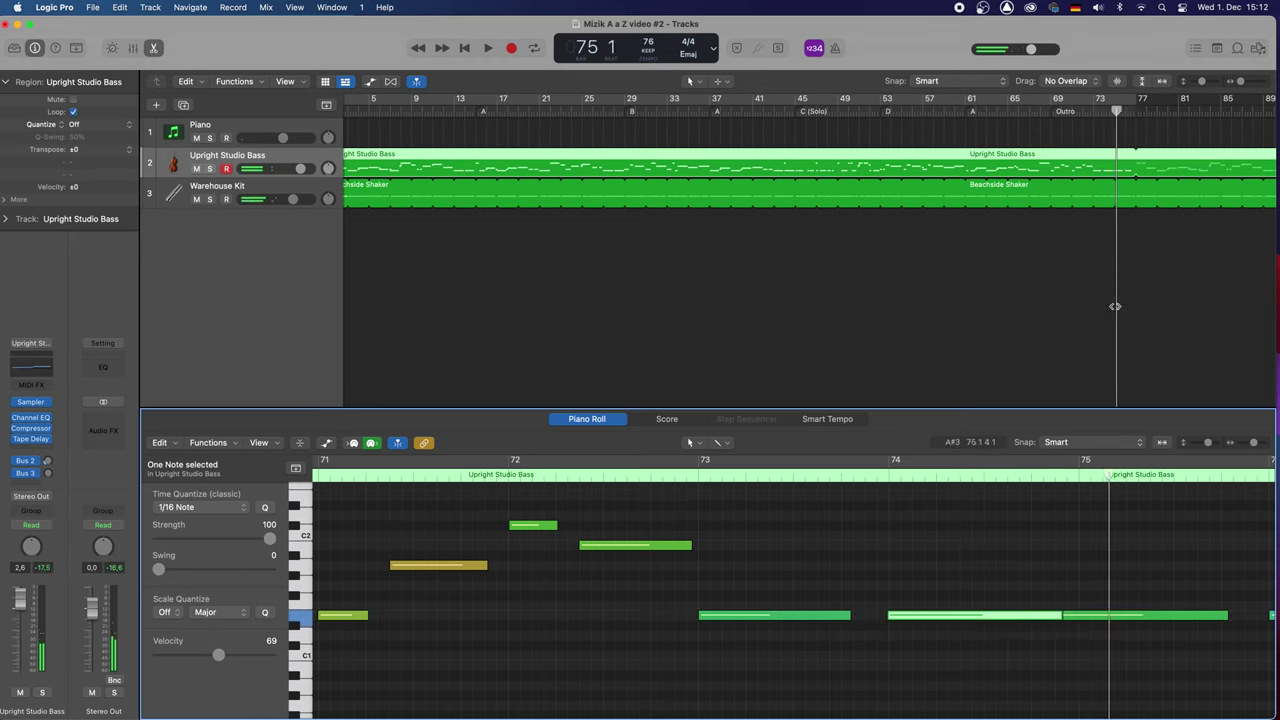
key("comma")
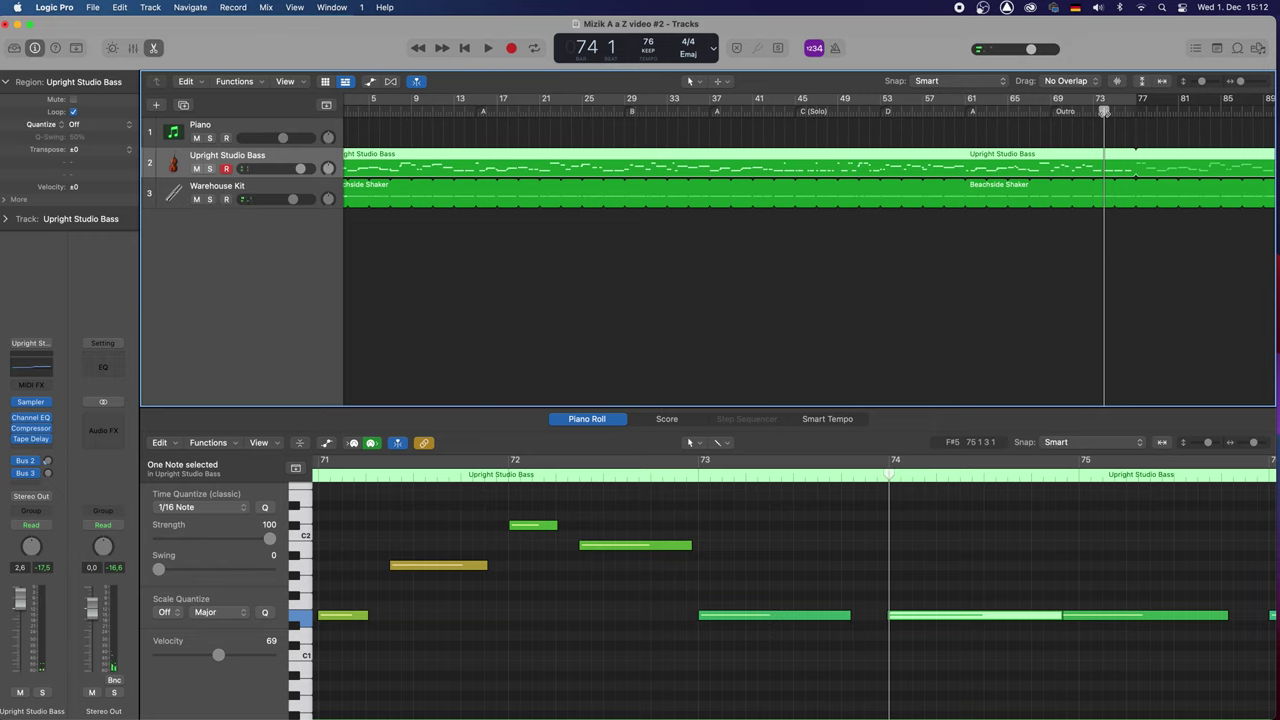
key("comma")
key("space")
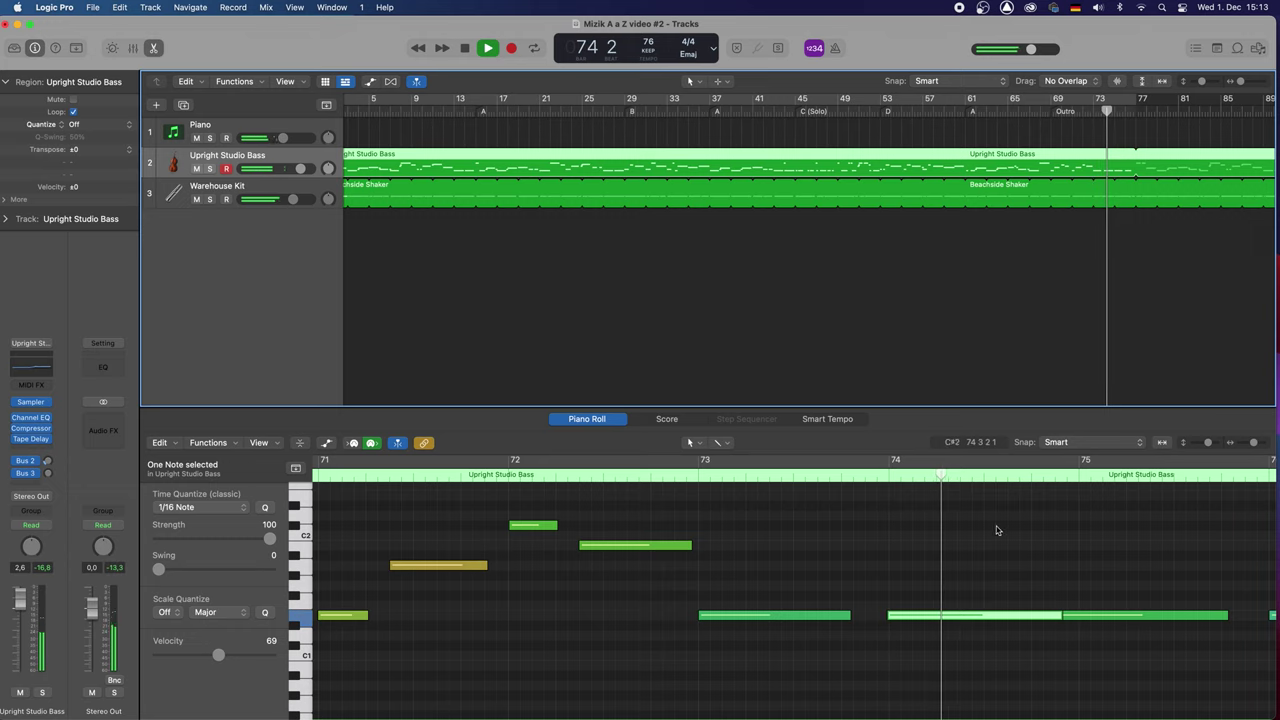
left_click(1103, 616)
key("Delete")
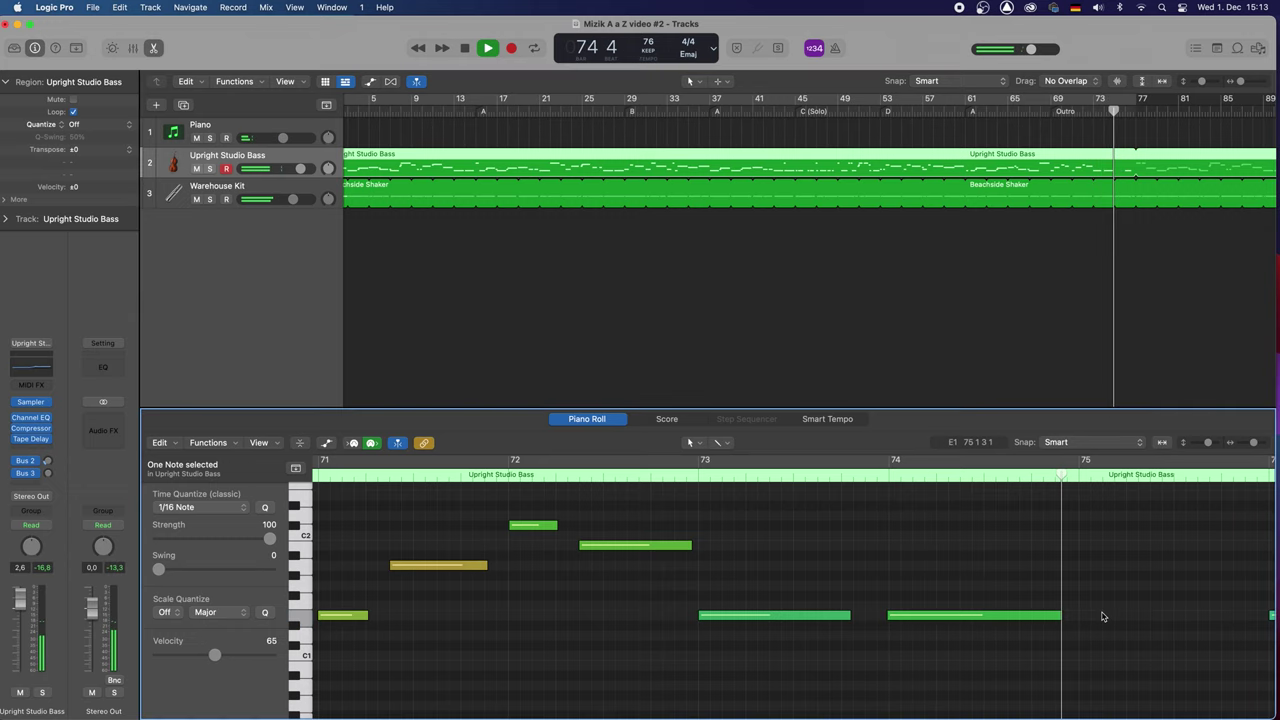
key("space")
Delete the remaining E1 note in bar 76
scroll(1053, 597, "right", 2)
scroll(1055, 597, "right", 2)
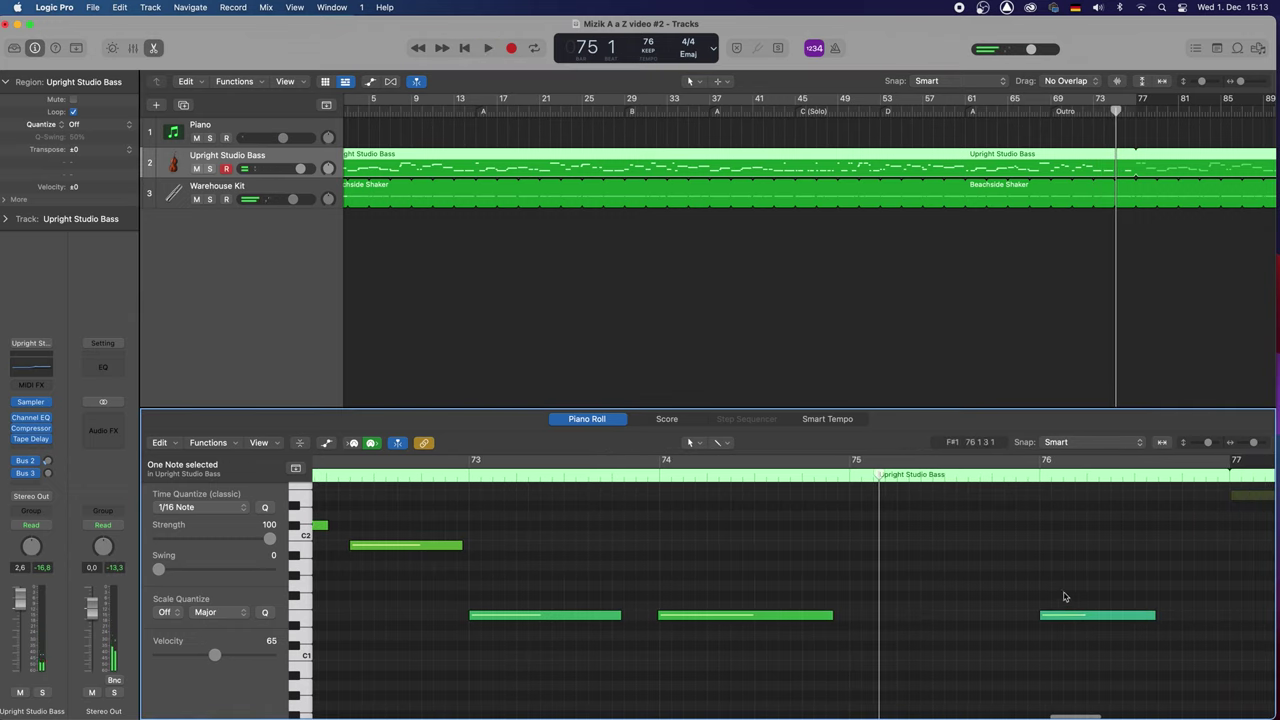
left_click(1084, 615)
key("Delete")
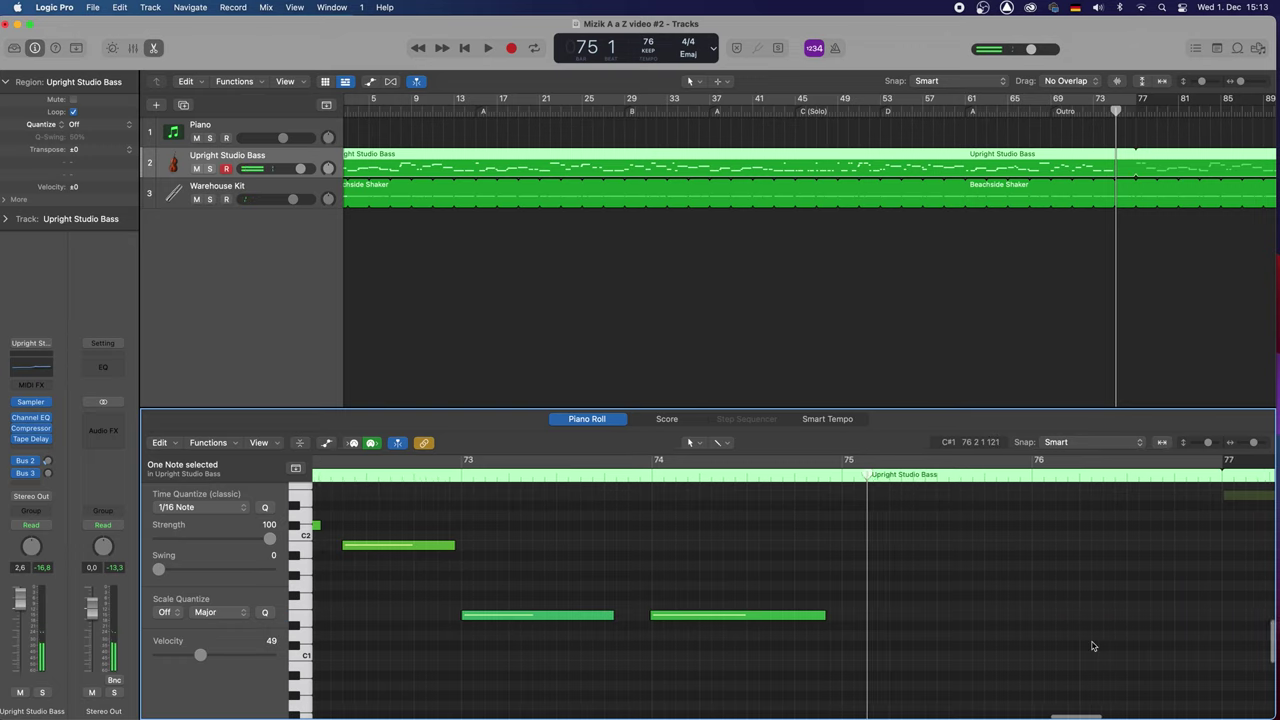
scroll(1093, 646, "right", 4)
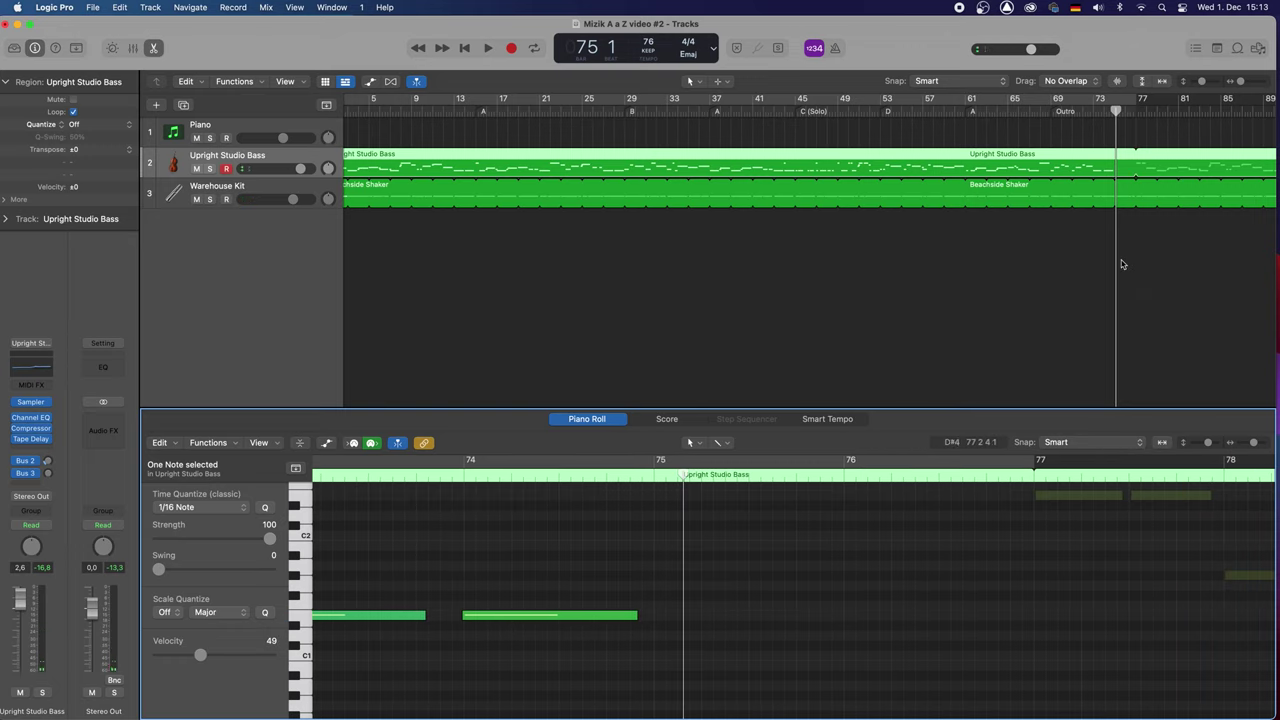
End the bass and shaker loops at bar 77 and save the project
key("e")
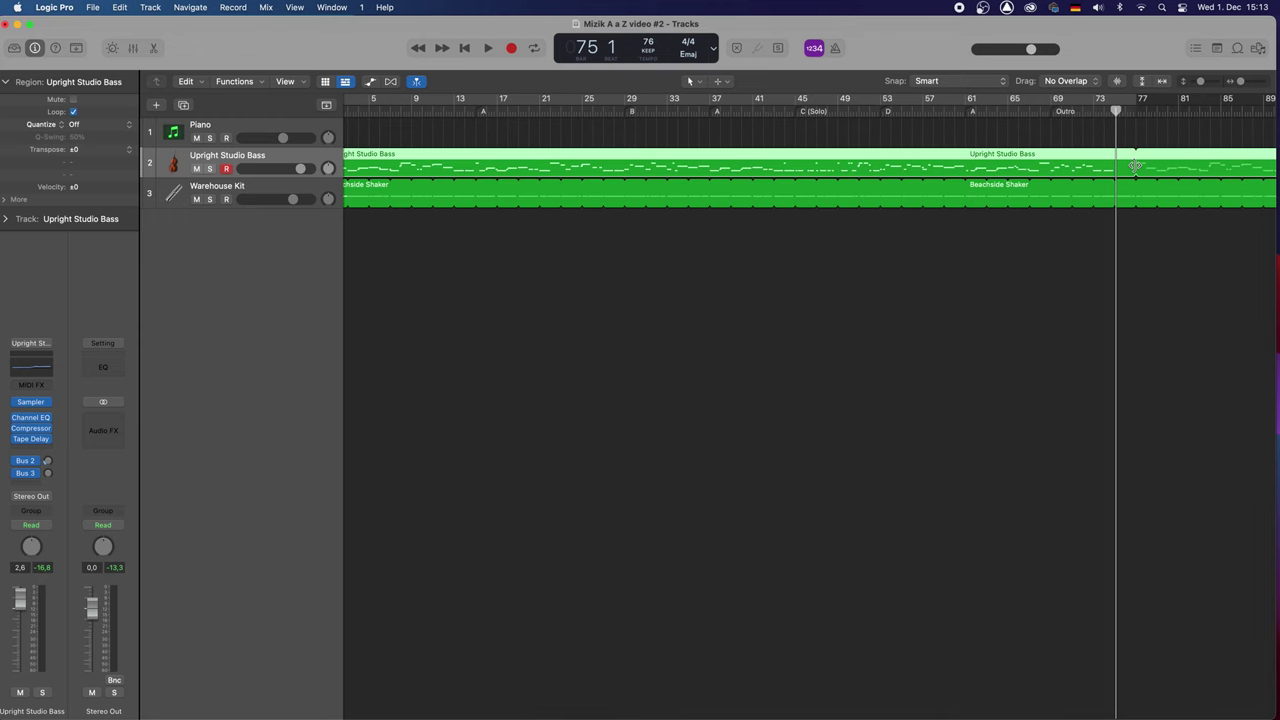
key("e")
left_click_drag(1142, 152, 1138, 193)
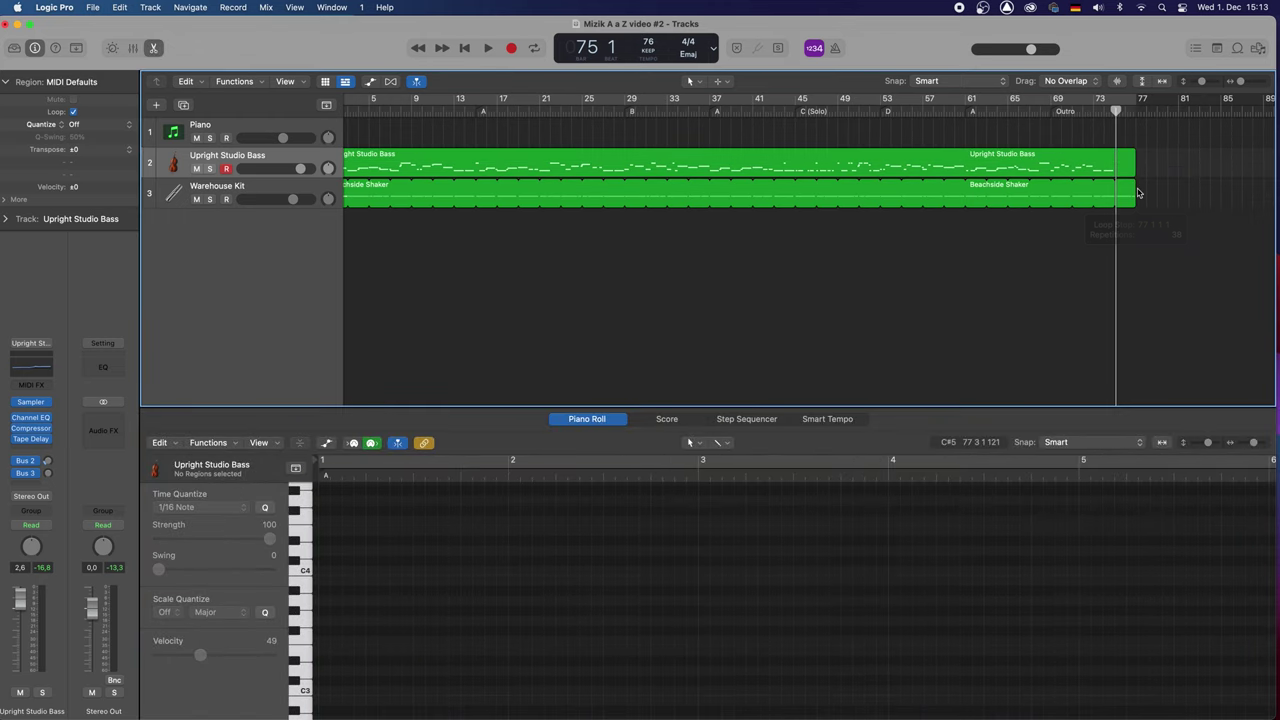
key("super+s")
Select all notes in the Upright Studio Bass region and quantize them to 1/16 notes
left_click(801, 162)
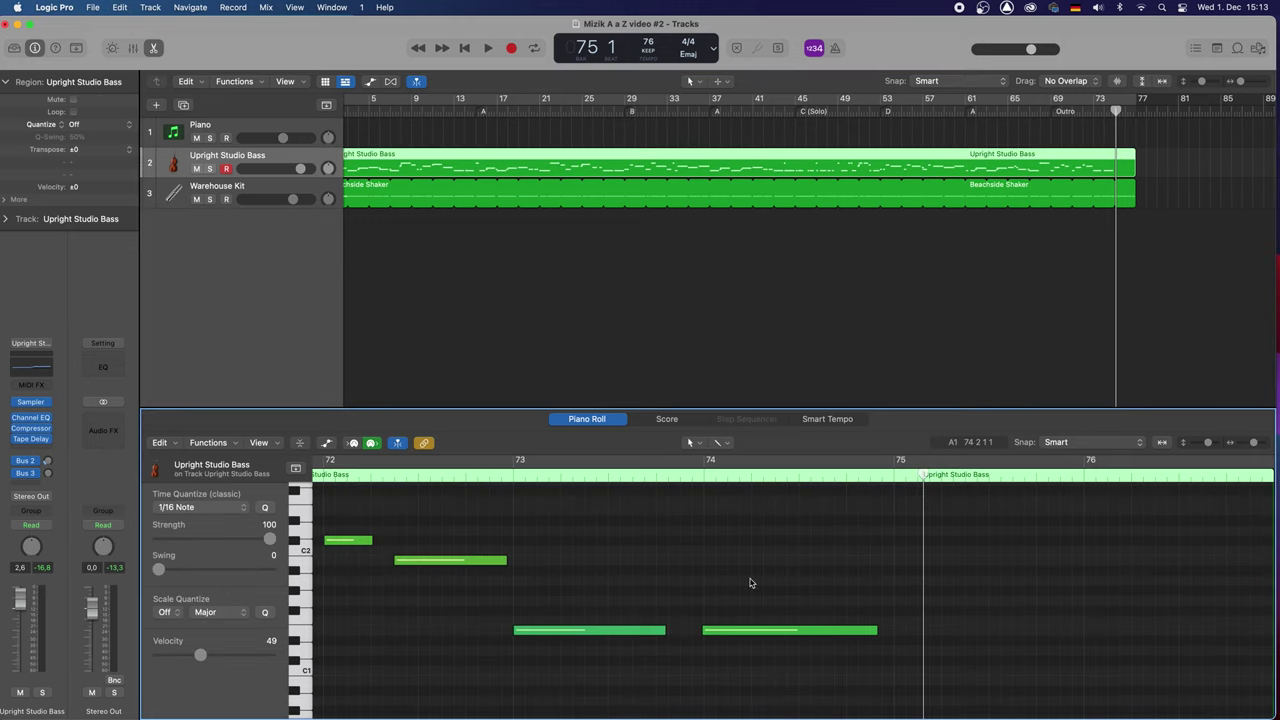
scroll(750, 583, "left", 5)
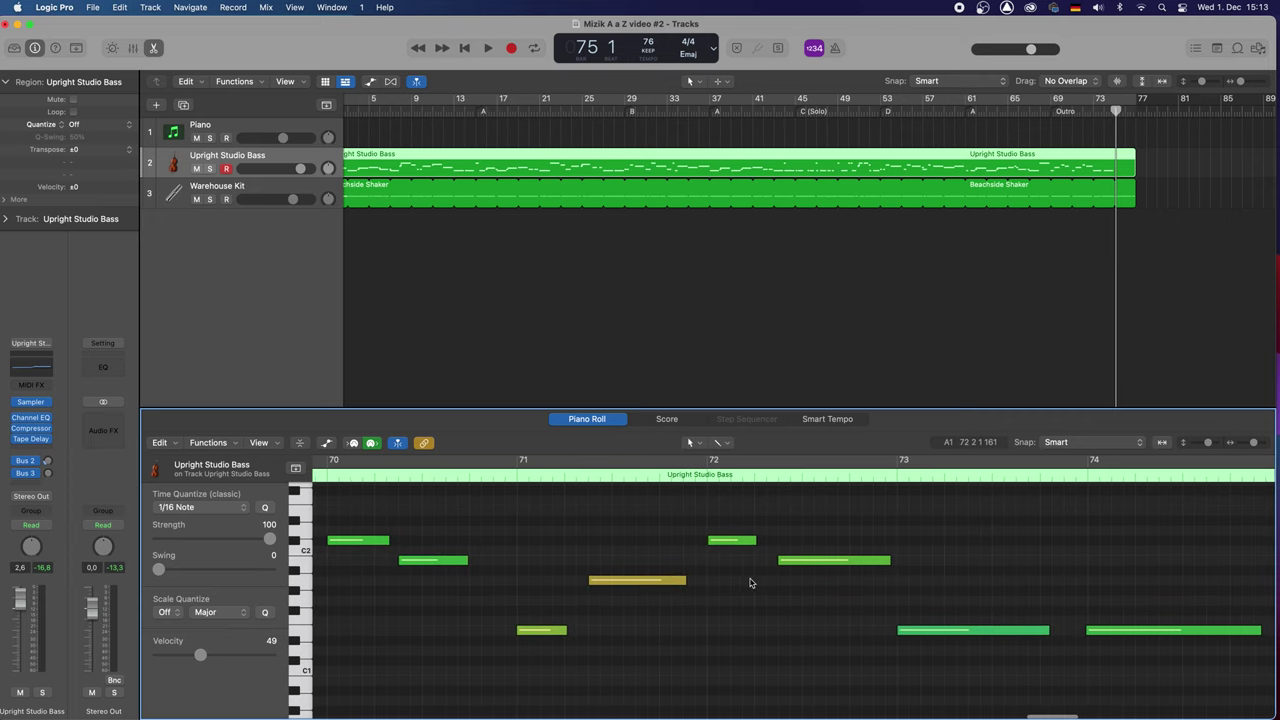
key("z")
scroll(750, 583, "up", 3)
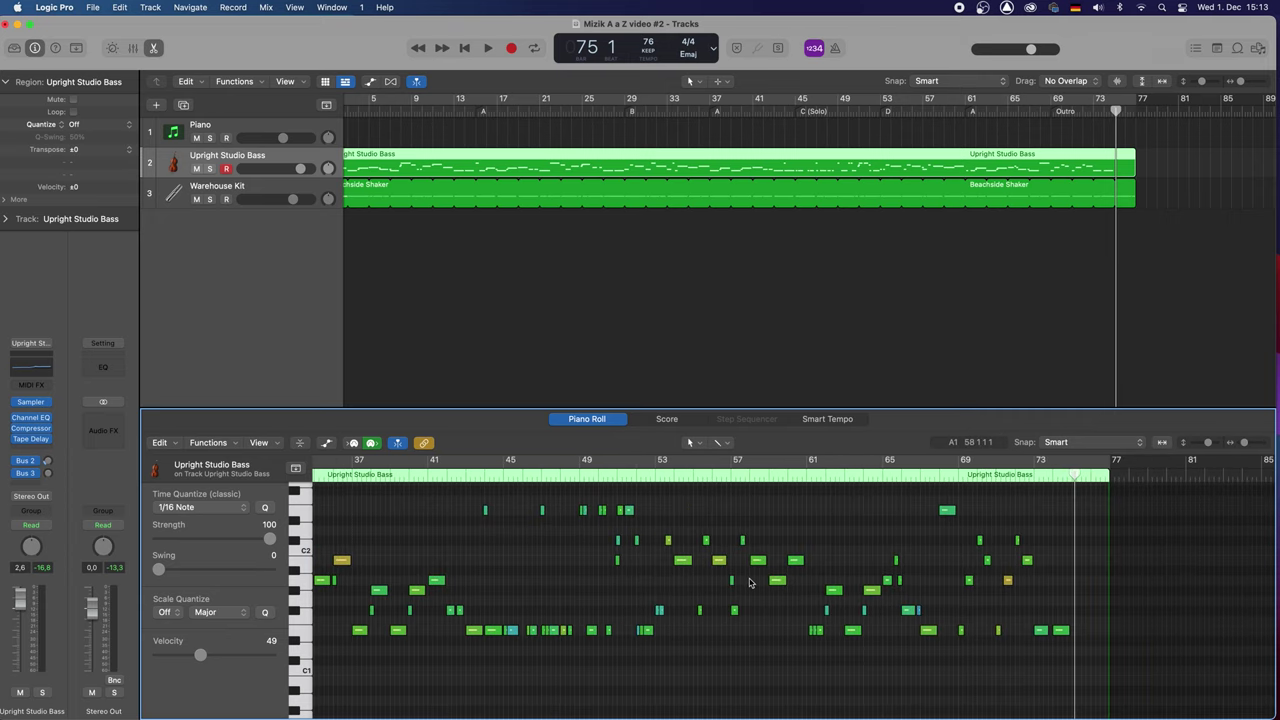
scroll(750, 583, "left", 10)
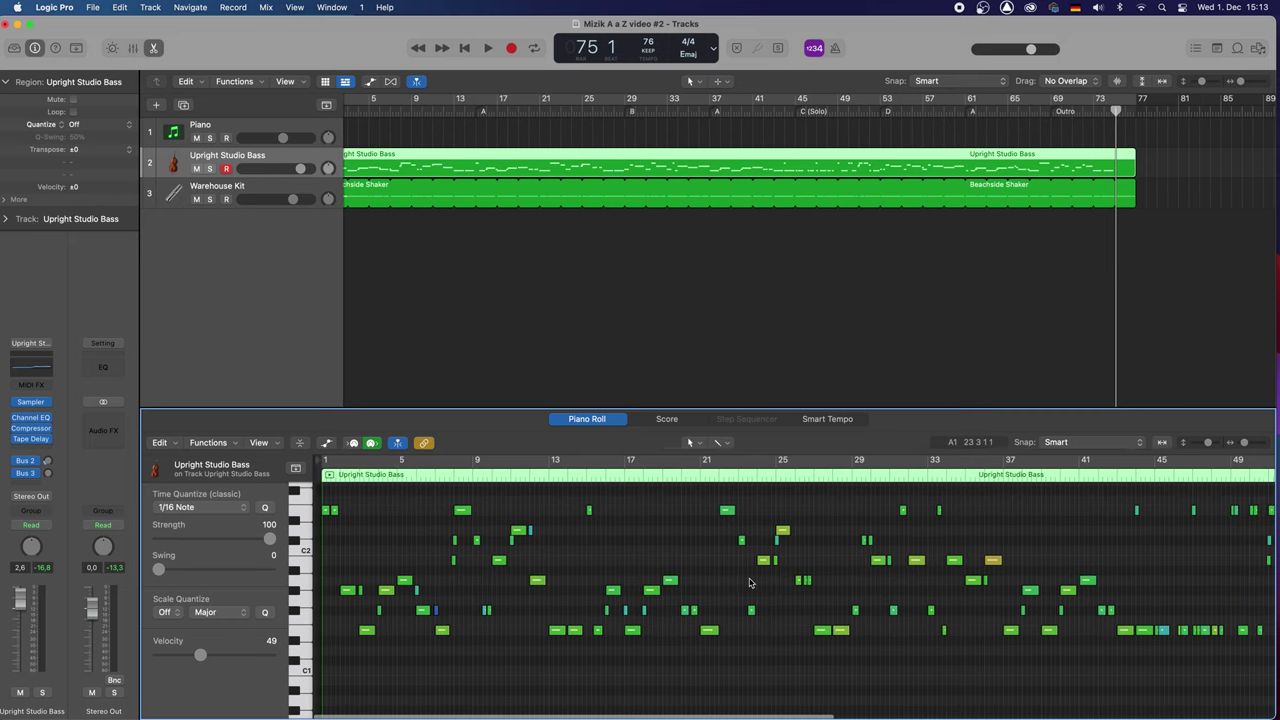
key("super+a")
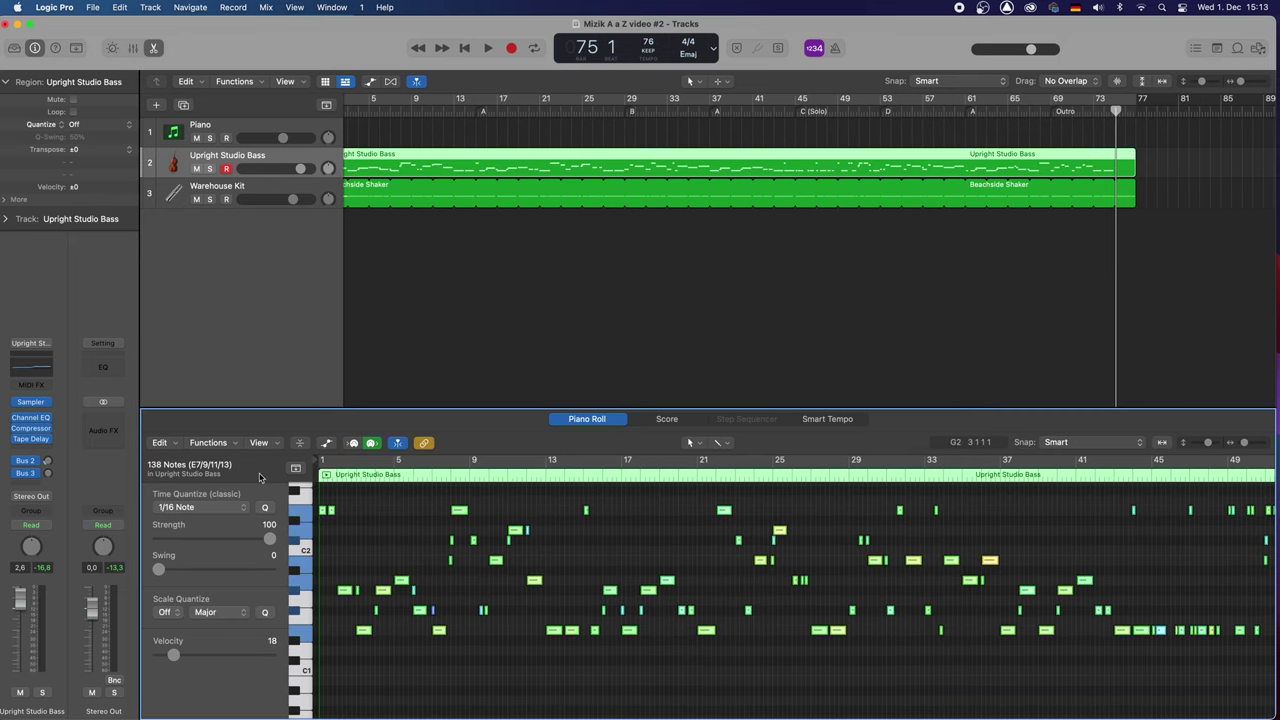
left_click(209, 443)
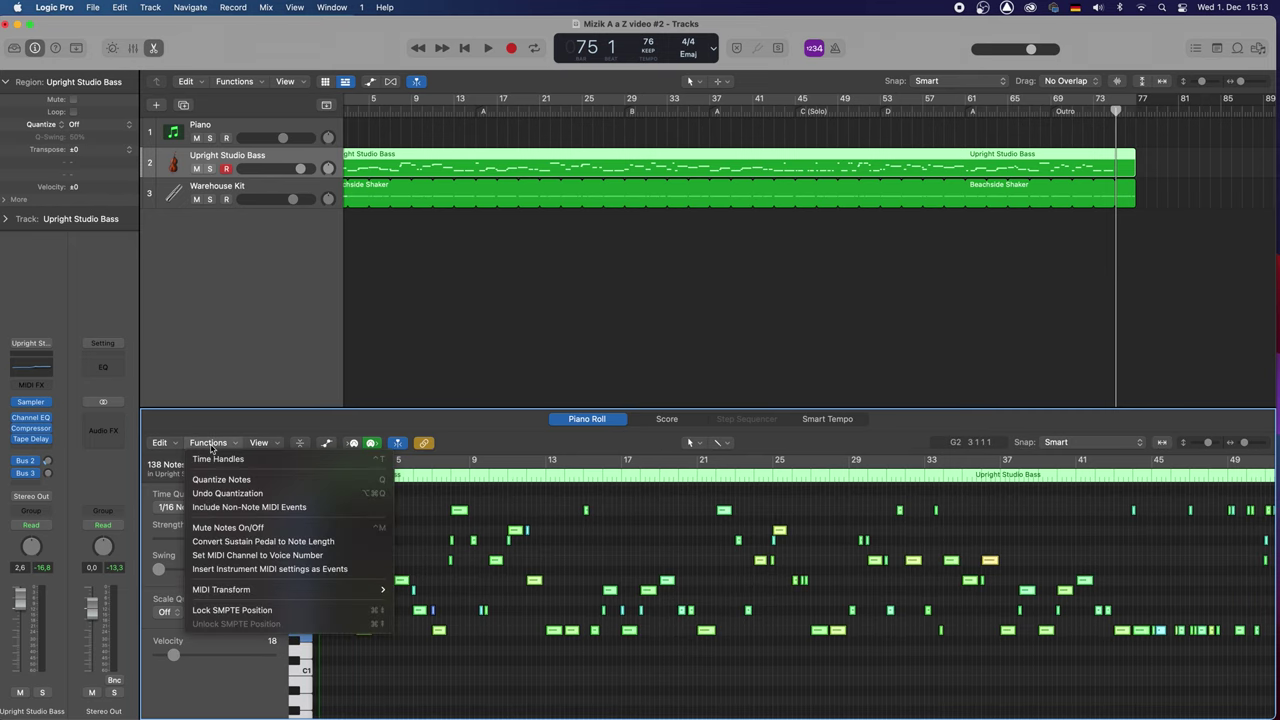
left_click(219, 482)
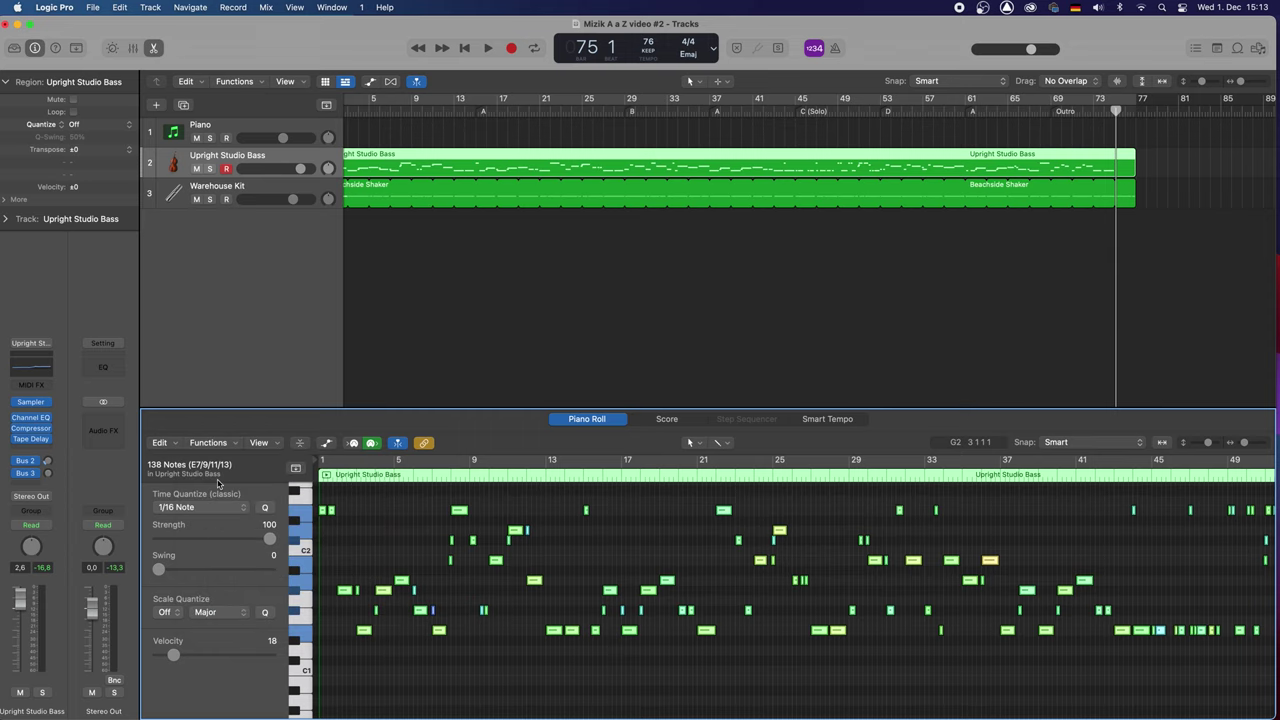
scroll(879, 669, "right", 10)
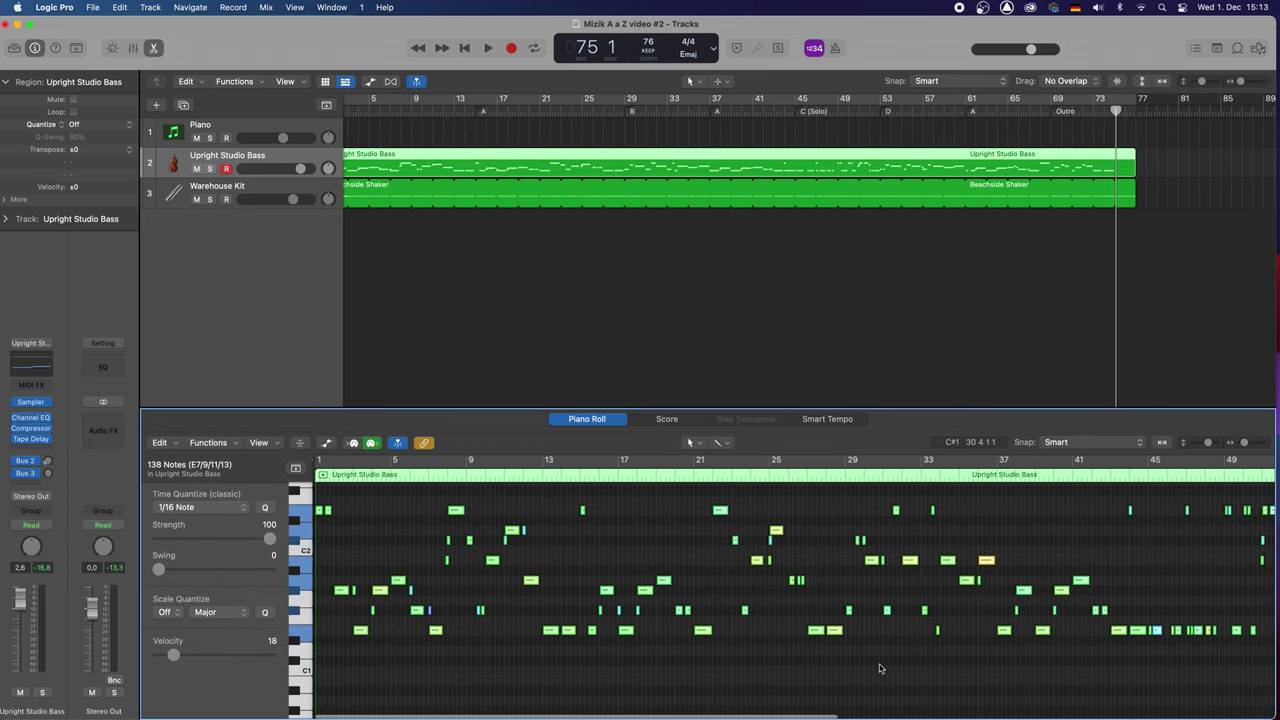
Inspect the quantized notes of the Upright Studio Bass region through to its end and up close from bar 1
scroll(879, 669, "right", 4)
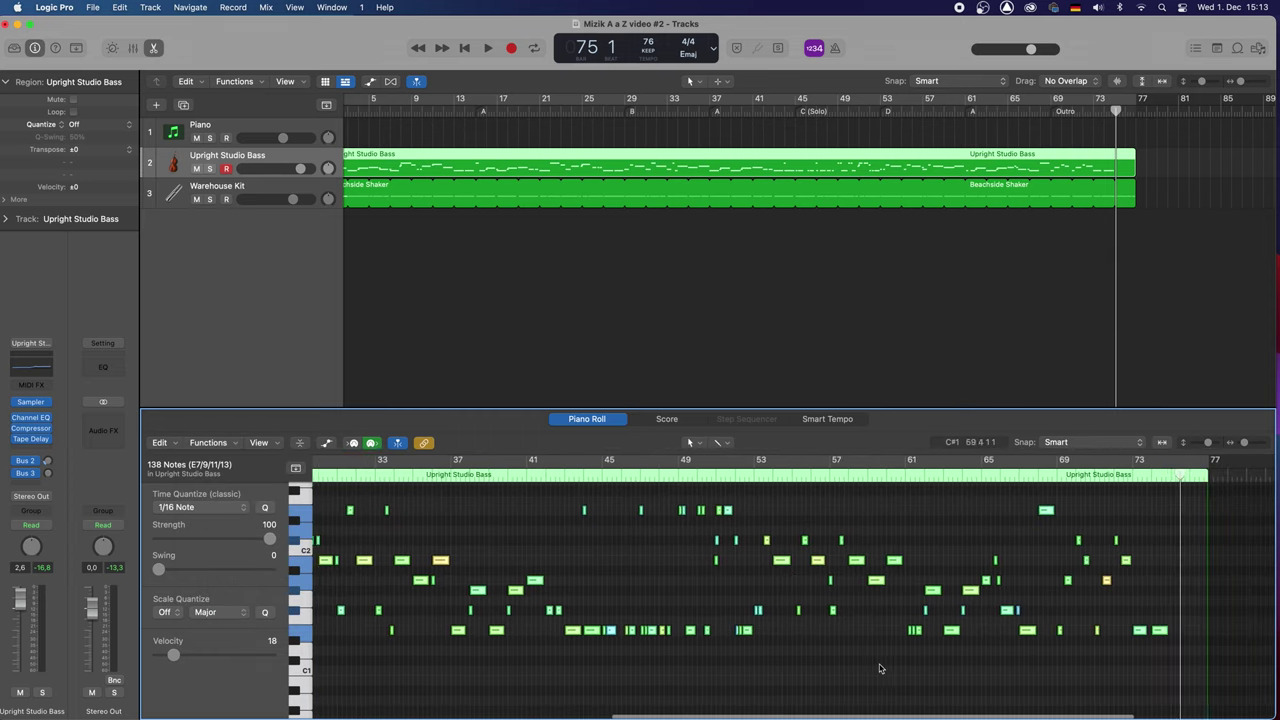
left_click(965, 360)
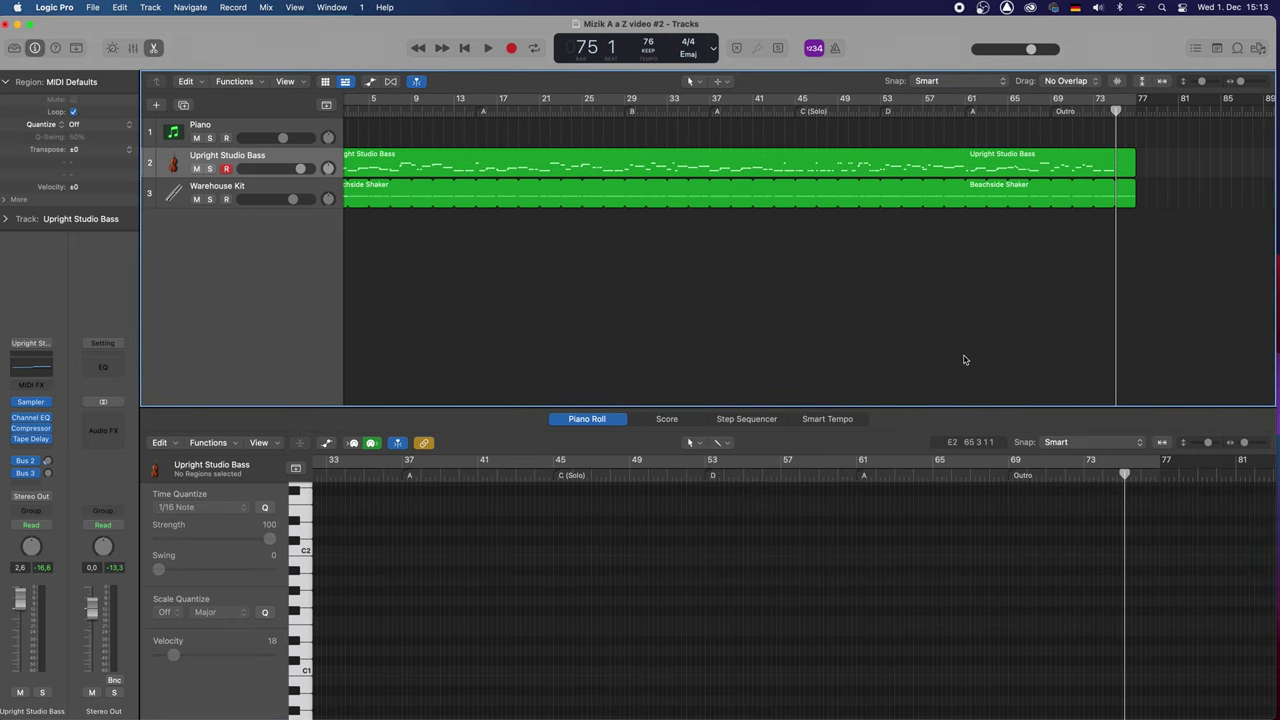
left_click(703, 163)
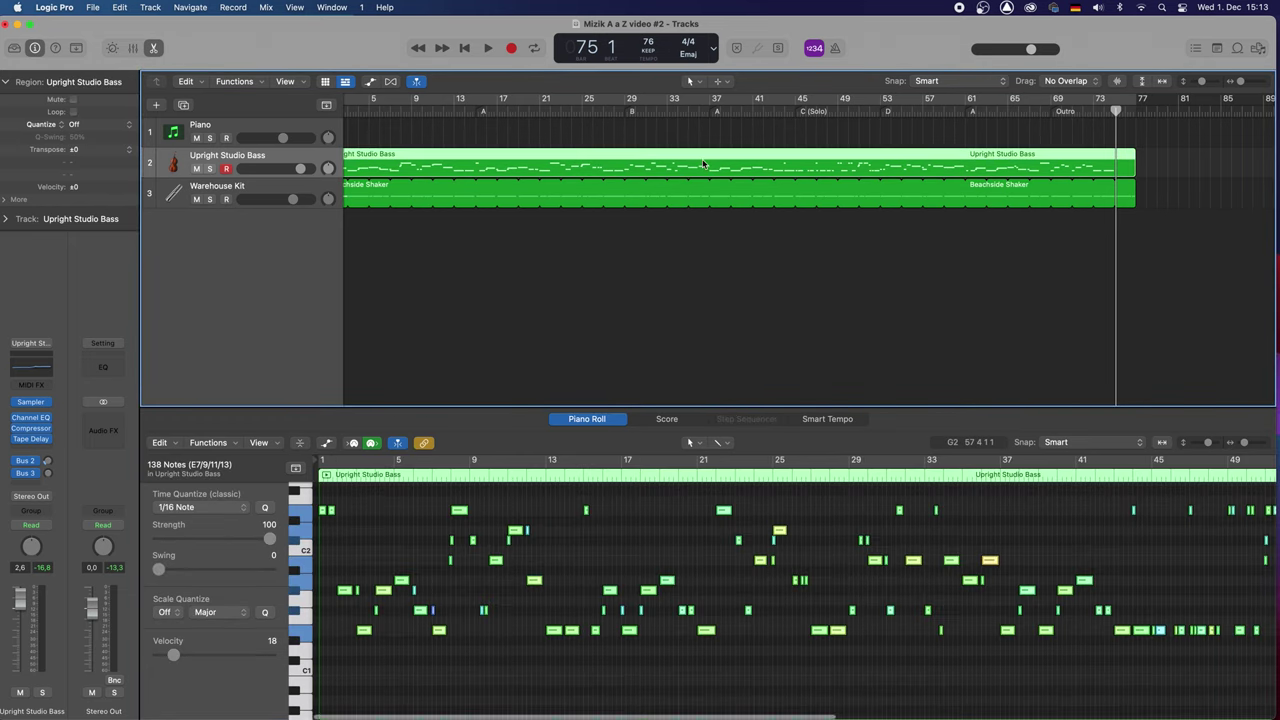
left_click(607, 550)
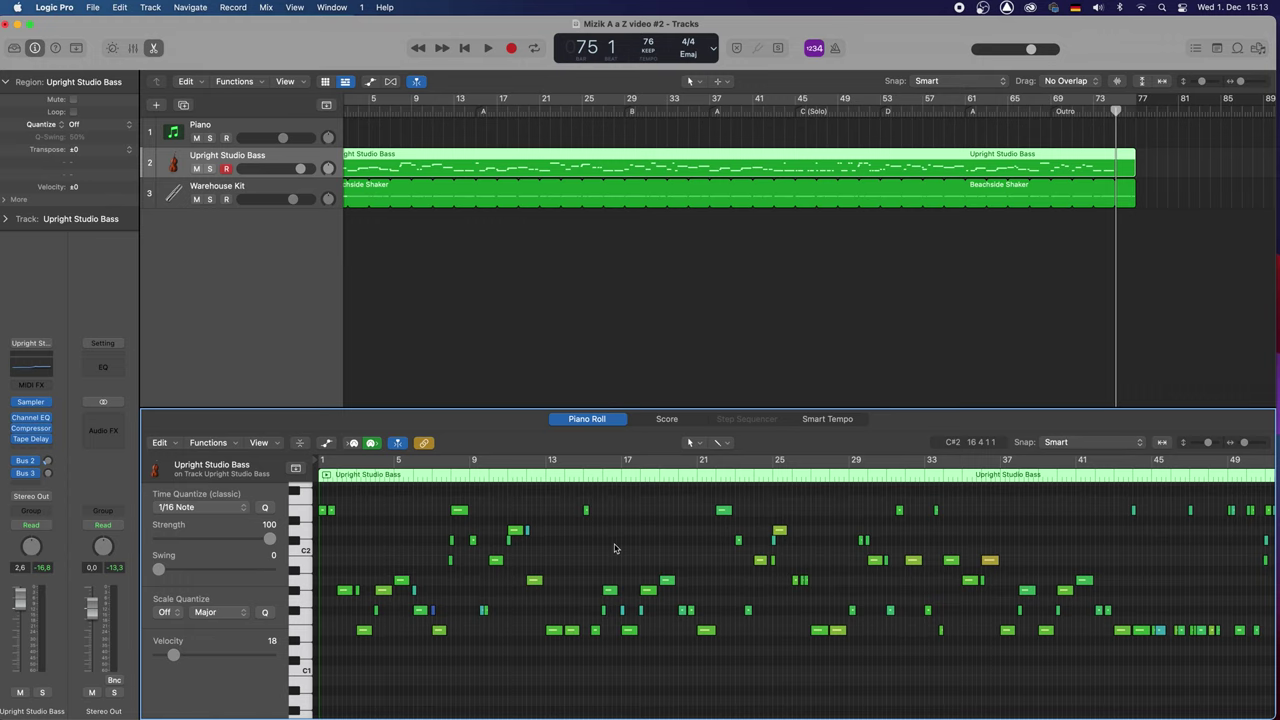
key("super+Right")
key("super+Right")
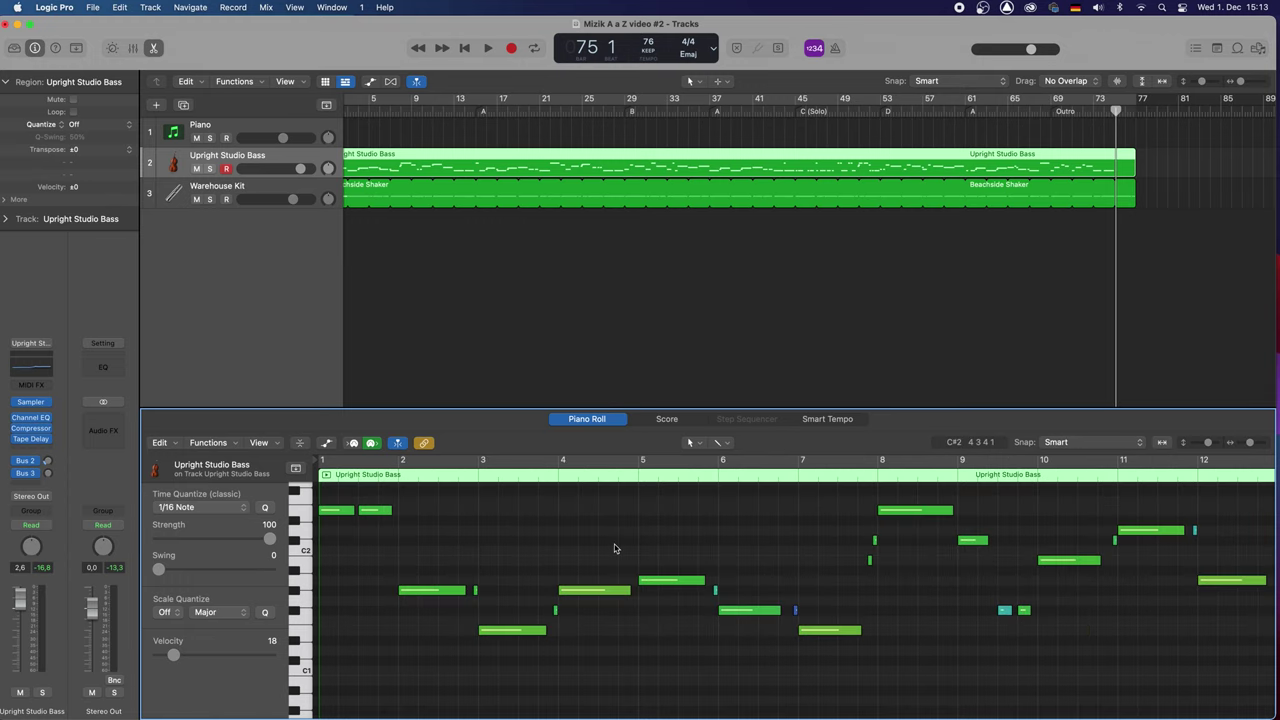
scroll(812, 245, "left", 2)
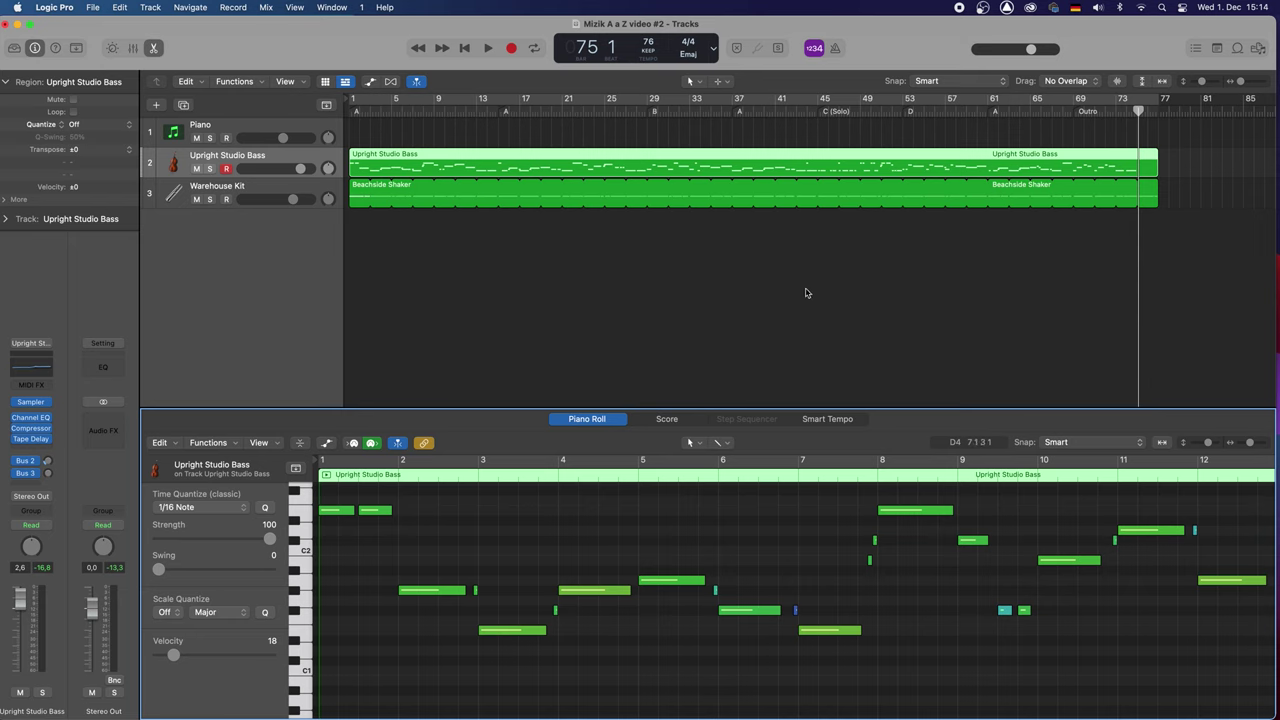
Audition Apple Loops Lounge Jazz Drums 14, 15 and 16, and place Lounge Jazz Drums 16 on a new track at bar 1
left_click(1237, 49)
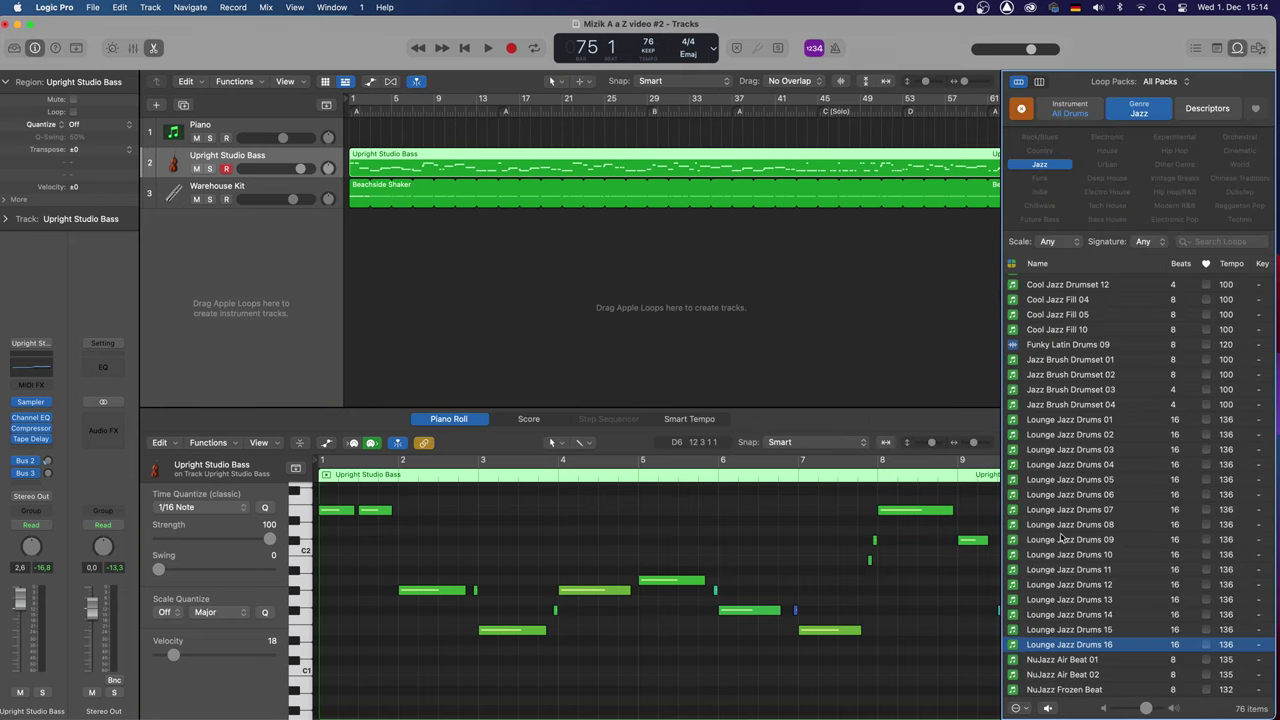
left_click(1048, 616)
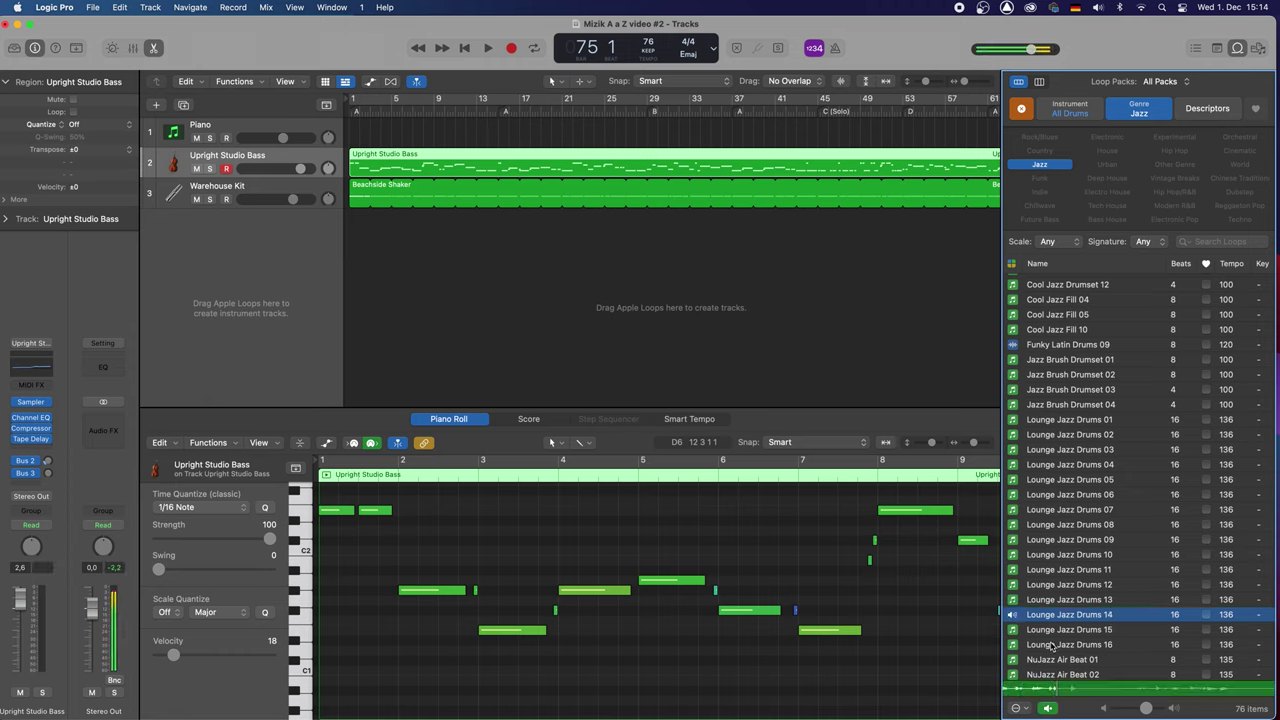
left_click(1051, 632)
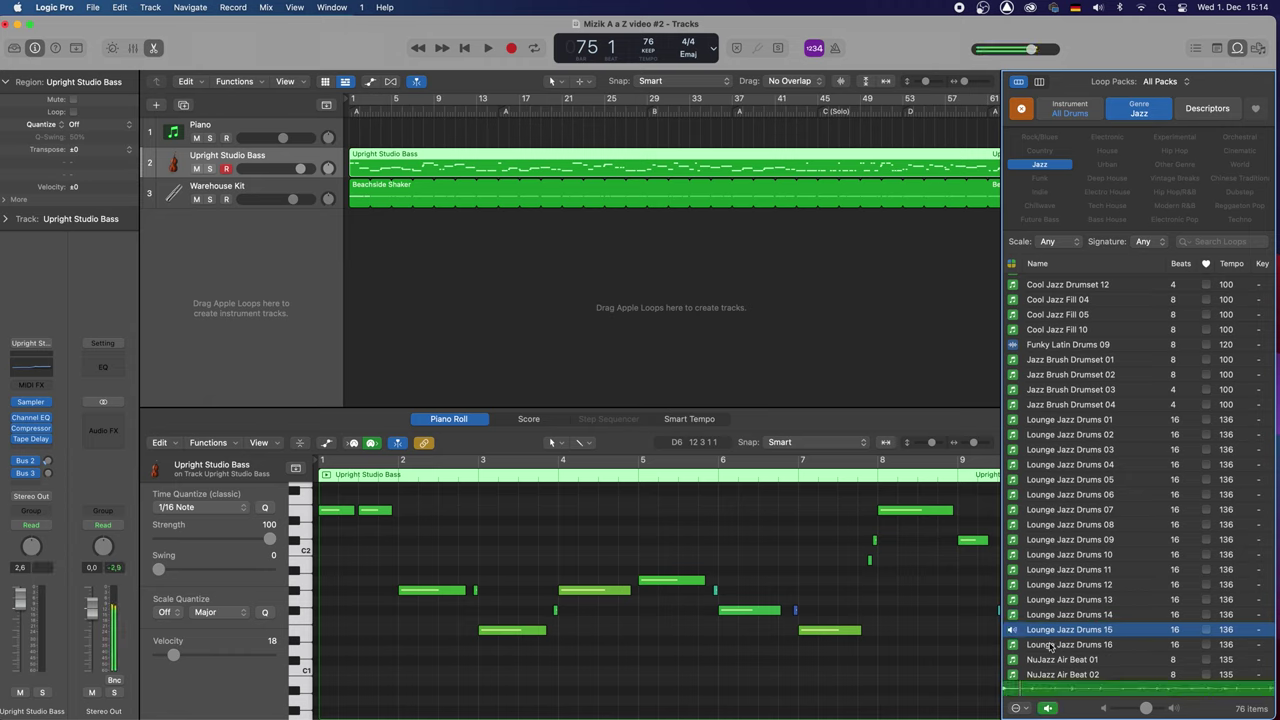
left_click(1051, 646)
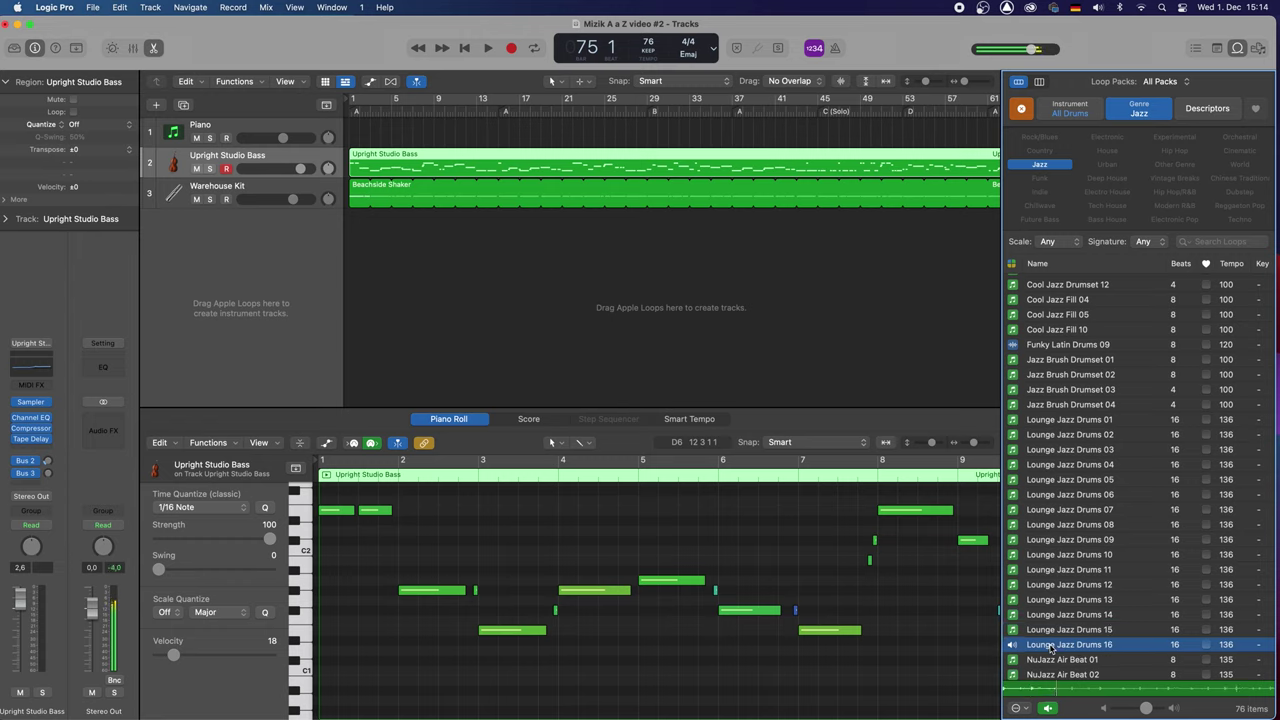
left_click(1051, 647)
left_click_drag(1051, 647, 356, 285)
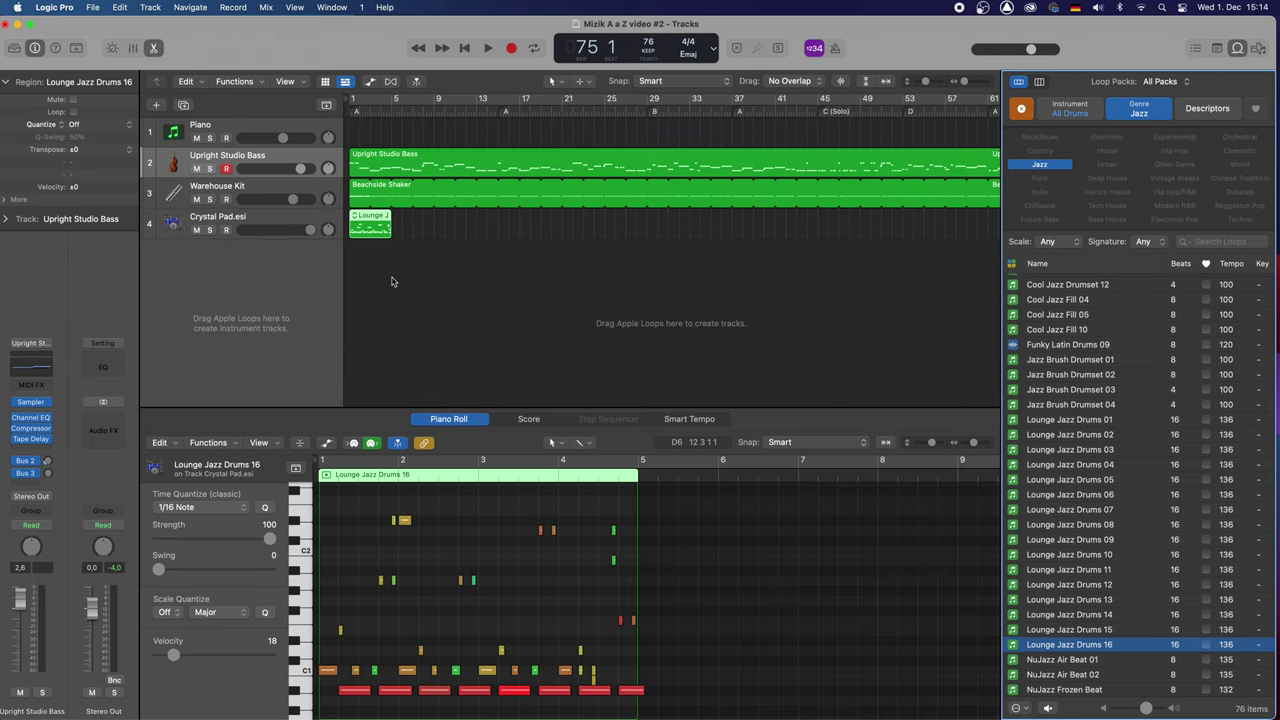
Play the arrangement from the start, loop the Lounge Jazz Drums 16 region and lower its track volume to -15.2 dB
key("space")
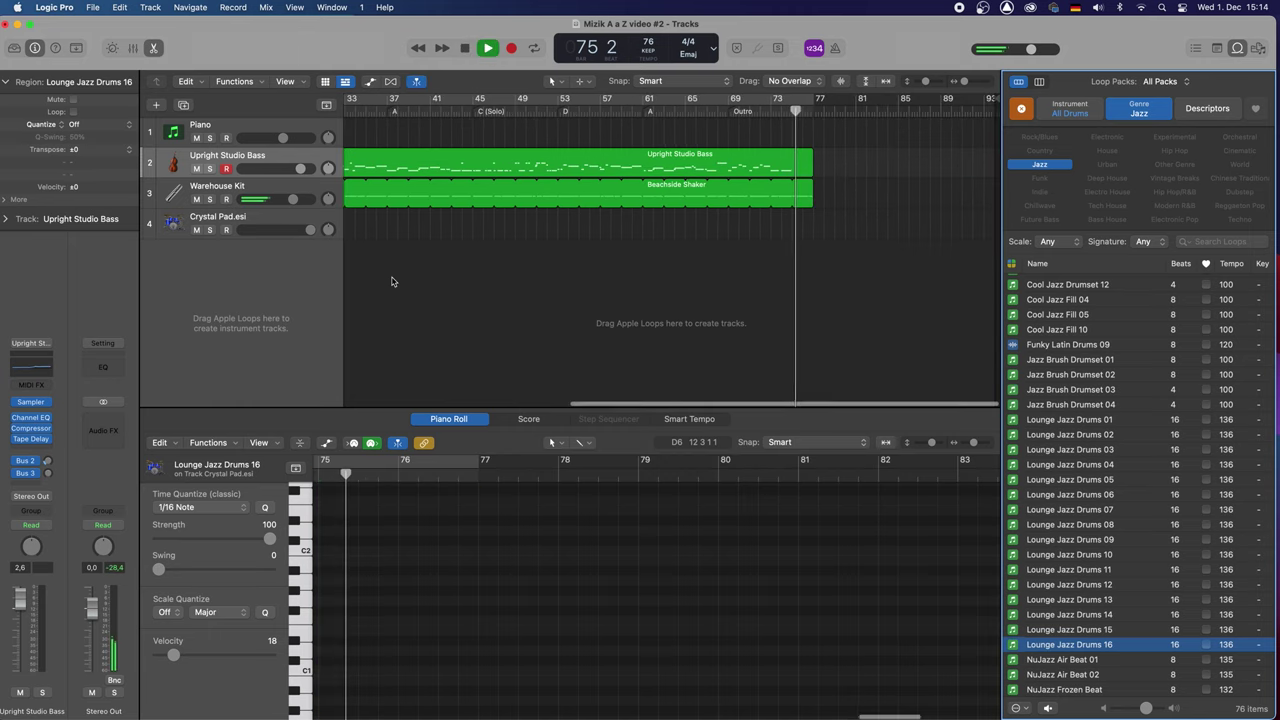
key("Return")
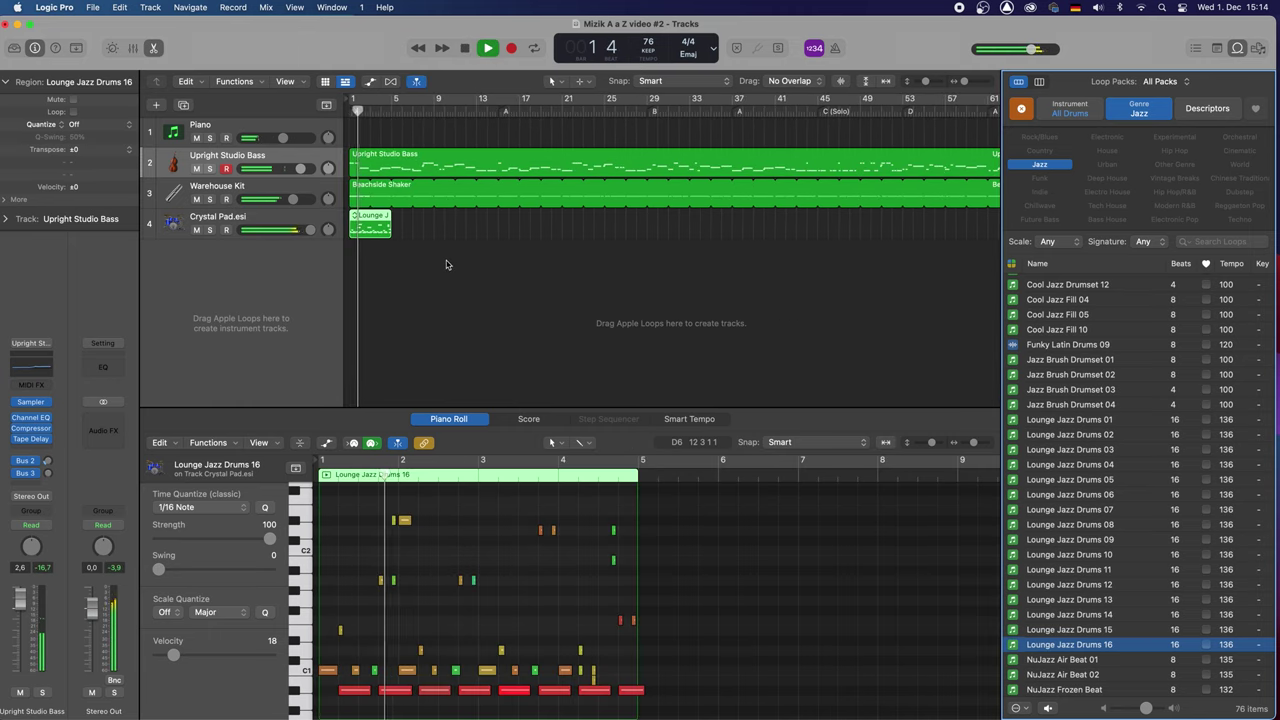
key("l")
left_click_drag(310, 229, 267, 229)
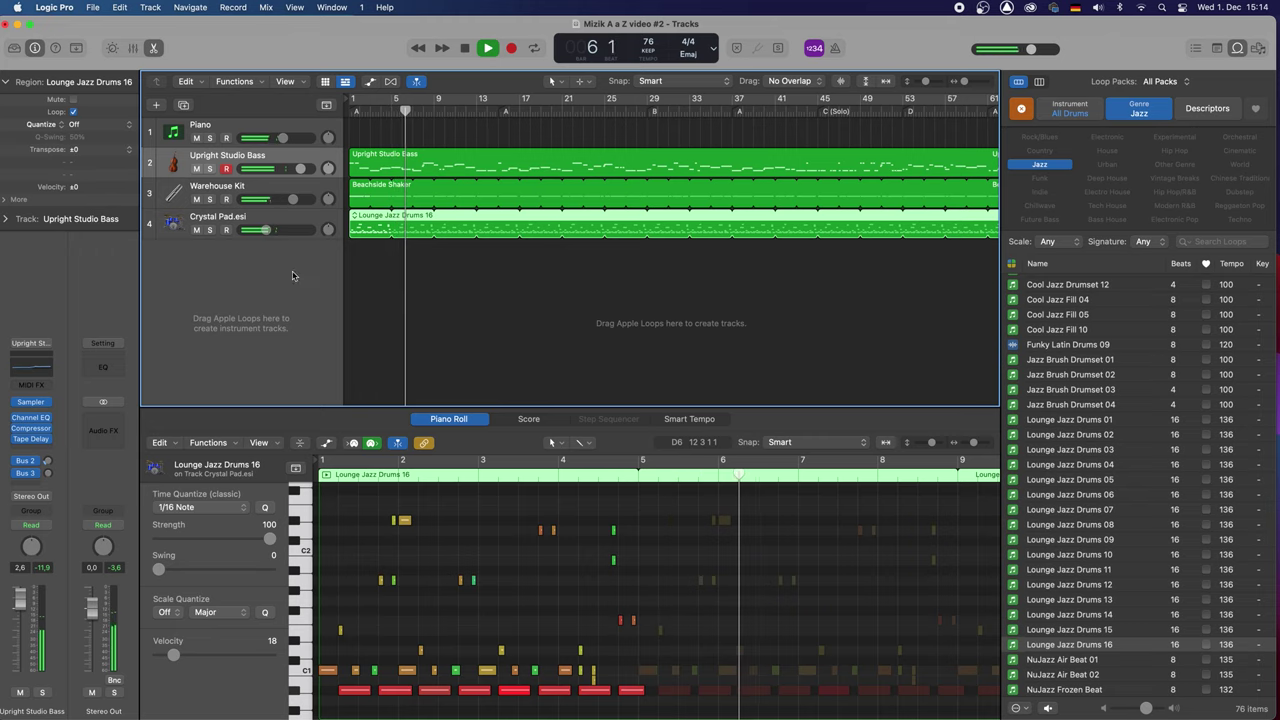
left_click_drag(265, 233, 262, 236)
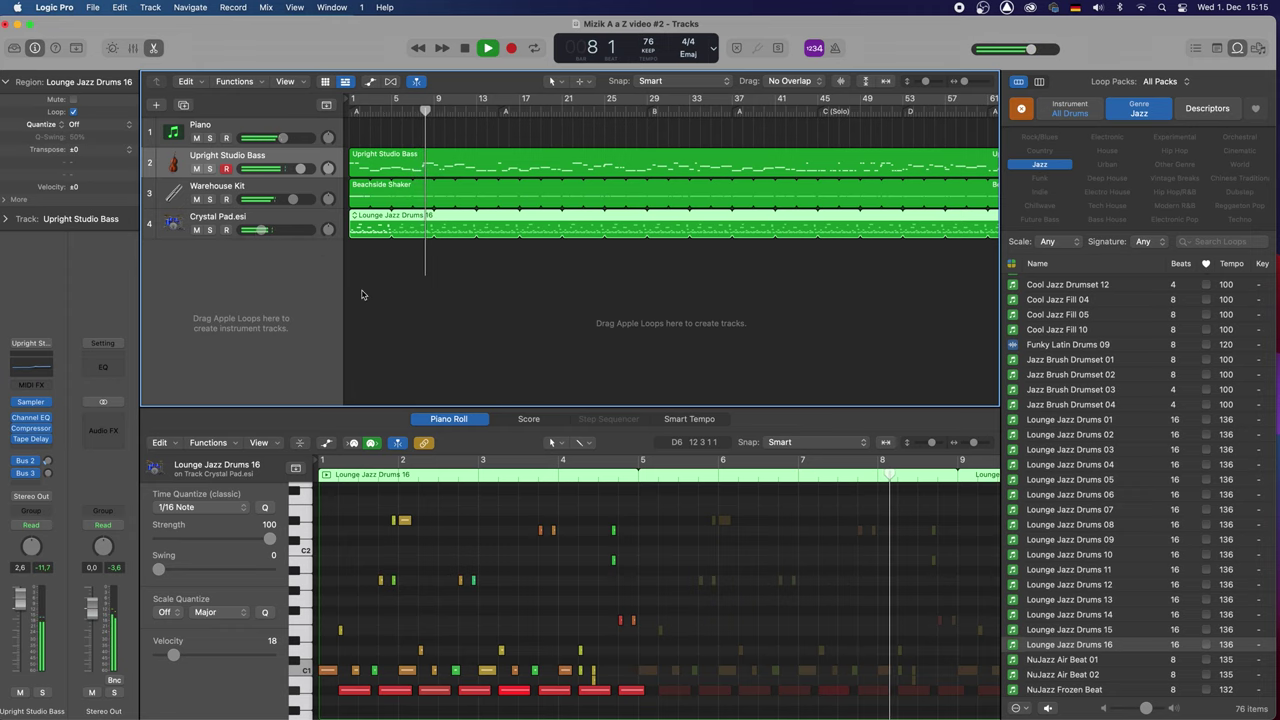
Show the mixer without the loop browser, switch the Warehouse Kit channel to Stereo Pan and pan it to +14
key("x")
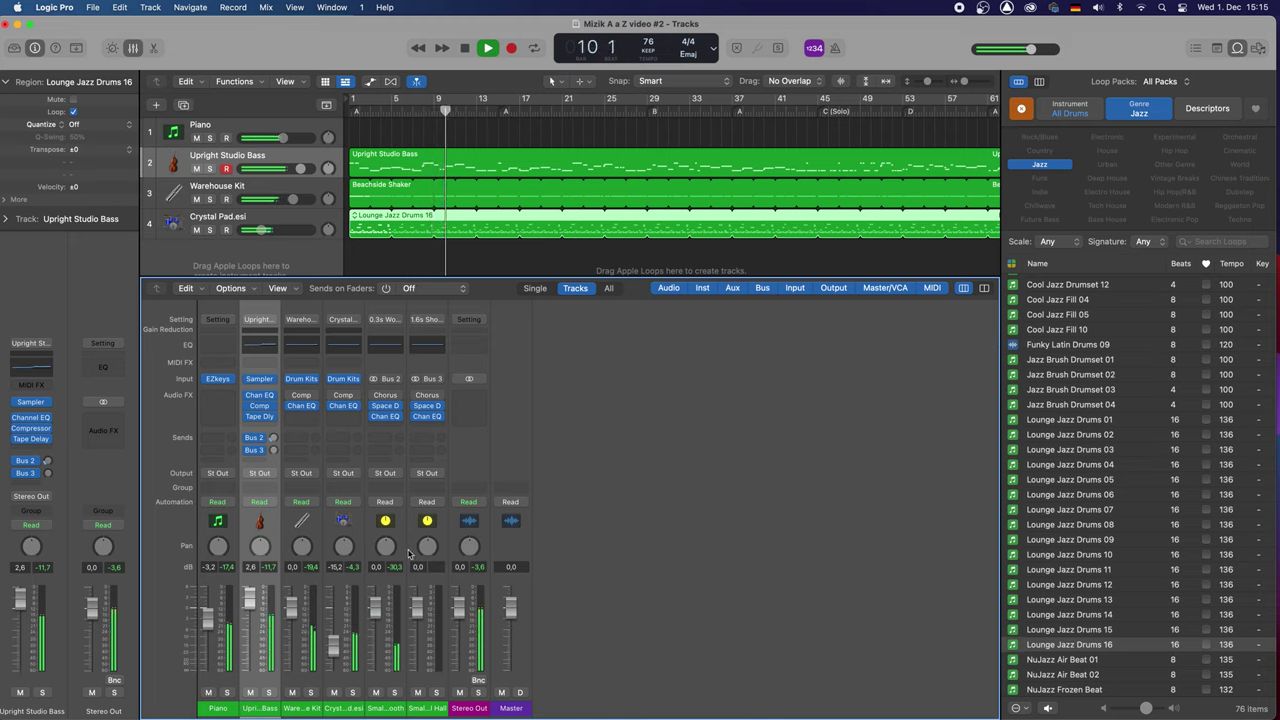
left_click(1236, 49)
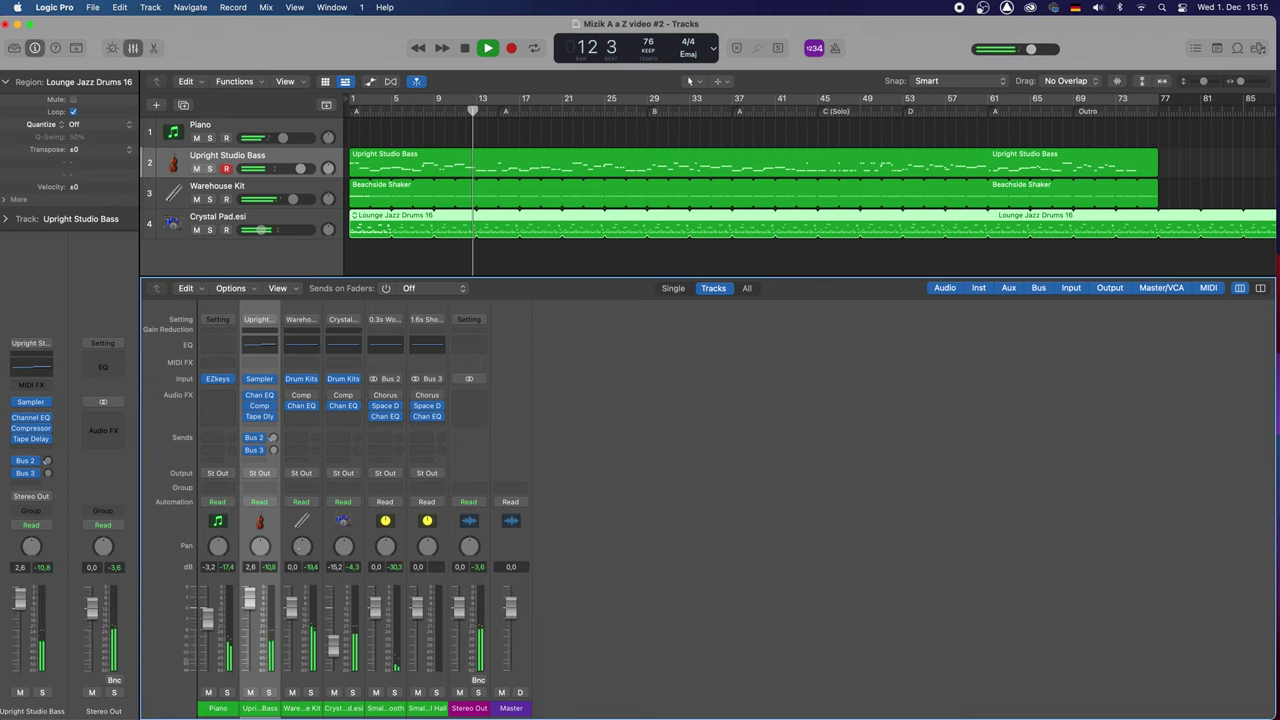
right_click(298, 552)
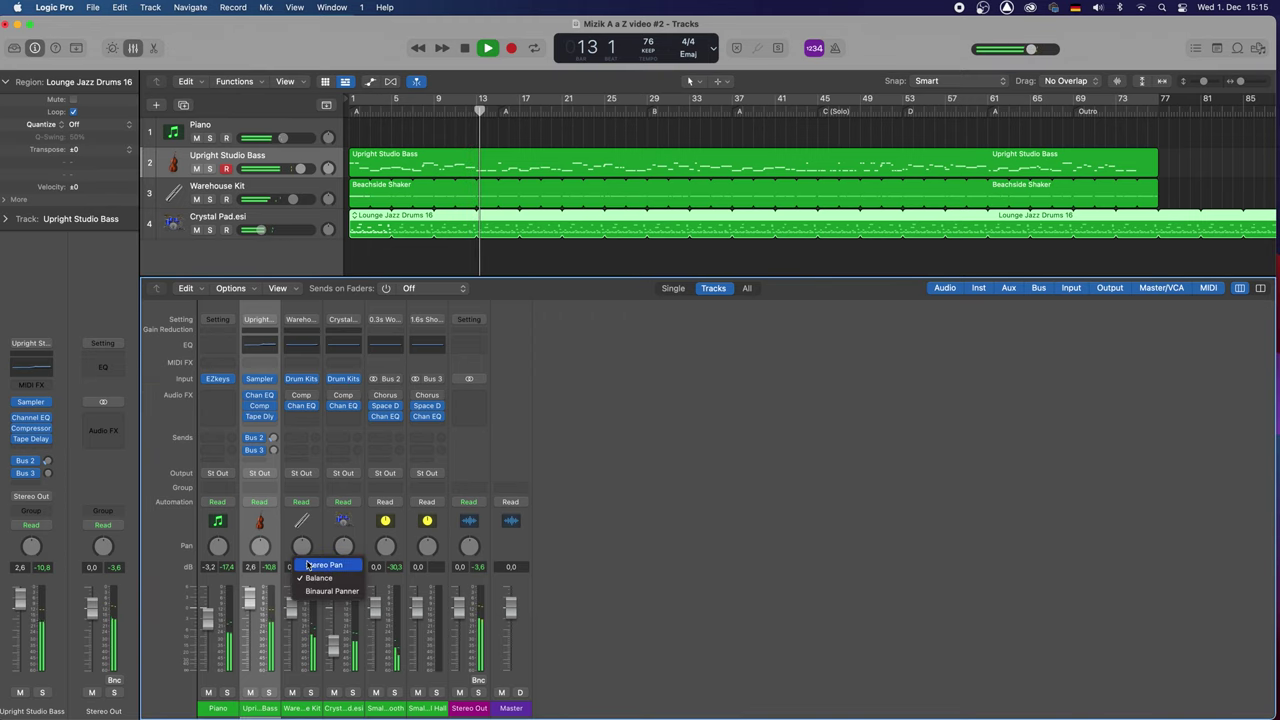
left_click(323, 565)
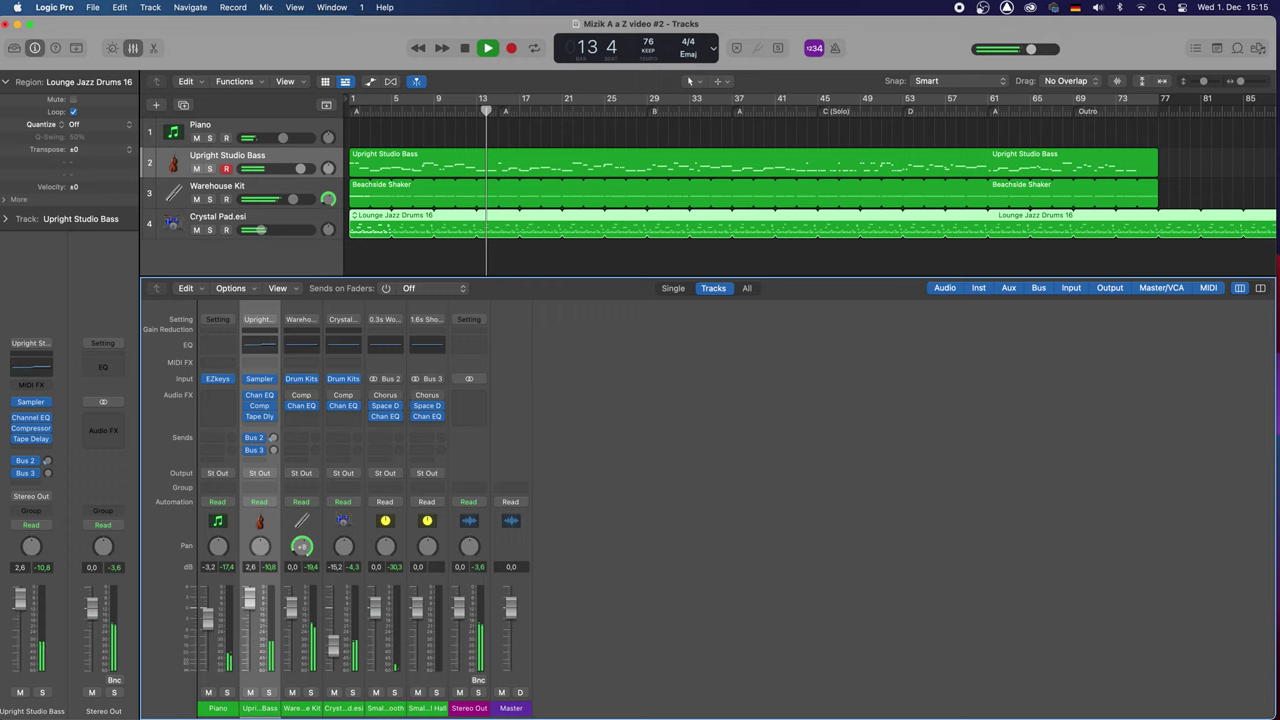
left_click_drag(301, 546, 301, 536)
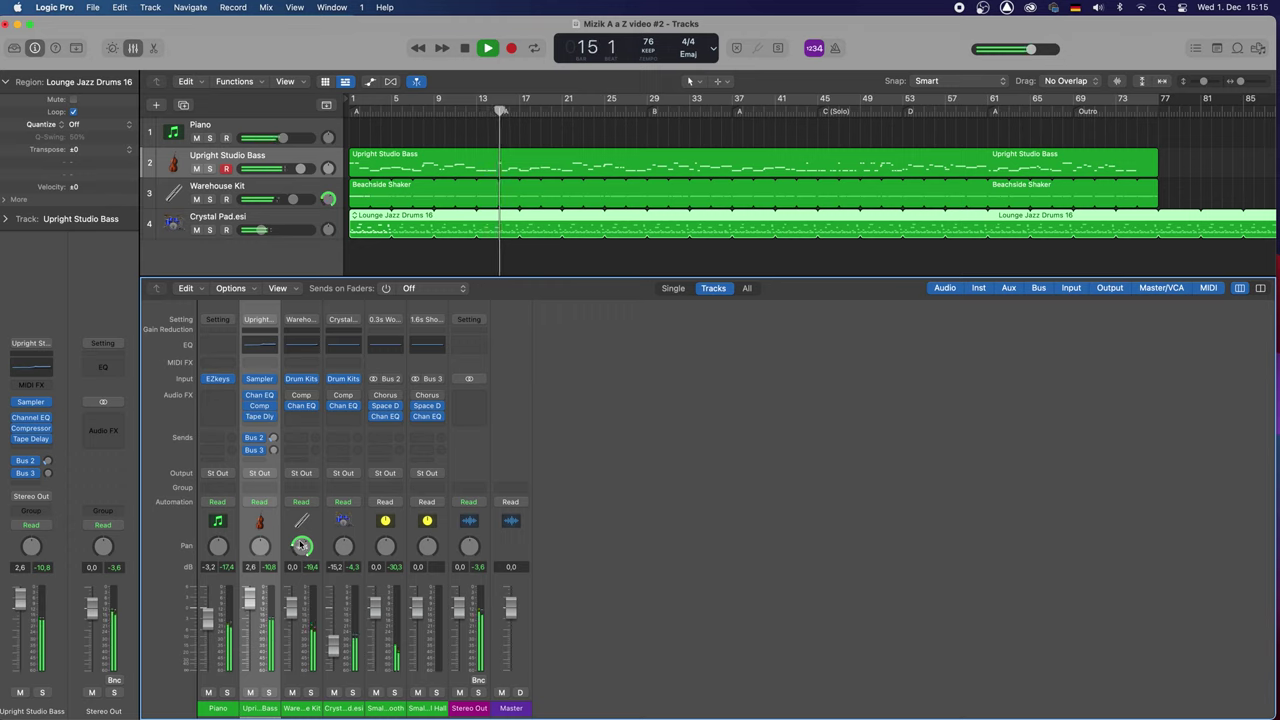
Set the Piano to Stereo Pan at -9 and 0.0 dB, and the Warehouse Kit to pan +19 and -2.5 dB
right_click(216, 548)
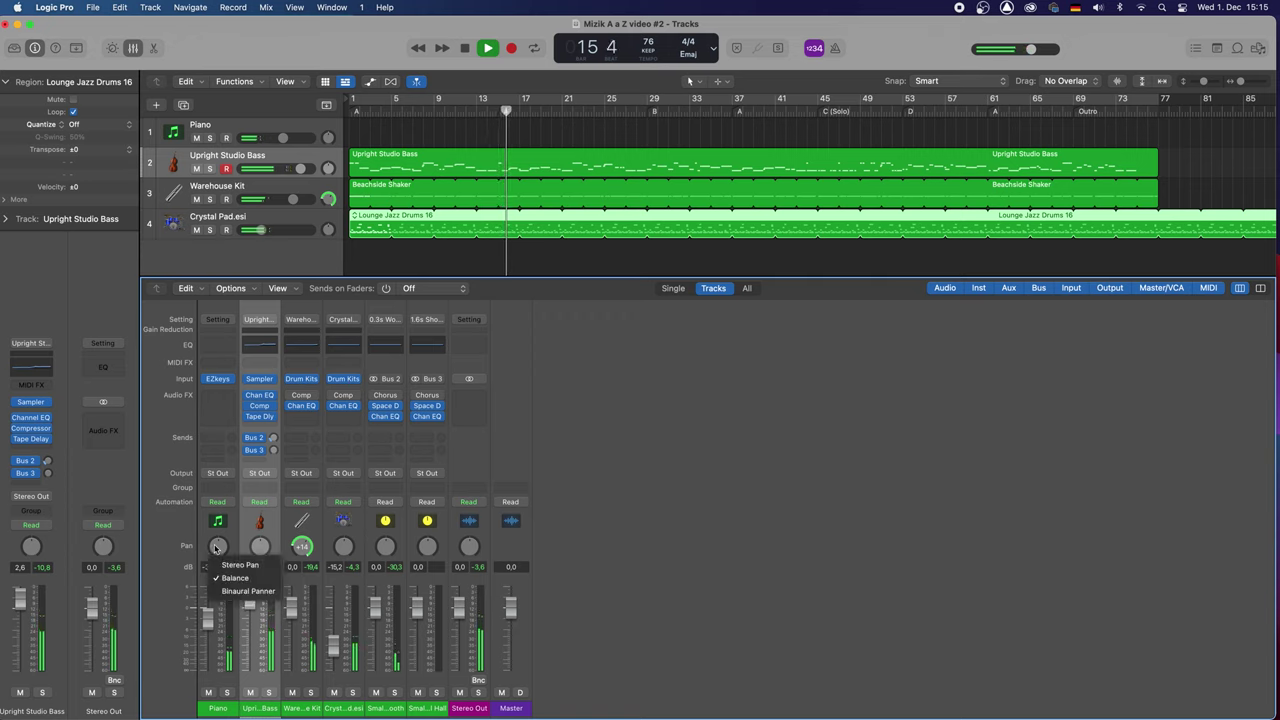
left_click(234, 566)
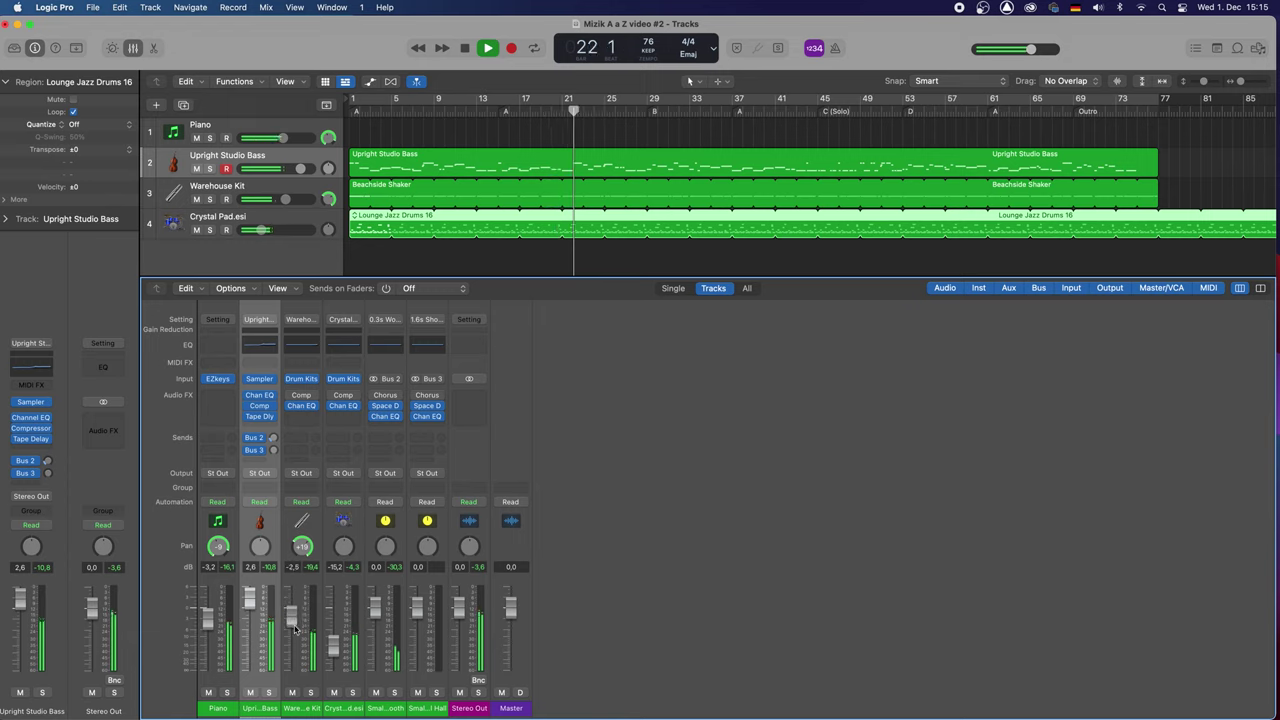
left_click(208, 624, "alt")
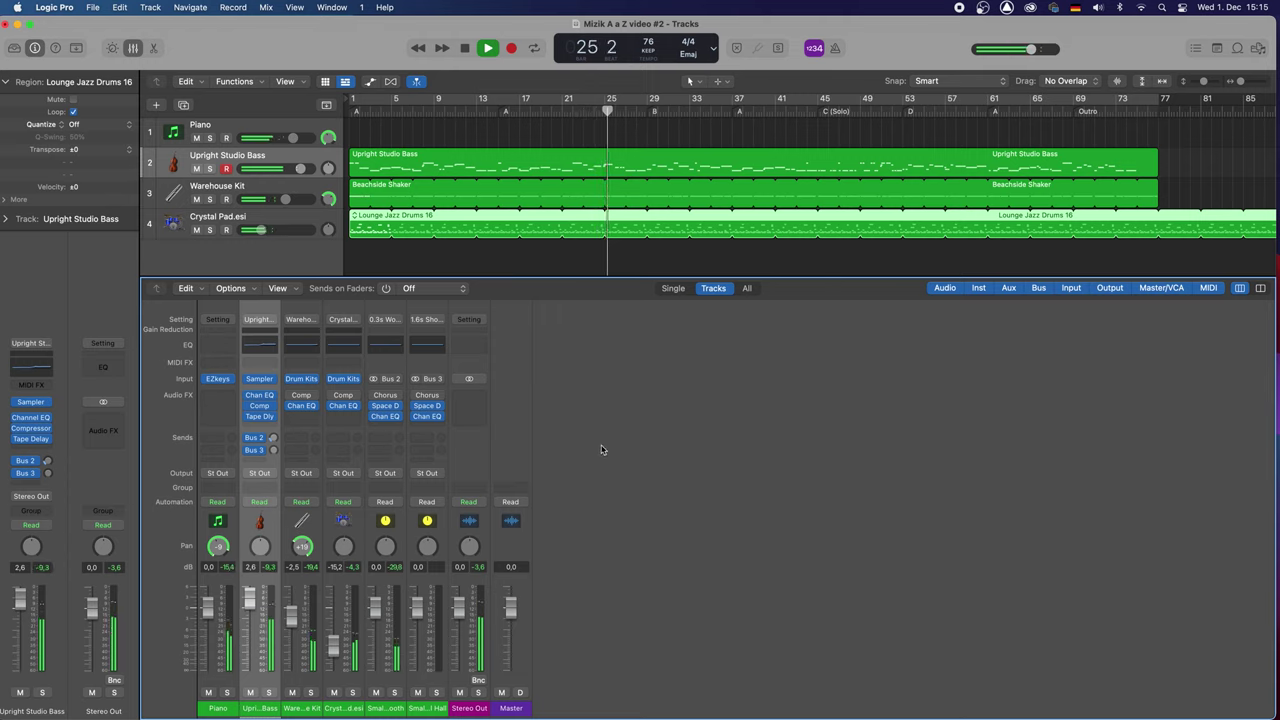
Hide the mixer, trim the Lounge Jazz Drums 16 loops to end just past bar 77 and stop playback
key("x")
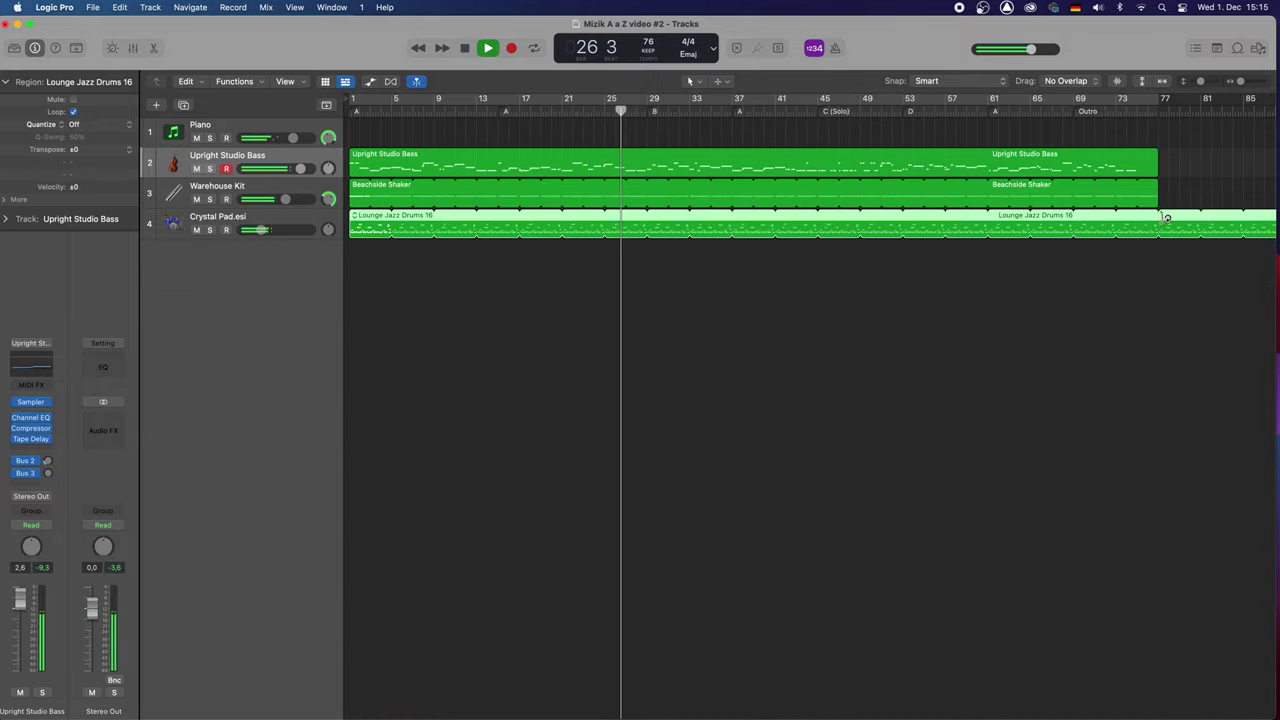
key("super+z")
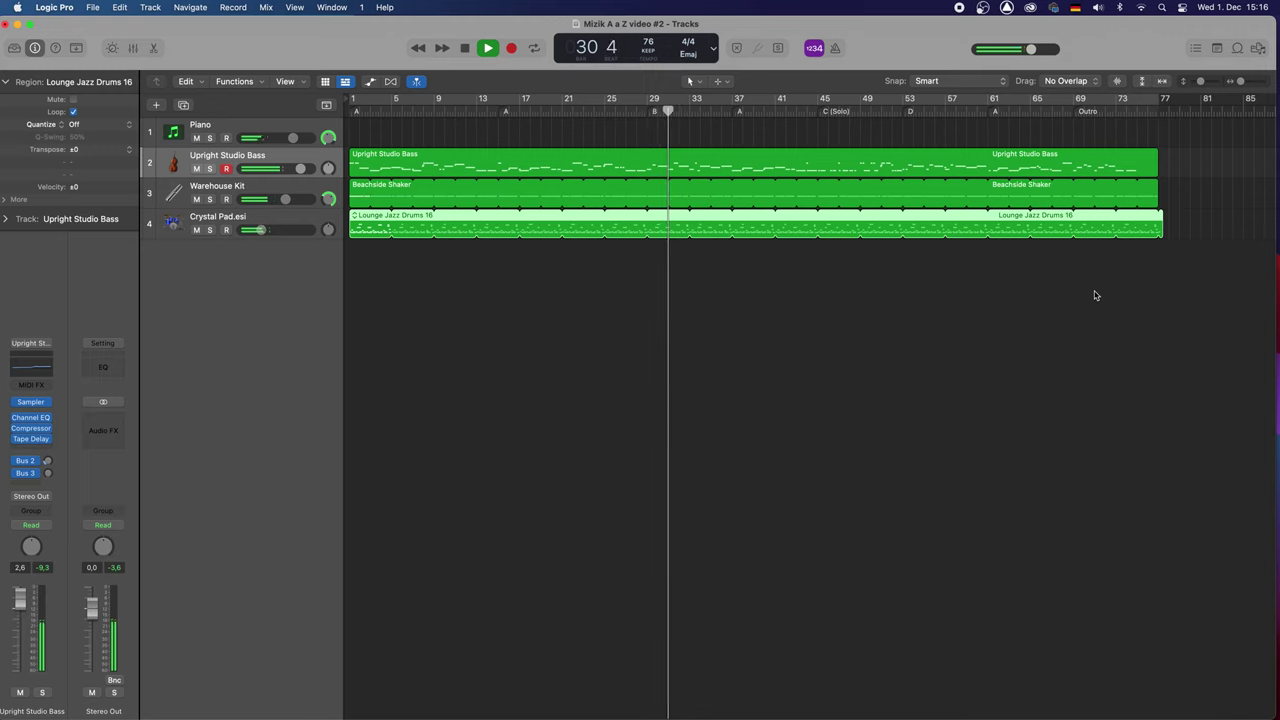
key("space")
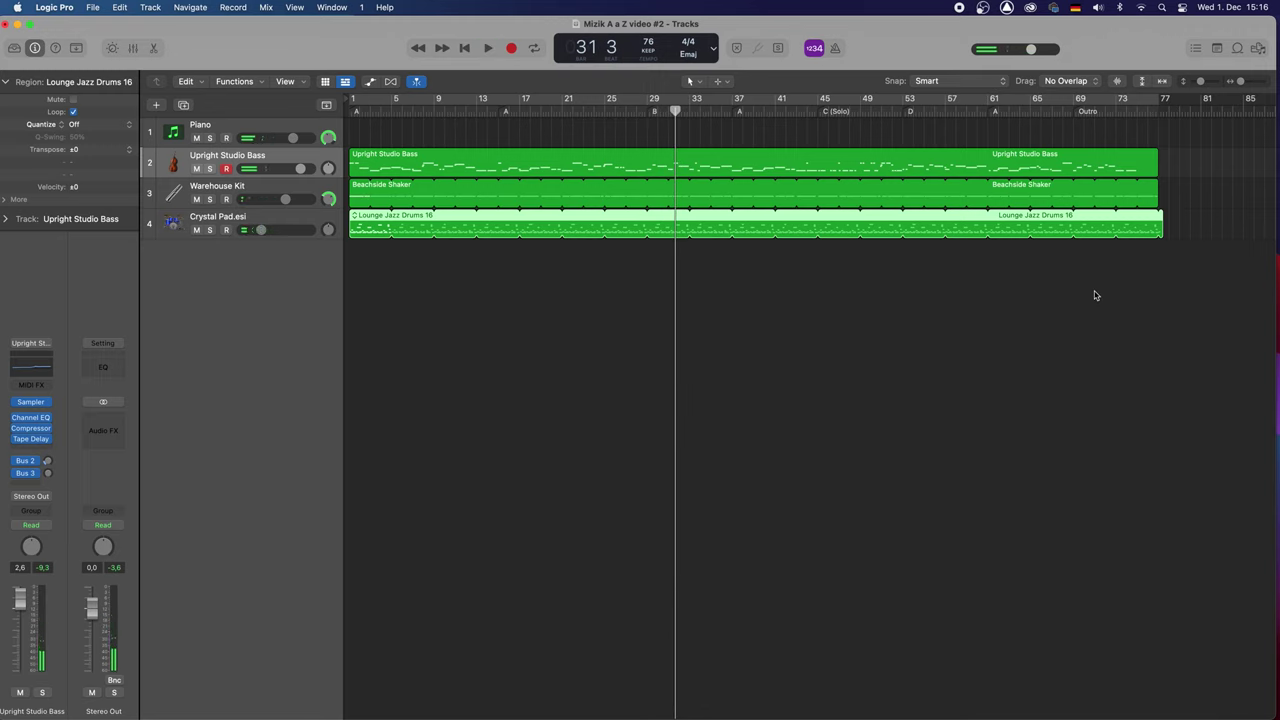